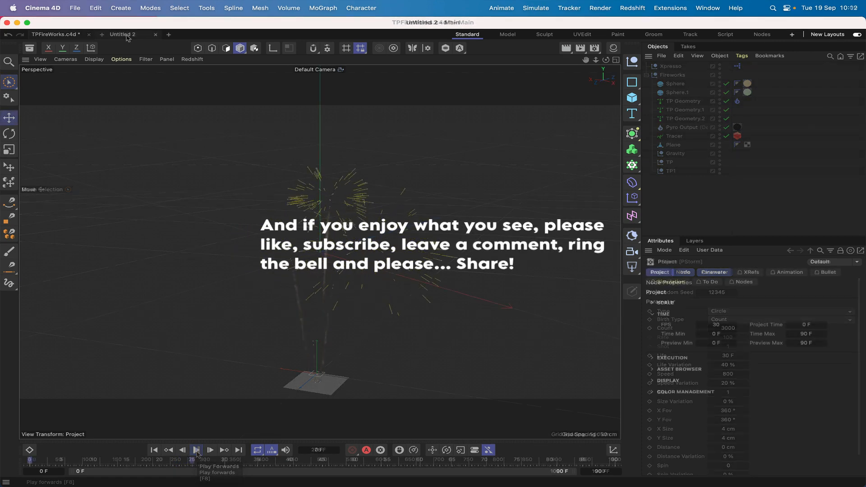
# Step: Add three null objects to the empty scene
pyautogui.click(632, 61)
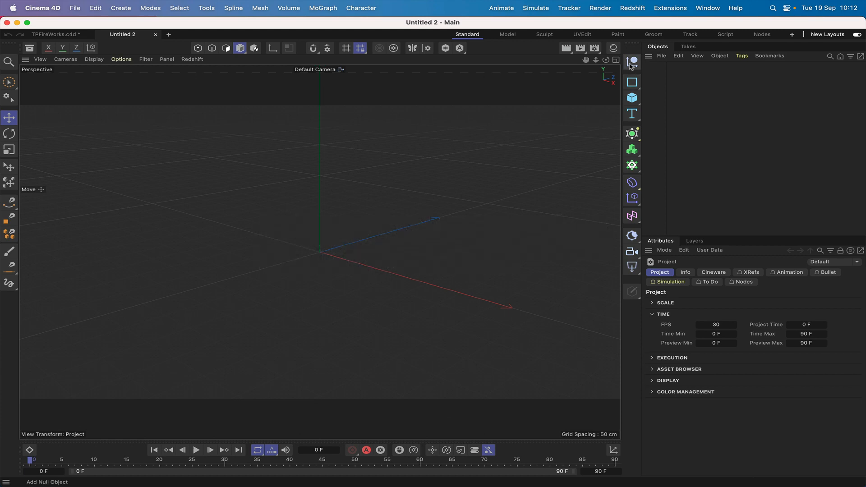
pyautogui.click(632, 62)
pyautogui.click(632, 62)
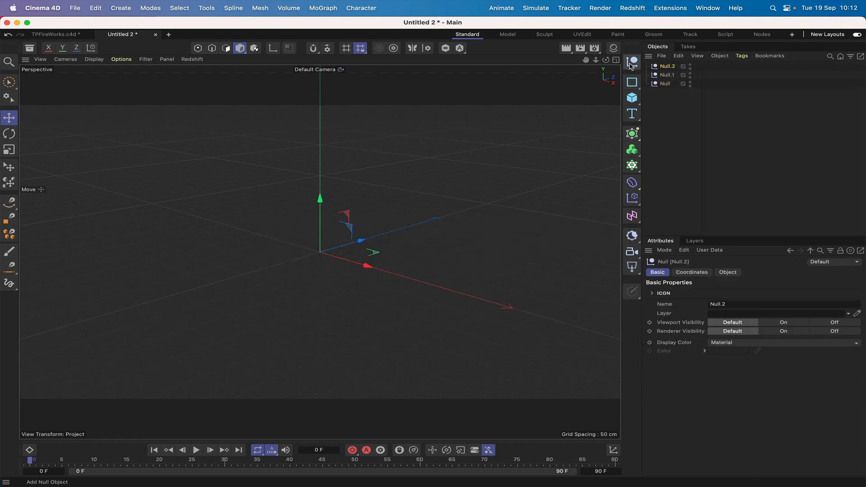
# Step: Rename the three nulls, from the uppermost down, as TP, TP1 and Xpresso
pyautogui.doubleClick(667, 67)
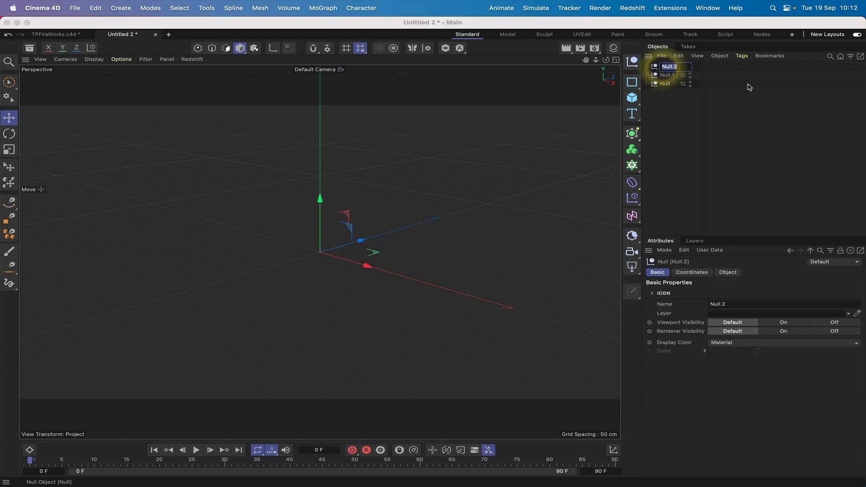
pyautogui.write('TP')
pyautogui.press('Return')
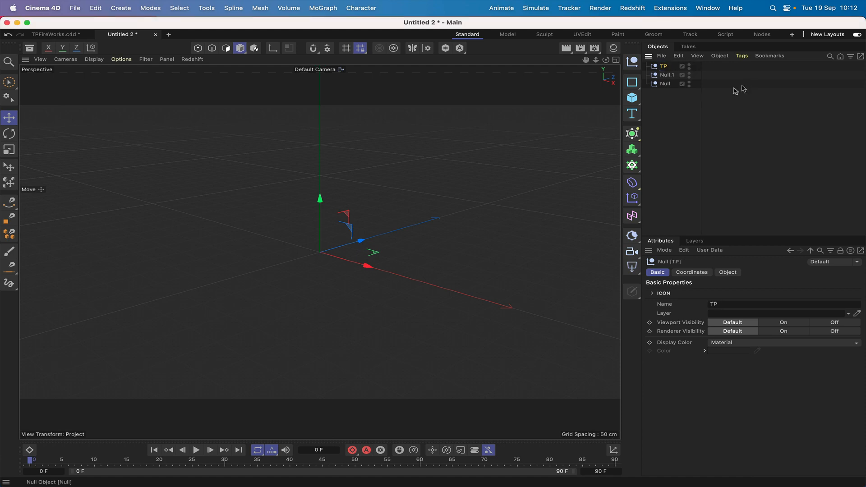
pyautogui.doubleClick(667, 75)
pyautogui.write('AP1')
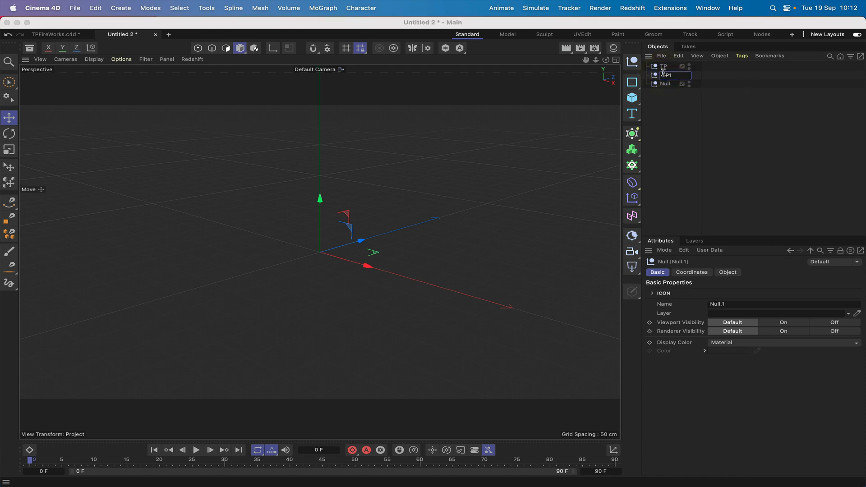
pyautogui.press('Return')
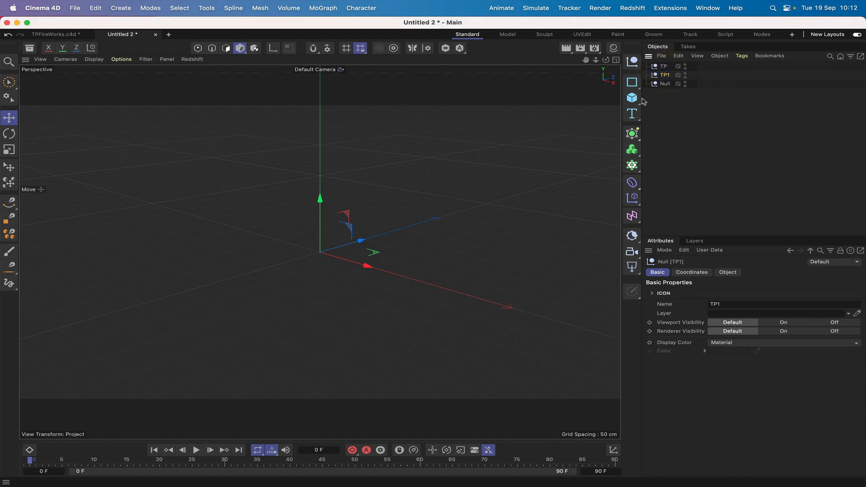
pyautogui.doubleClick(664, 84)
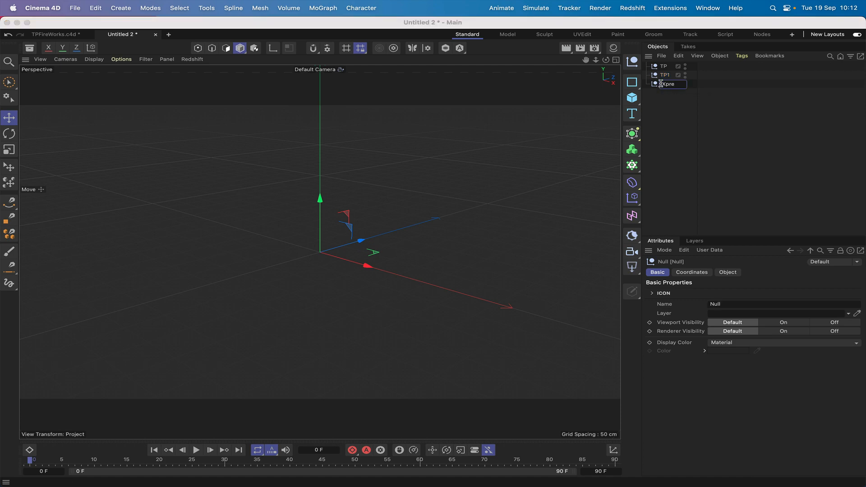
pyautogui.press('Return')
# Step: Add an XPresso tag to the Xpresso null and move that null above TP and TP1 in the hierarchy
pyautogui.click(742, 56)
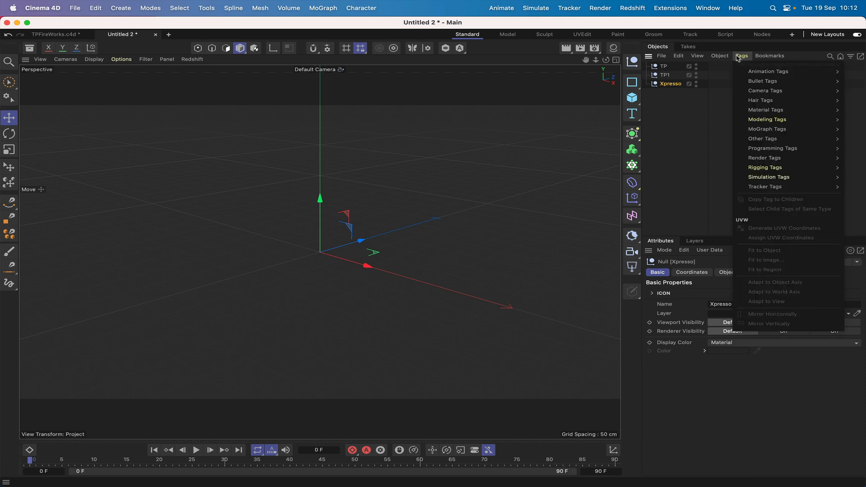
pyautogui.moveTo(772, 107)
pyautogui.moveTo(778, 151)
pyautogui.click(707, 180)
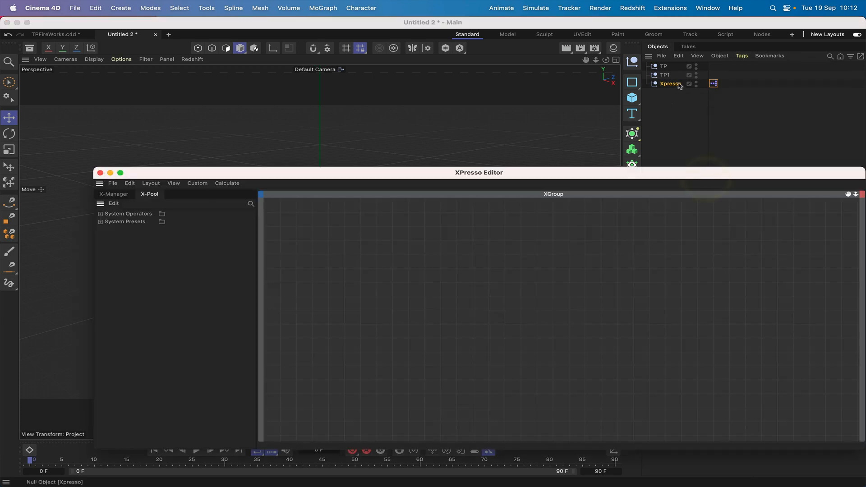
pyautogui.moveTo(678, 85); pyautogui.dragTo(672, 63)
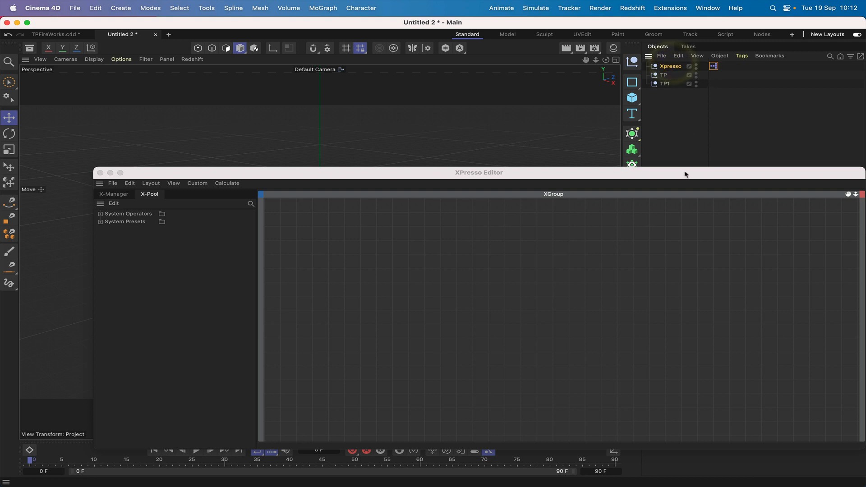
# Step: Move and shrink the XPresso Editor to uncover the object list, and add the TP null to the graph as a node
pyautogui.moveTo(684, 172); pyautogui.dragTo(605, 25)
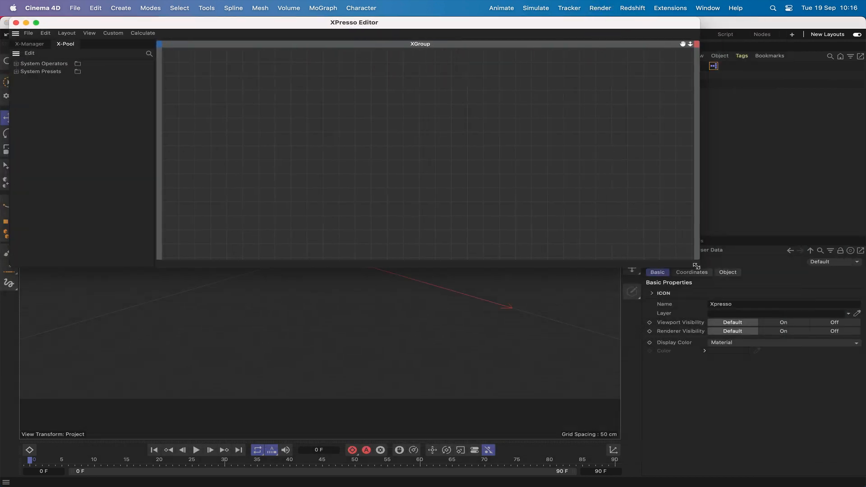
pyautogui.moveTo(700, 265); pyautogui.dragTo(595, 179)
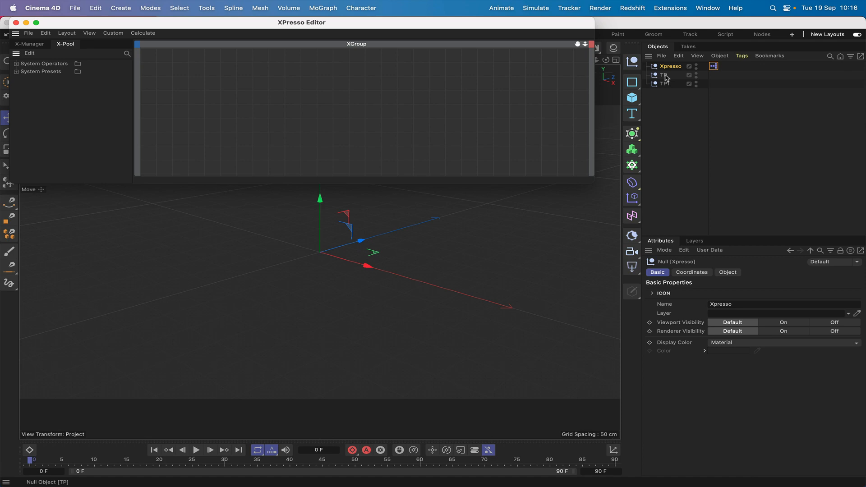
pyautogui.moveTo(666, 78); pyautogui.dragTo(176, 96)
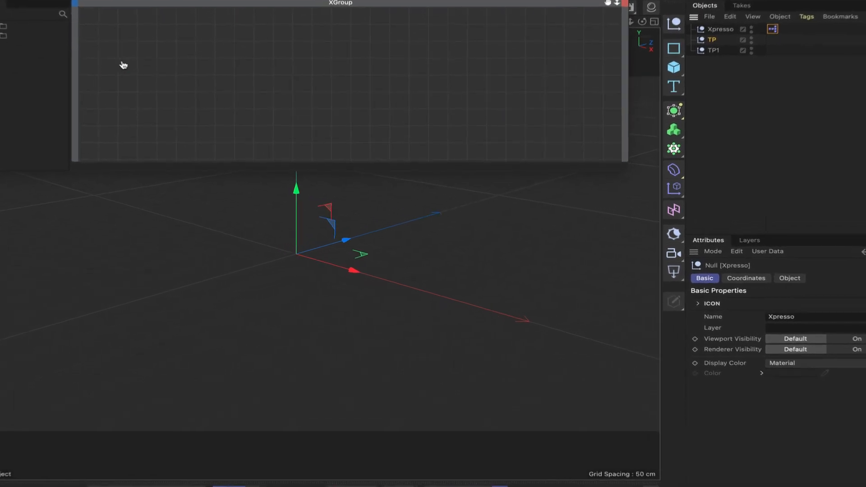
pyautogui.moveTo(123, 66); pyautogui.dragTo(120, 58)
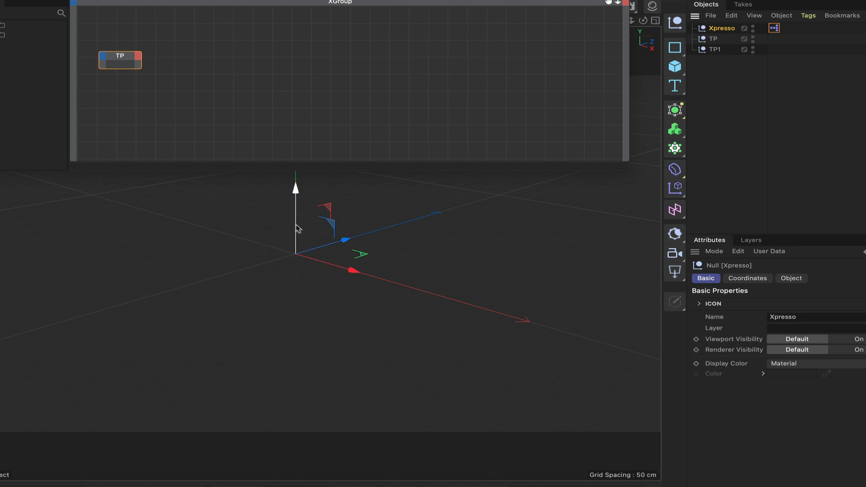
# Step: Add Global Position and Global Matrix output ports to the TP node and expand the node to show both ports
pyautogui.click(138, 59)
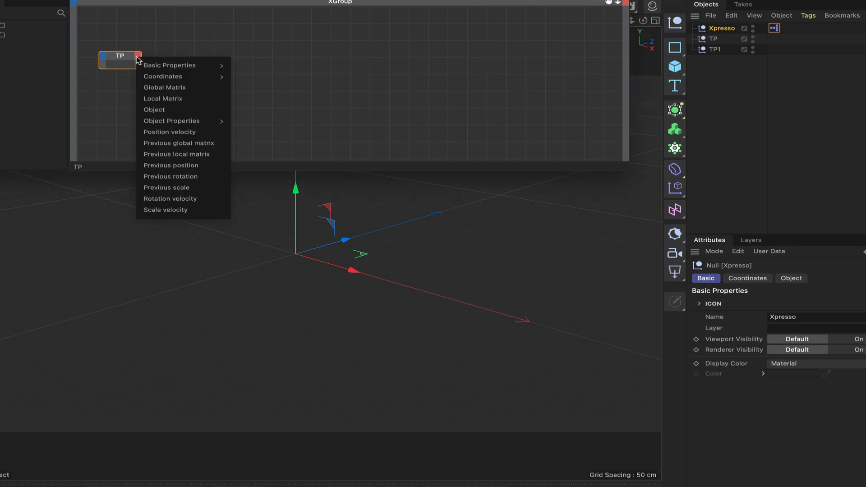
pyautogui.moveTo(149, 77)
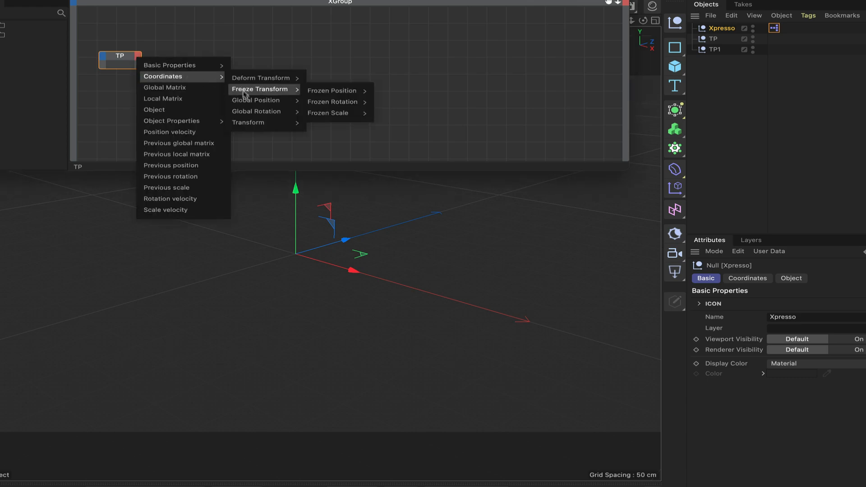
pyautogui.moveTo(256, 100)
pyautogui.click(338, 101)
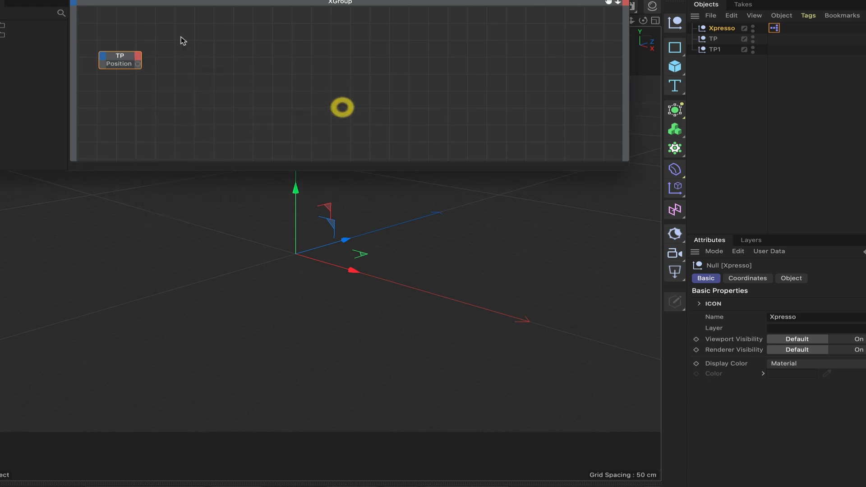
pyautogui.click(138, 56)
pyautogui.click(172, 90)
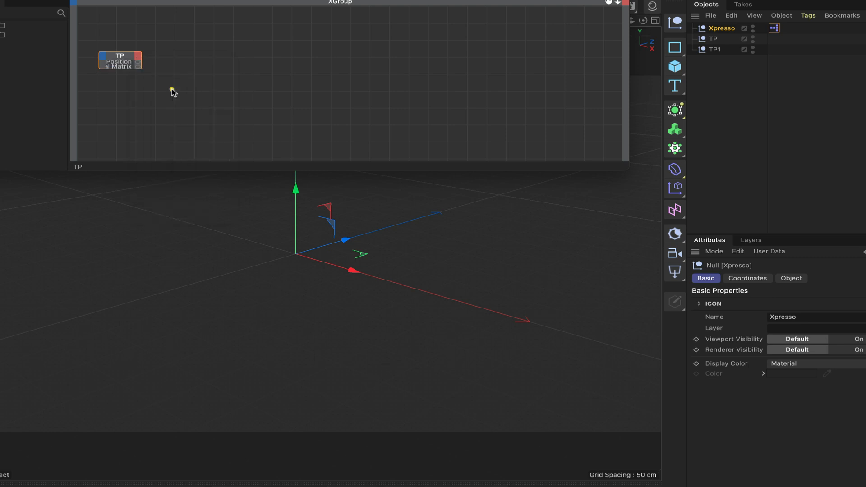
pyautogui.click(120, 61)
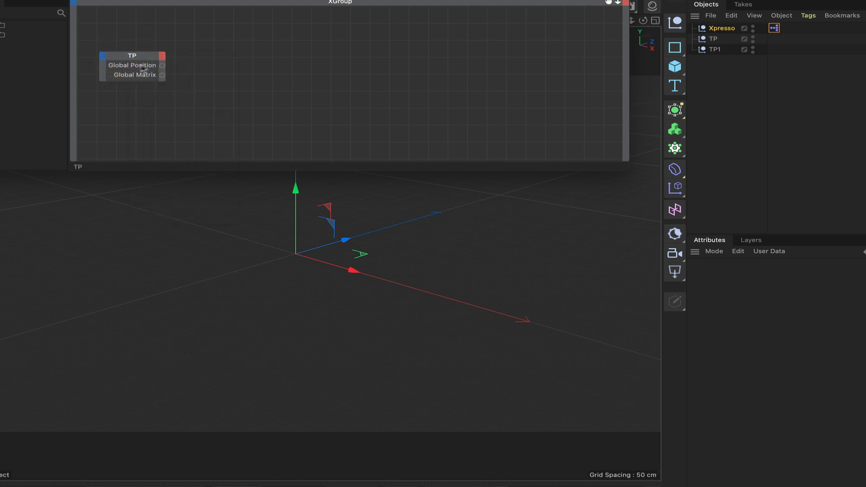
# Step: Add a Thinking Particles PStorm generator node and place it to the right of the TP node with a gap between them
pyautogui.rightClick(207, 63)
pyautogui.moveTo(237, 72)
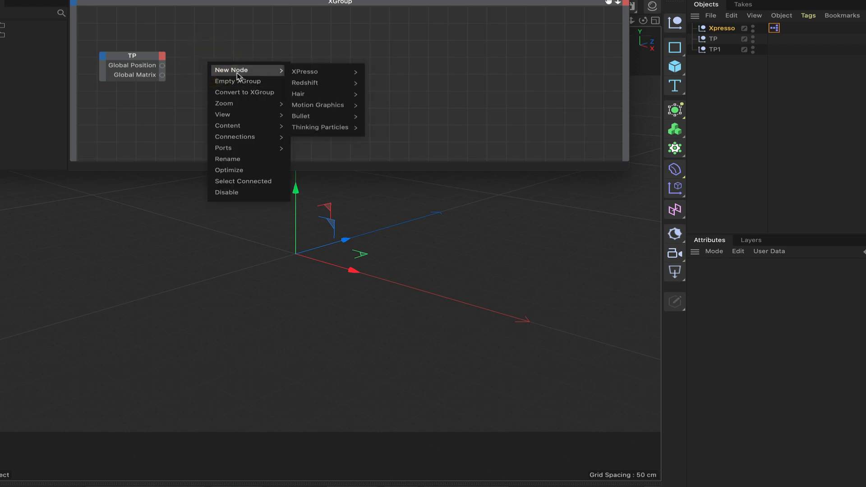
pyautogui.moveTo(334, 128)
pyautogui.moveTo(393, 150)
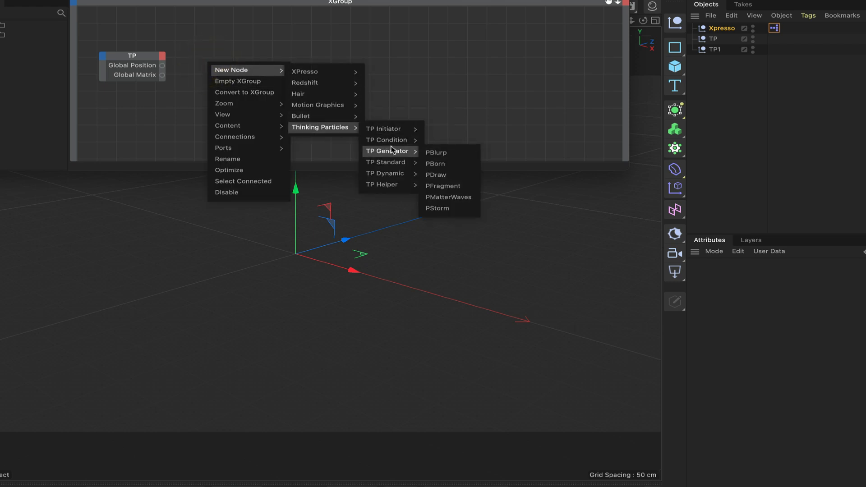
pyautogui.click(449, 207)
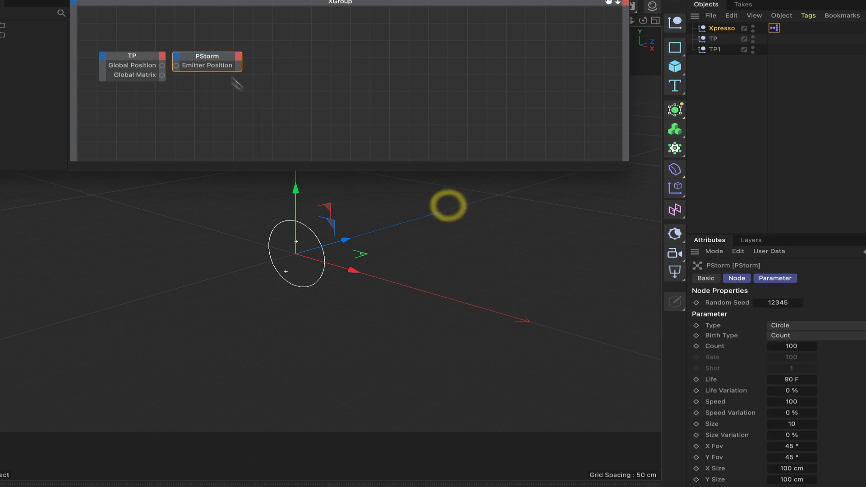
pyautogui.moveTo(219, 59); pyautogui.dragTo(280, 59)
# Step: Add an Emitter Alignment input to PStorm and connect TP's Global Position to Emitter Position and Global Matrix to Emitter Alignment
pyautogui.click(237, 56)
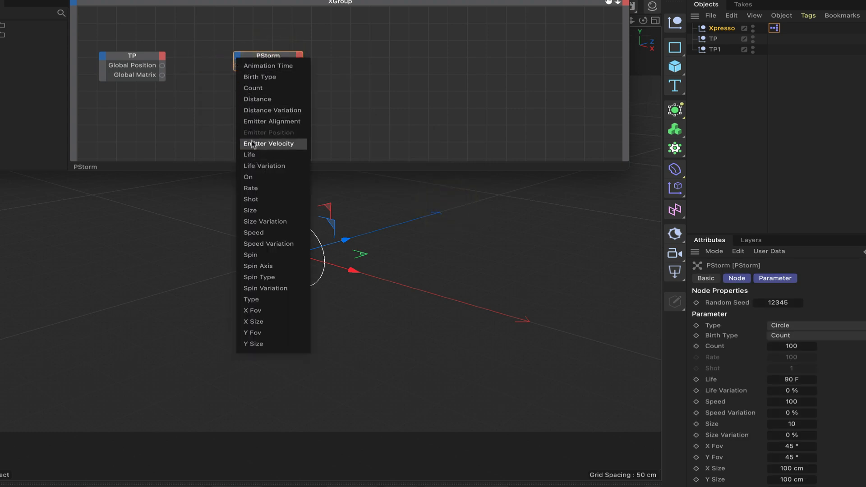
pyautogui.click(254, 123)
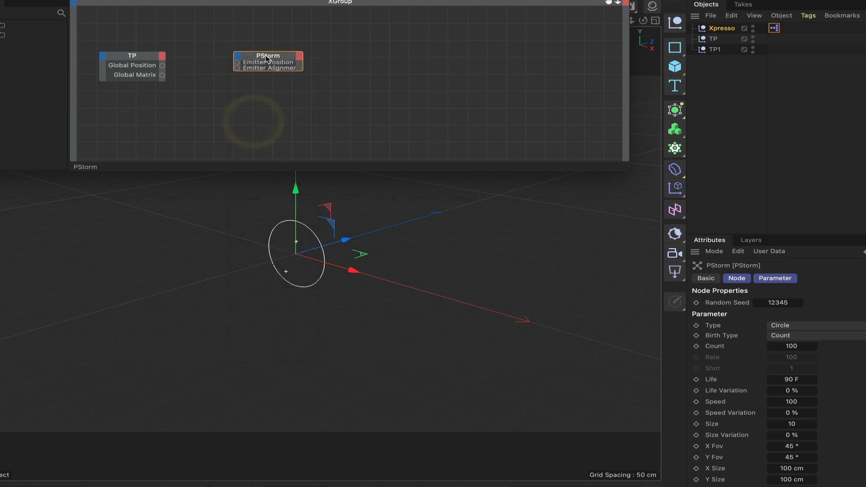
pyautogui.moveTo(165, 70); pyautogui.dragTo(235, 66)
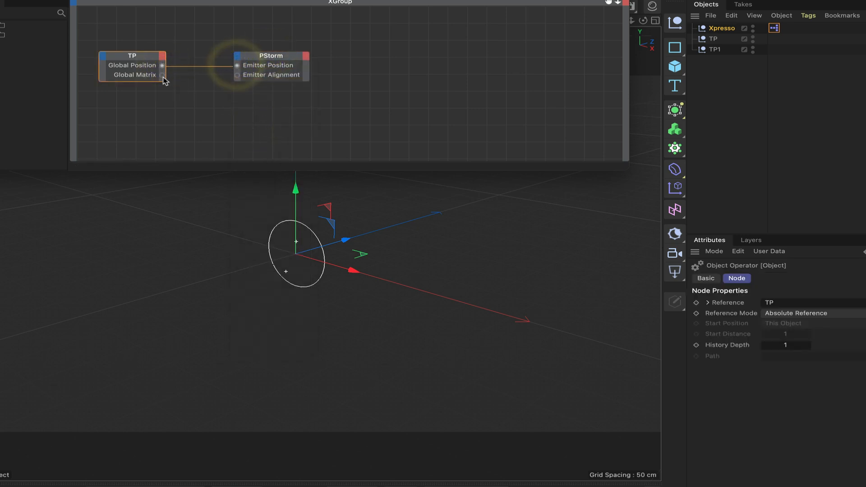
pyautogui.moveTo(162, 75); pyautogui.dragTo(235, 75)
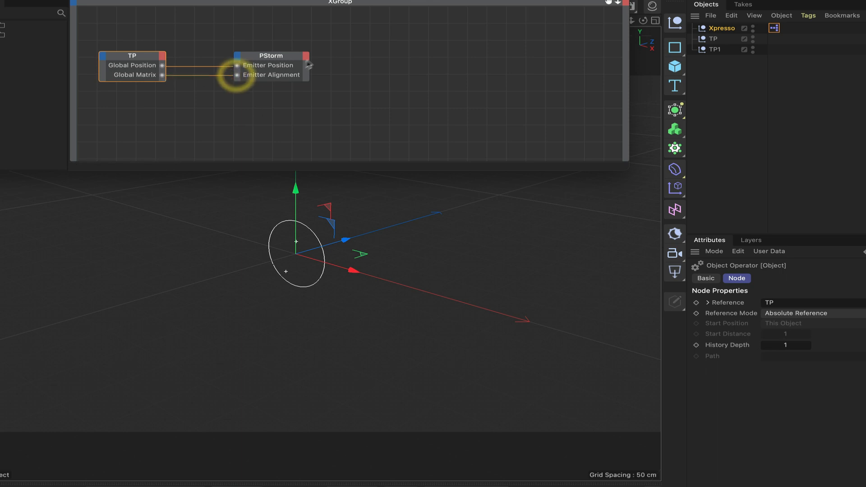
# Step: Set the TP null's pitch rotation (R.P) to 90°
pyautogui.click(710, 40)
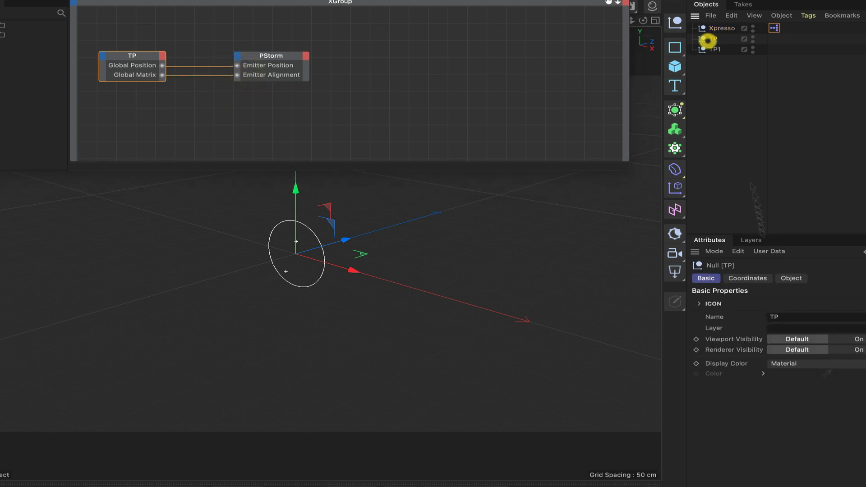
pyautogui.click(747, 278)
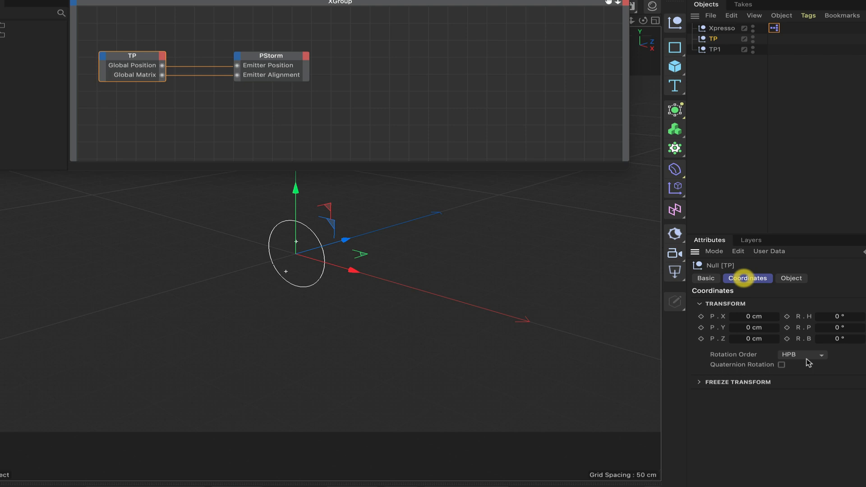
pyautogui.click(841, 327)
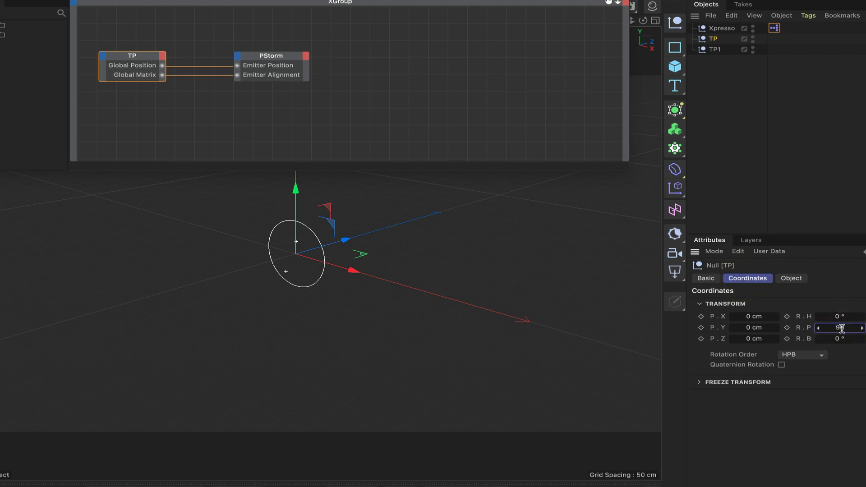
pyautogui.press('Return')
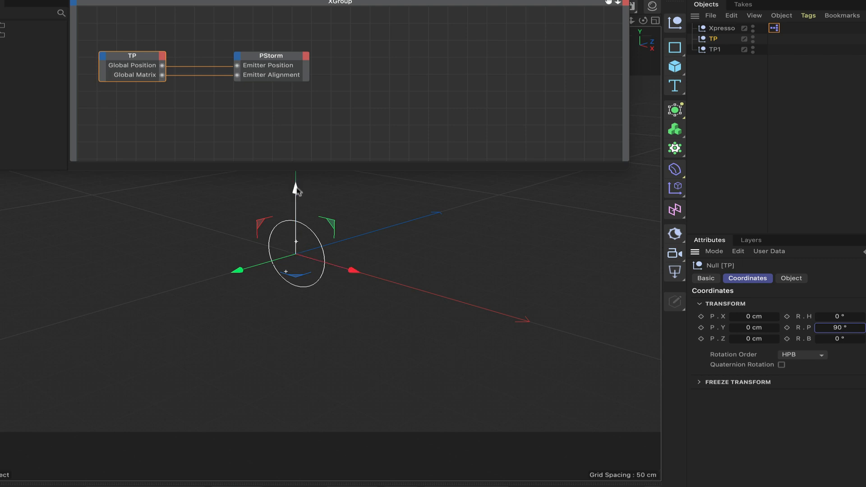
# Step: Shift the XPresso Editor aside and play the animation to check the direction in which the particles are emitted
pyautogui.moveTo(519, 0)
pyautogui.mouseDown()
pyautogui.moveTo(172, 0)
pyautogui.moveTo(502, 1)
pyautogui.mouseUp()
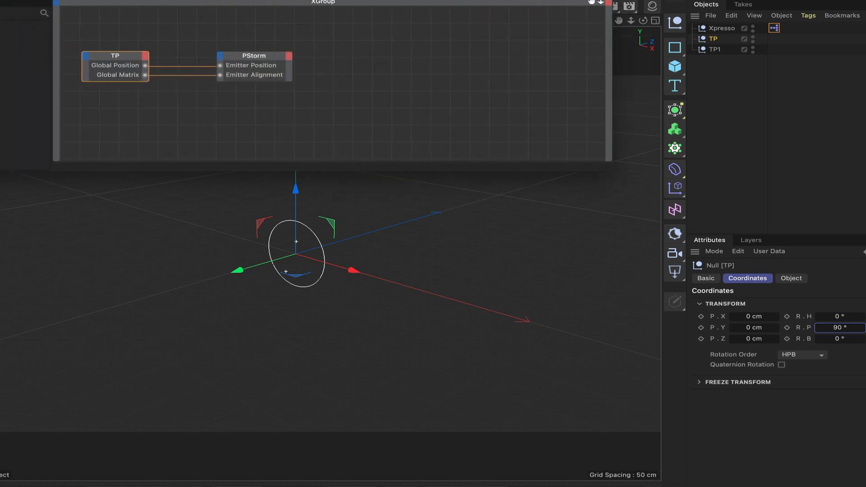
pyautogui.moveTo(591, 2); pyautogui.dragTo(634, 2)
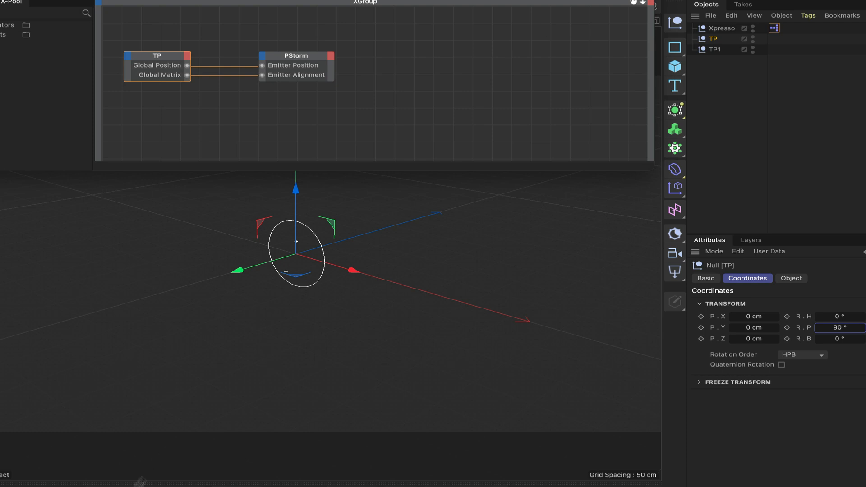
pyautogui.press('Return')
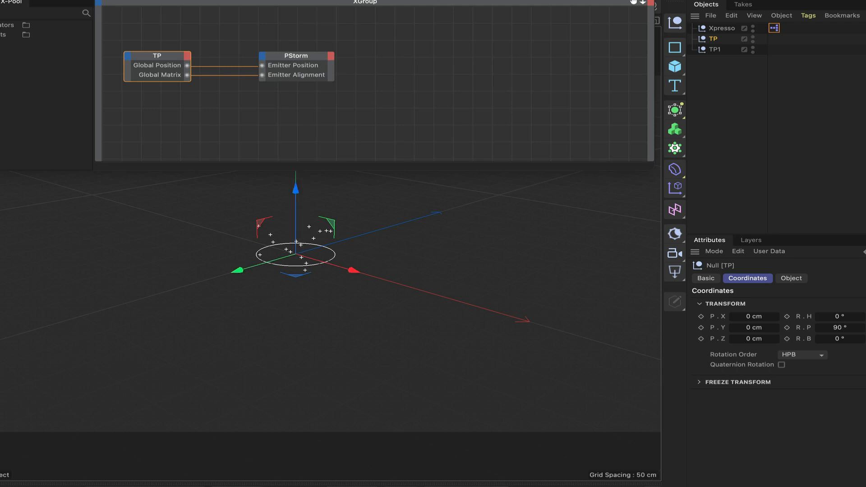
pyautogui.click(143, 486)
pyautogui.click(93, 486)
pyautogui.press('F8')
# Step: Set the PStorm node's Count to 4, Life to 60 F and Life Variation to 20 %
pyautogui.click(305, 59)
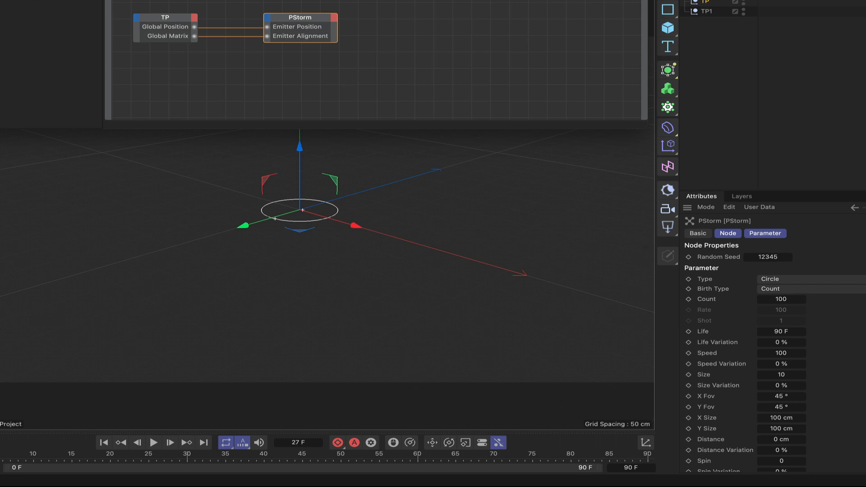
pyautogui.moveTo(316, 0); pyautogui.dragTo(280, 0)
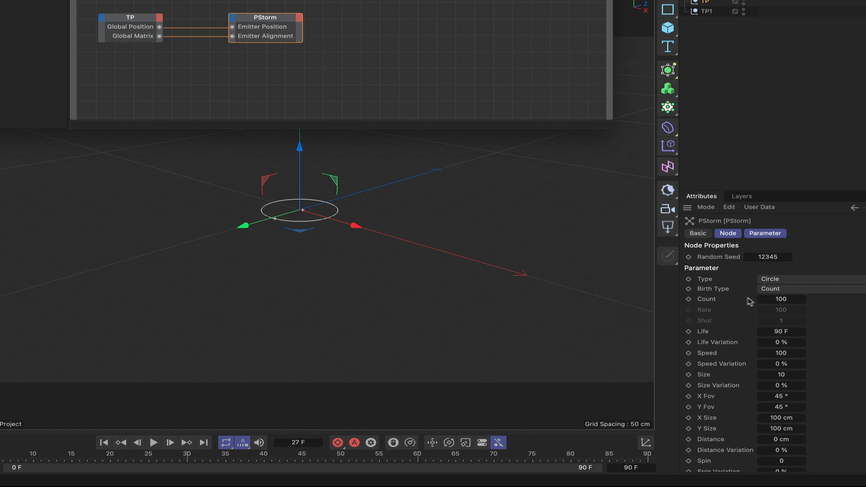
pyautogui.click(783, 300)
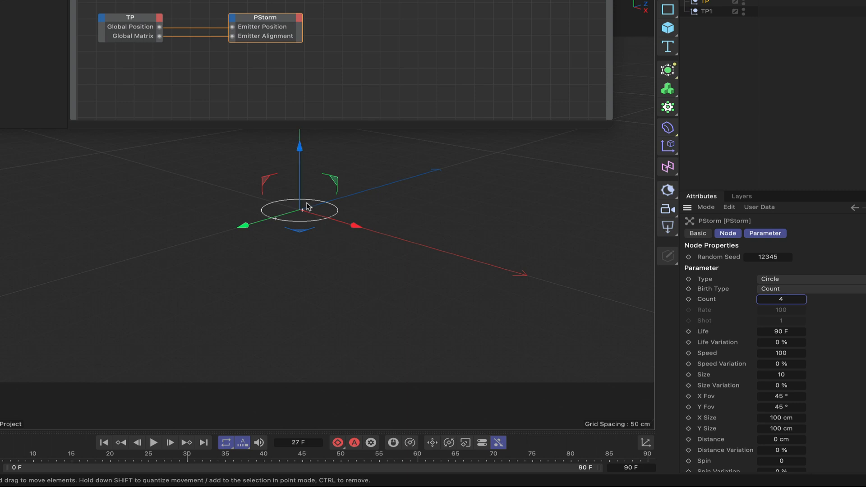
pyautogui.click(780, 330)
pyautogui.write('6')
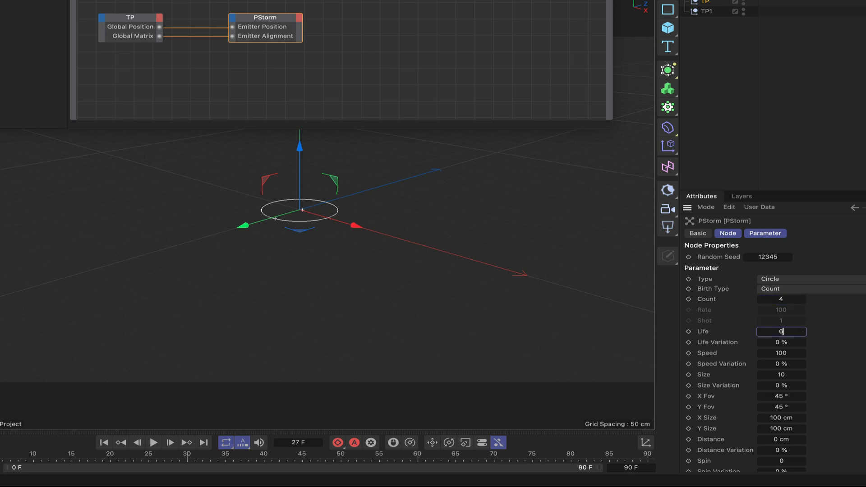
pyautogui.click(781, 342)
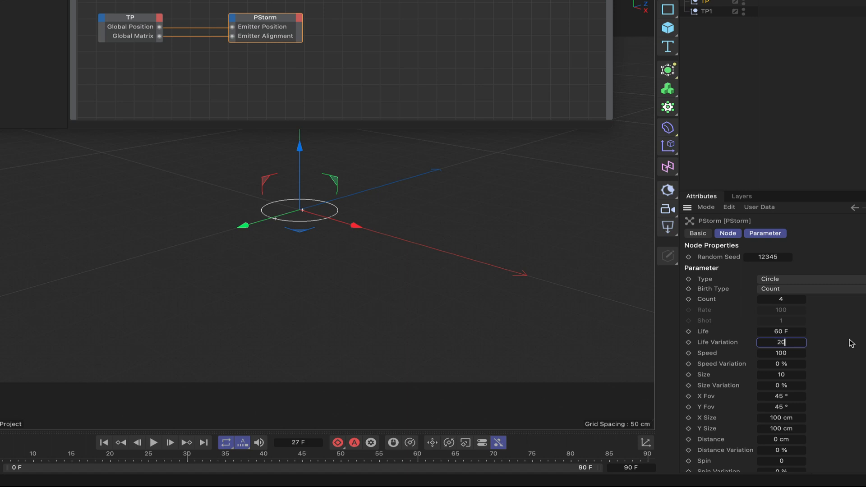
pyautogui.write('20')
pyautogui.press('Return')
# Step: Set PStorm's Speed to 1500, Speed Variation to 20 % and Size to 1
pyautogui.click(789, 354)
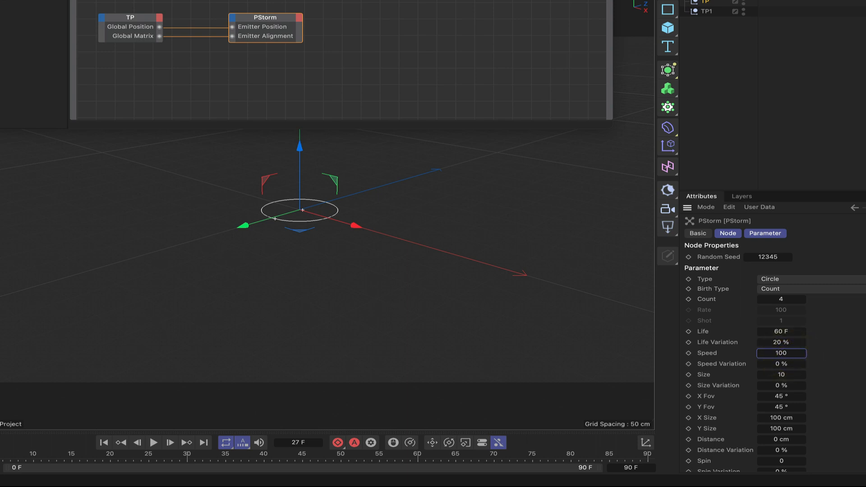
pyautogui.doubleClick(782, 353)
pyautogui.write('15')
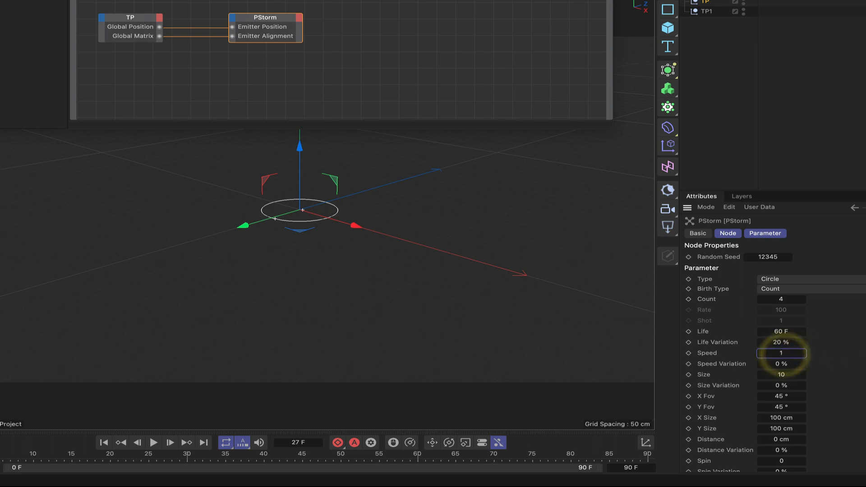
pyautogui.doubleClick(781, 364)
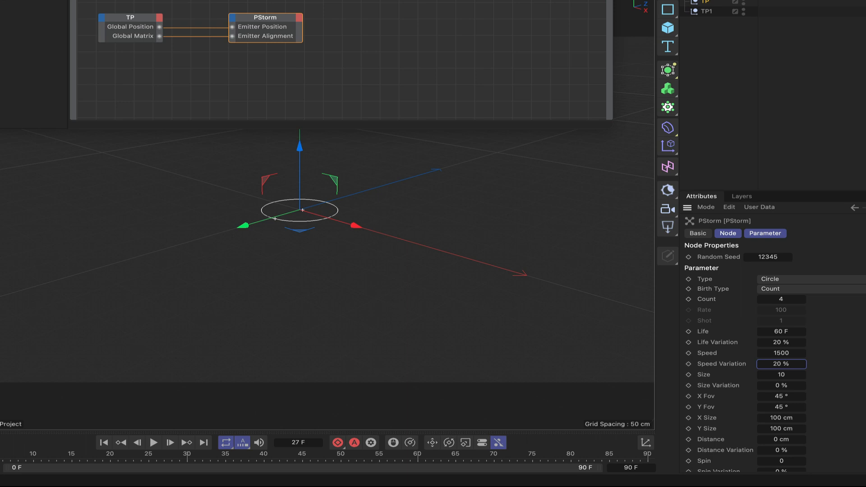
pyautogui.doubleClick(786, 377)
# Step: Set PStorm's X Fov and Y Fov to 30° and its X Size and Y Size to 20 cm
pyautogui.click(782, 396)
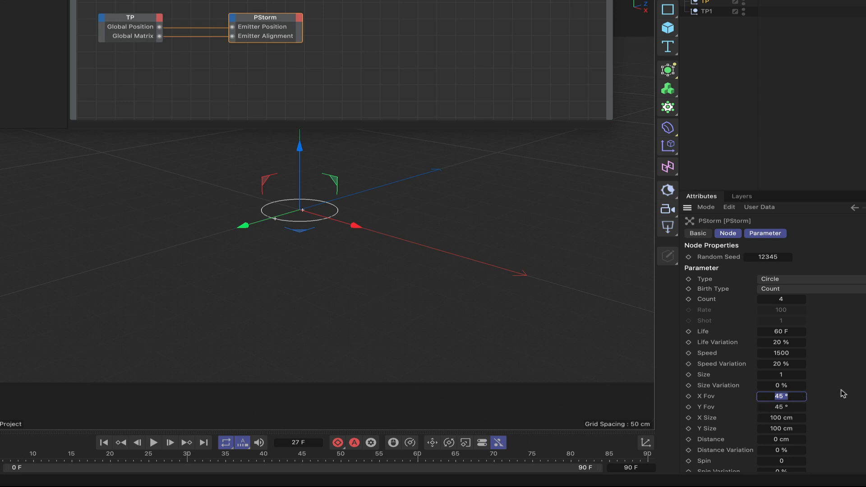
pyautogui.write('30')
pyautogui.press('Tab')
pyautogui.write('30')
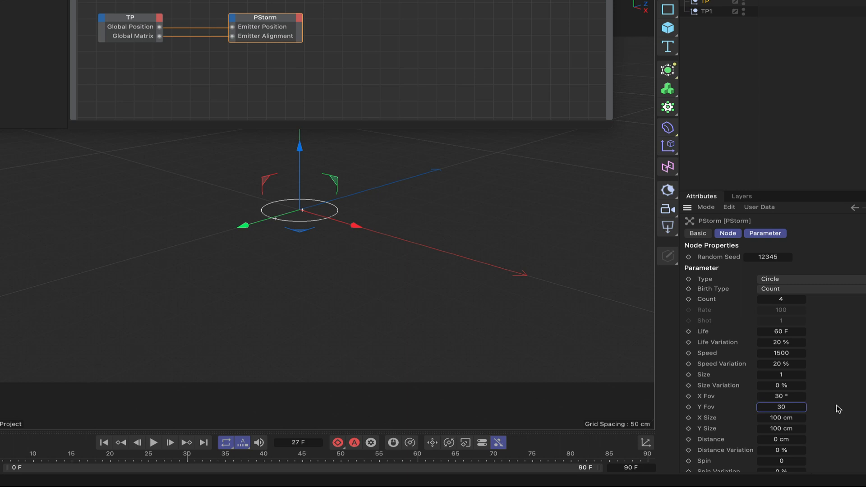
pyautogui.click(773, 419)
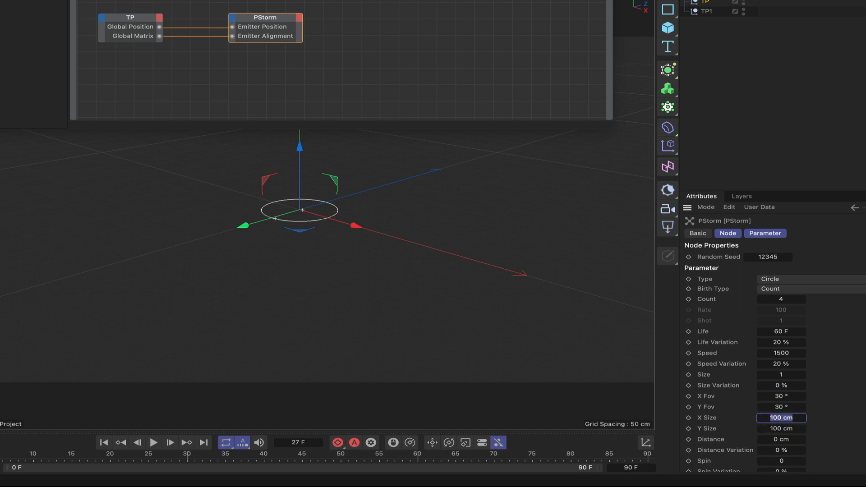
pyautogui.write('20')
pyautogui.click(787, 429)
pyautogui.write('20')
pyautogui.press('Return')
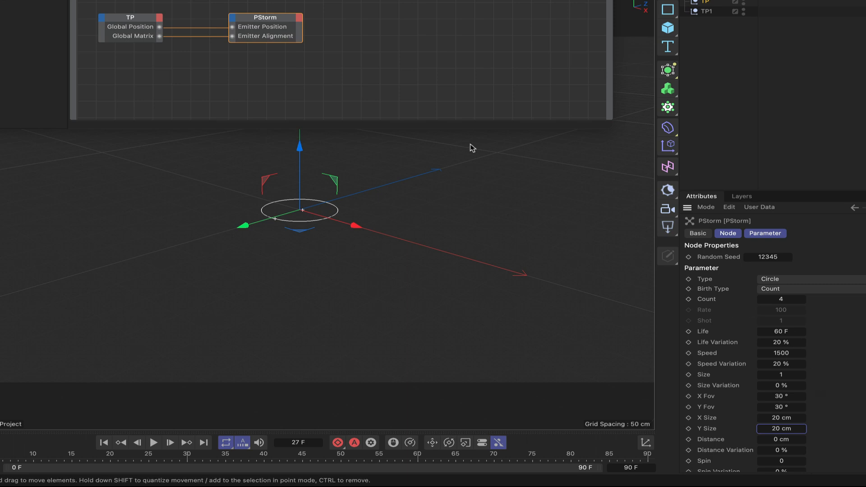
# Step: Add a Particle Birth output to PStorm and widen the node so its port labels do not overlap
pyautogui.click(298, 19)
pyautogui.click(317, 47)
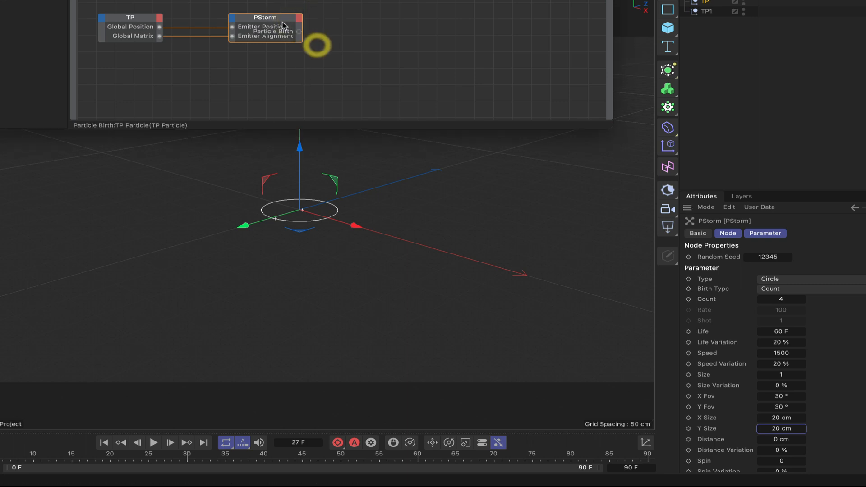
pyautogui.click(285, 20)
pyautogui.click(285, 19)
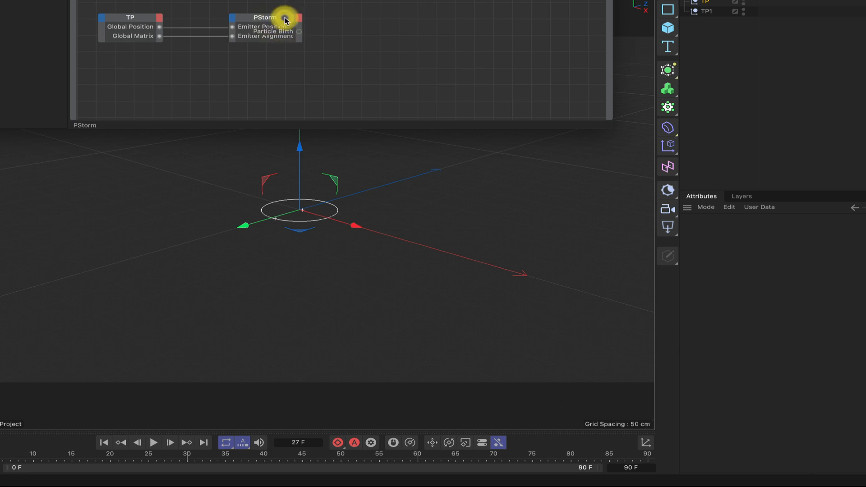
pyautogui.click(286, 20)
pyautogui.doubleClick(254, 19)
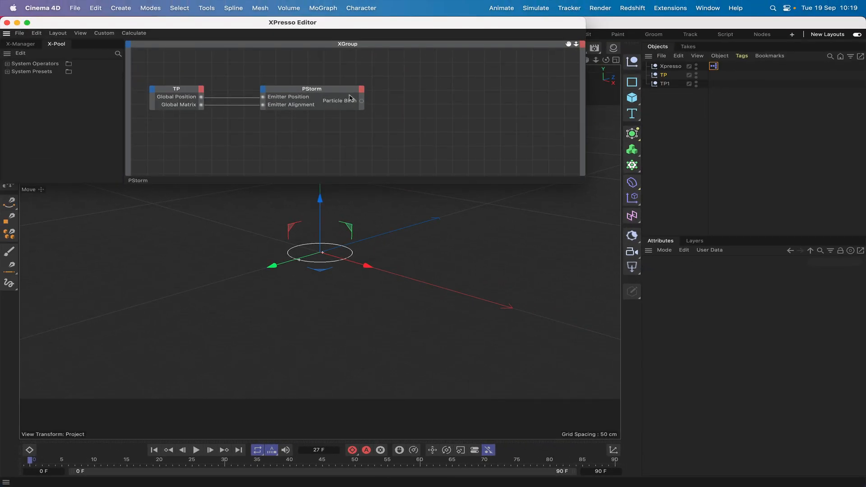
# Step: Move the XPresso Editor aside and open the Thinking Particles settings
pyautogui.moveTo(531, 28); pyautogui.dragTo(357, 15)
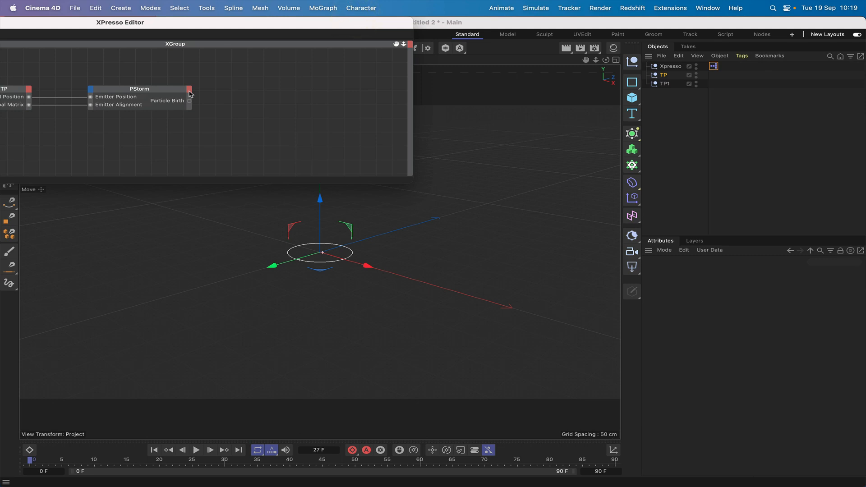
pyautogui.click(534, 11)
pyautogui.moveTo(551, 119)
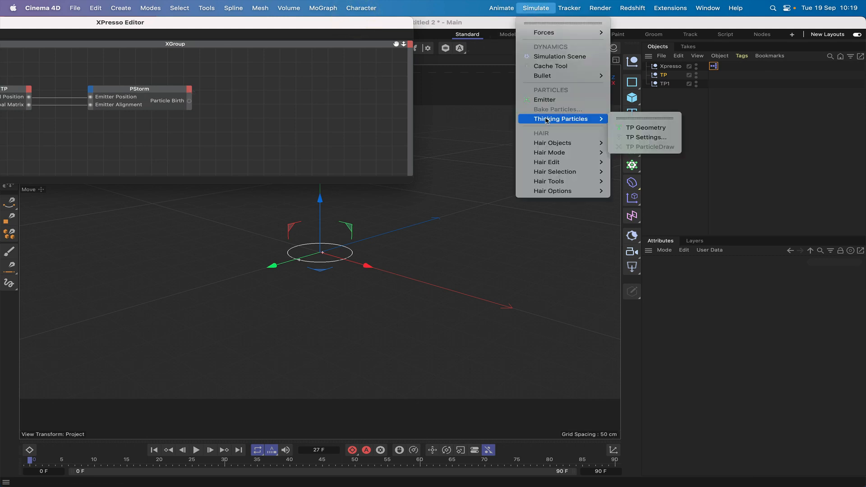
pyautogui.click(647, 137)
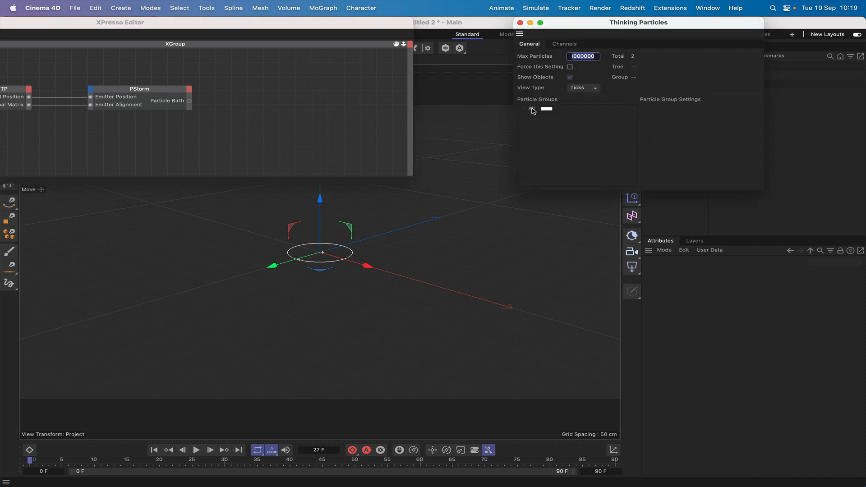
# Step: Add three particle groups under the All group in the Thinking Particles settings
pyautogui.rightClick(533, 111)
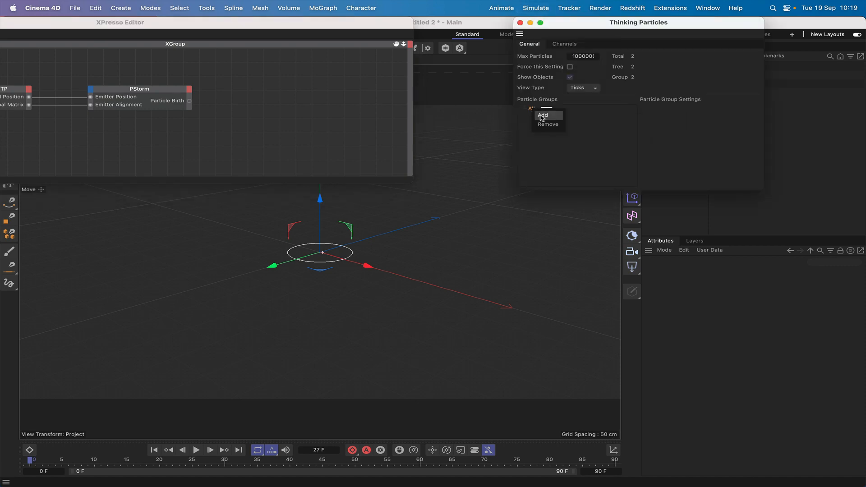
pyautogui.click(543, 116)
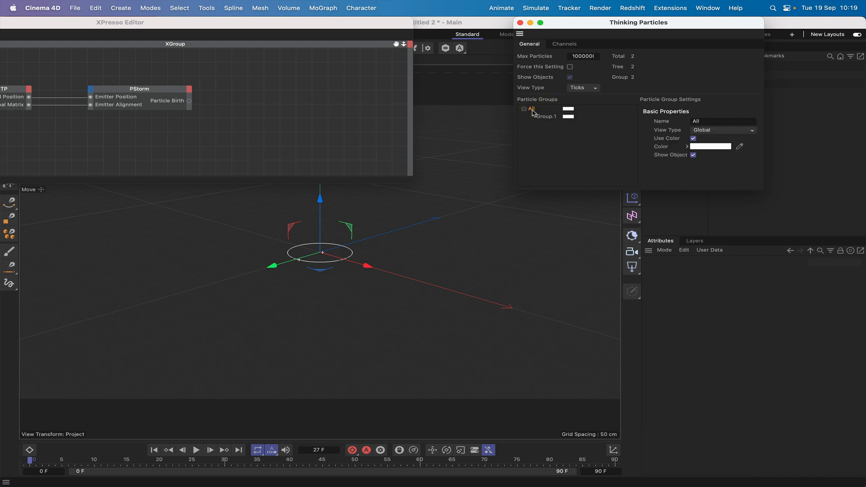
pyautogui.rightClick(533, 111)
pyautogui.click(533, 111)
pyautogui.rightClick(533, 111)
pyautogui.click(533, 111)
pyautogui.click(547, 128)
pyautogui.rightClick(533, 110)
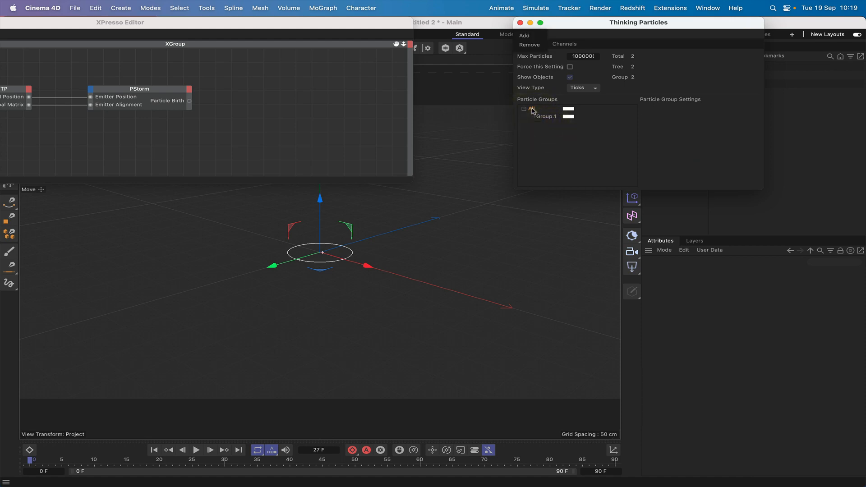
pyautogui.click(533, 111)
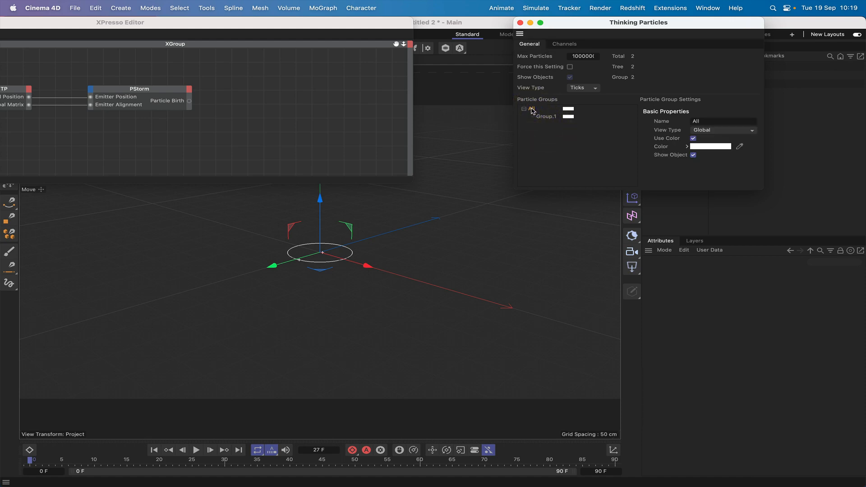
pyautogui.click(543, 111)
pyautogui.click(530, 110)
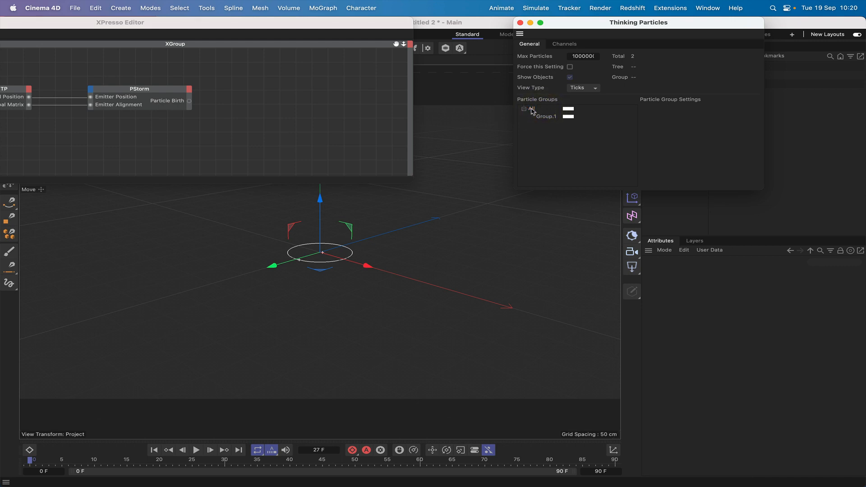
pyautogui.rightClick(533, 111)
pyautogui.click(540, 115)
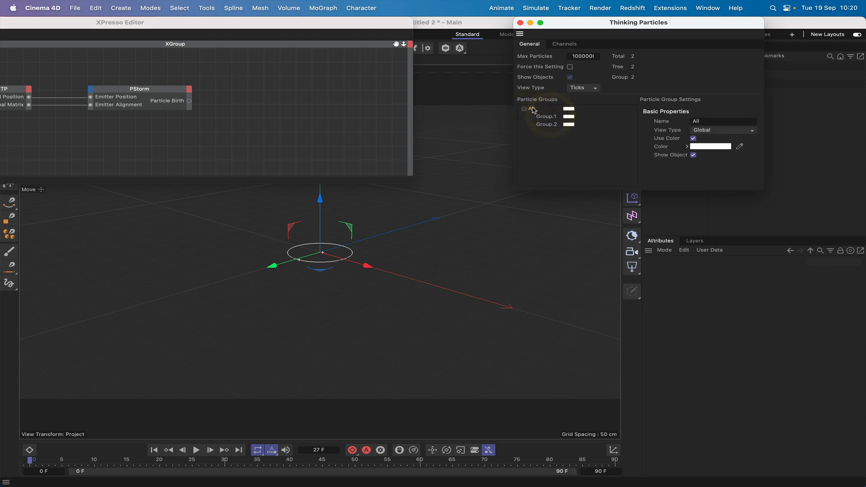
pyautogui.rightClick(533, 111)
pyautogui.click(544, 116)
# Step: Set Group.1's color to red in RGB mode, with R 255, G 0 and B 0
pyautogui.click(570, 119)
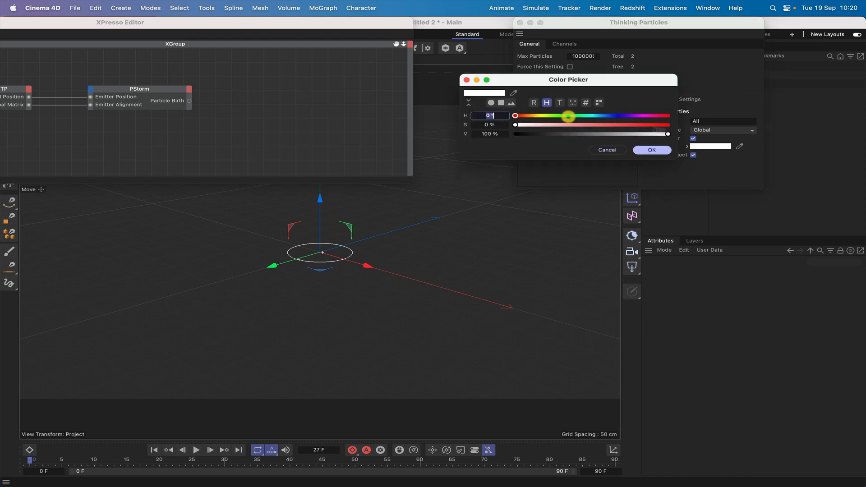
pyautogui.click(534, 103)
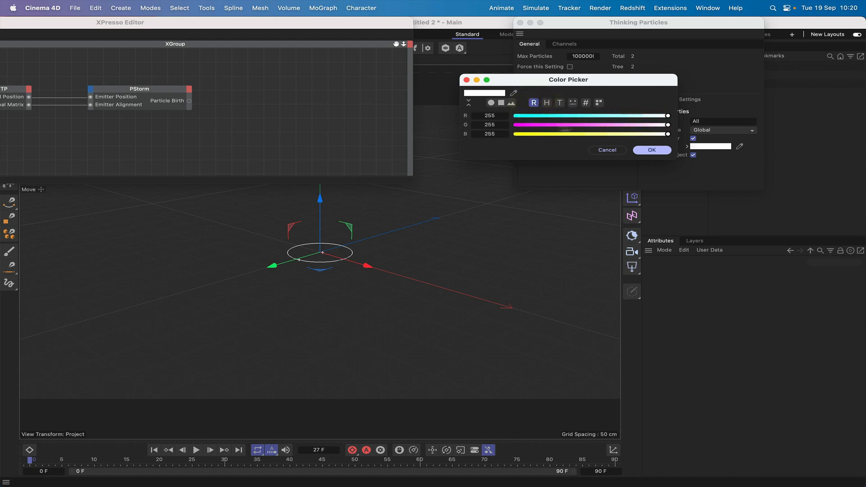
pyautogui.moveTo(521, 125); pyautogui.dragTo(513, 126)
pyautogui.click(513, 134)
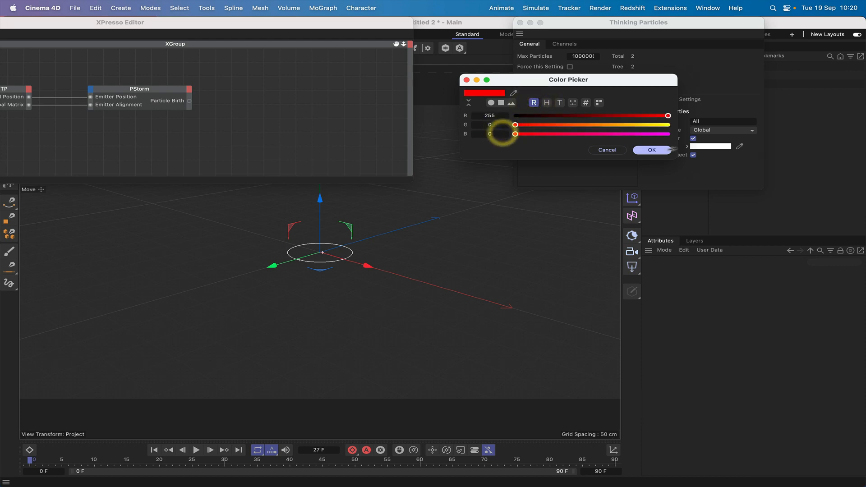
pyautogui.click(652, 150)
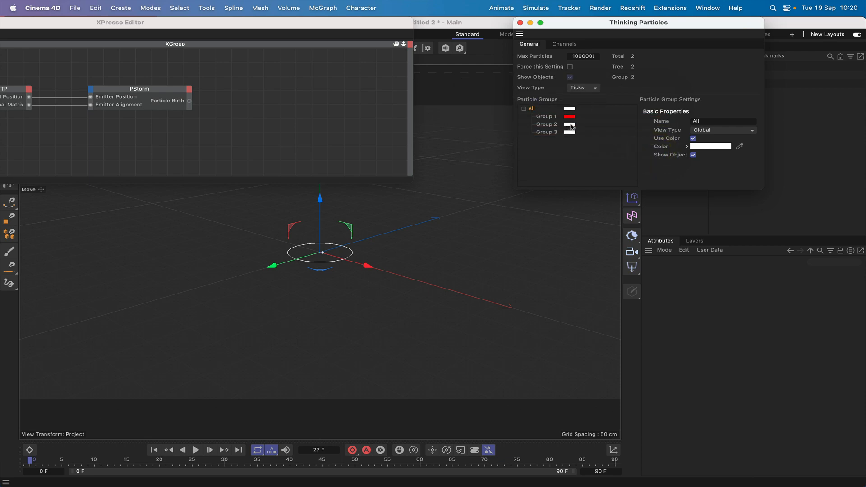
# Step: Color Group.2 yellow (RGB 255, 255, 0) and Group.3 cyan (RGB 0, 255, 255)
pyautogui.click(570, 125)
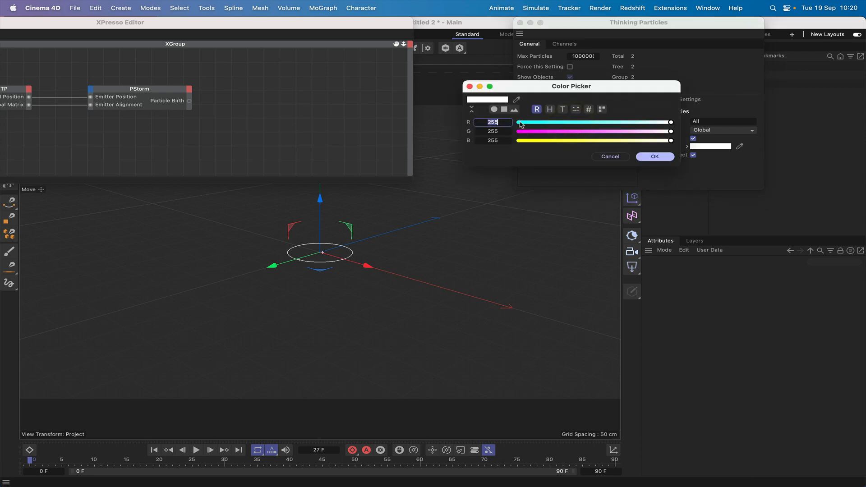
pyautogui.moveTo(521, 141); pyautogui.dragTo(513, 141)
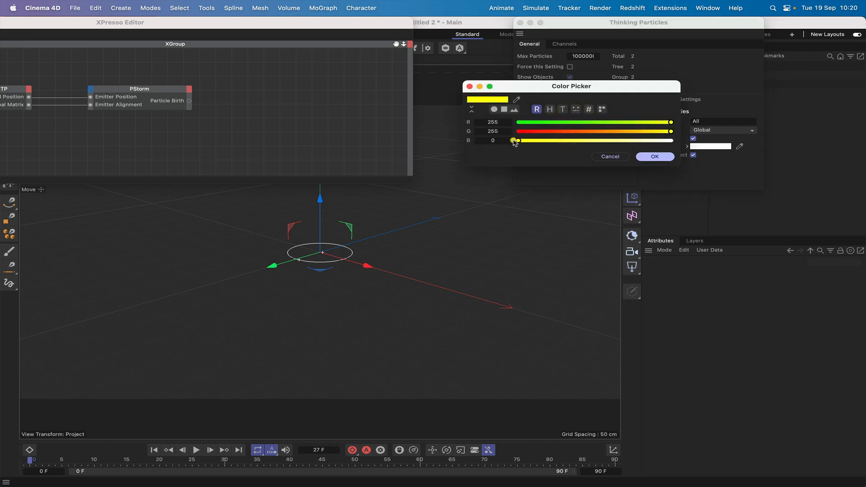
pyautogui.click(655, 157)
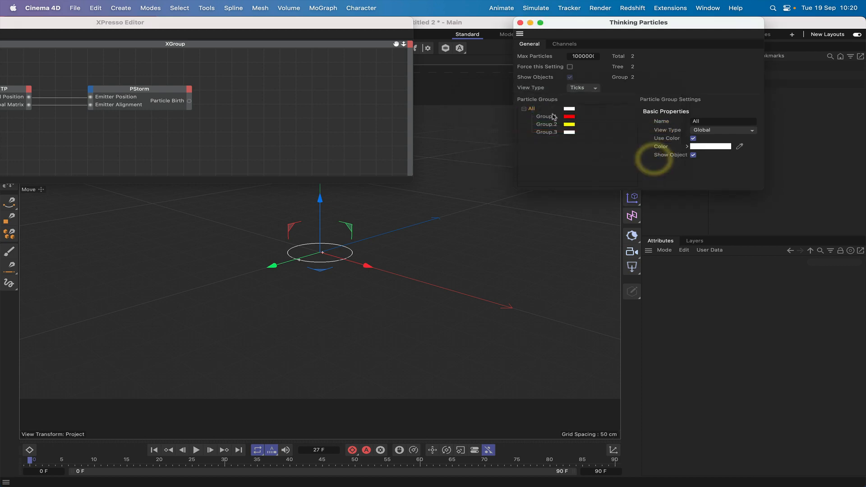
pyautogui.click(569, 132)
pyautogui.moveTo(548, 132); pyautogui.dragTo(513, 133)
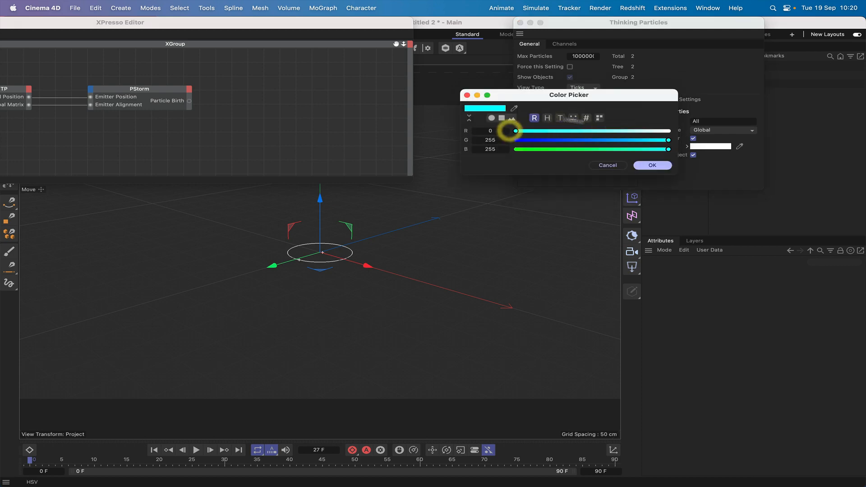
pyautogui.click(653, 165)
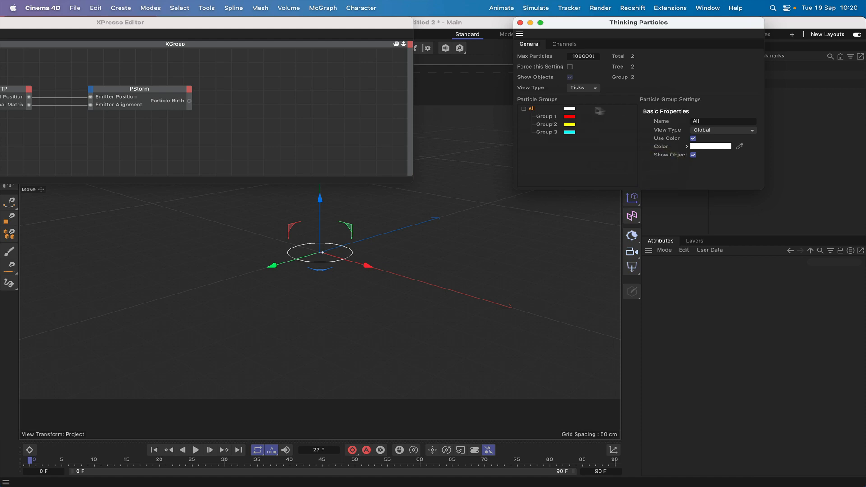
# Step: Rename the red particle group Group.1 as Main
pyautogui.click(547, 117)
pyautogui.doubleClick(725, 120)
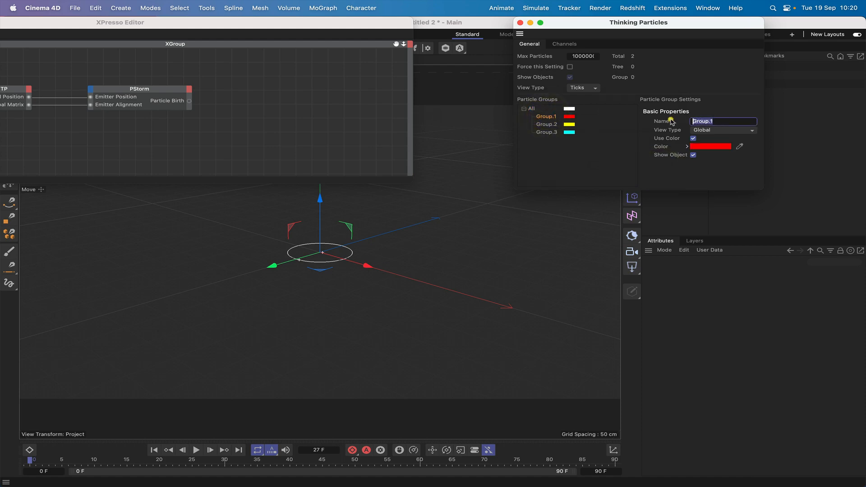
pyautogui.write('Main')
# Step: Rename the yellow particle group as Trail and the cyan particle group as Boom, and close the Thinking Particles settings
pyautogui.click(551, 126)
pyautogui.click(718, 120)
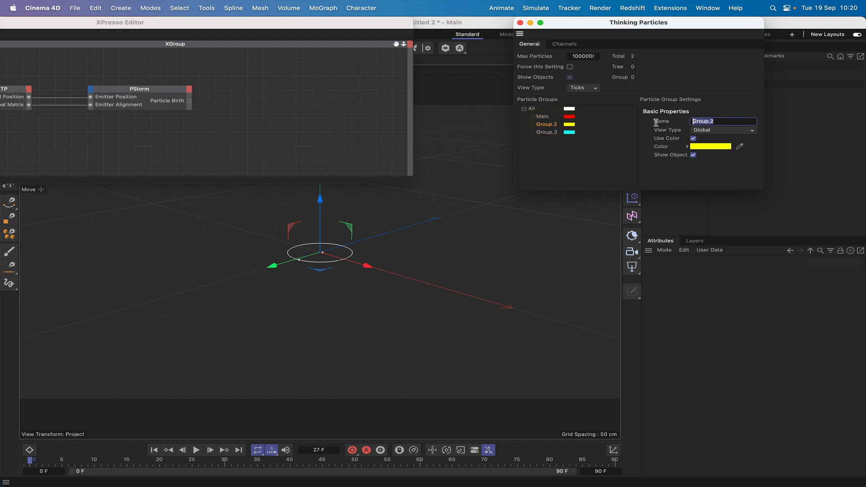
pyautogui.write('Trail')
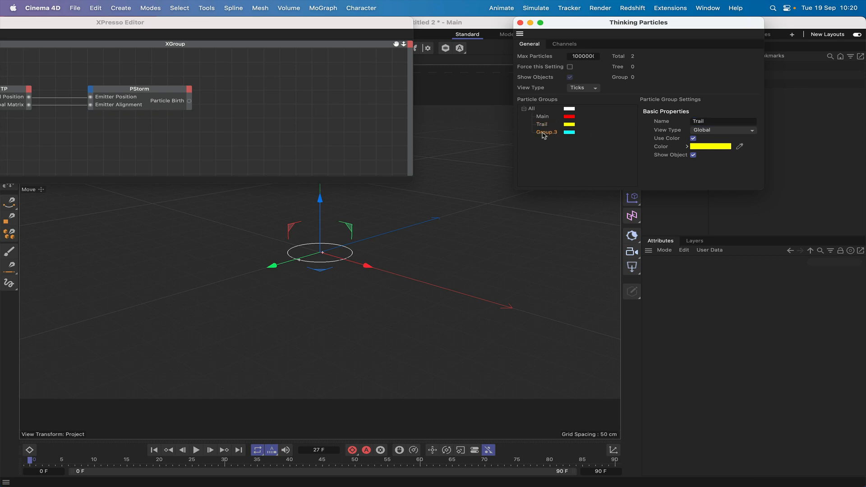
pyautogui.click(546, 132)
pyautogui.click(712, 121)
pyautogui.write('Boom')
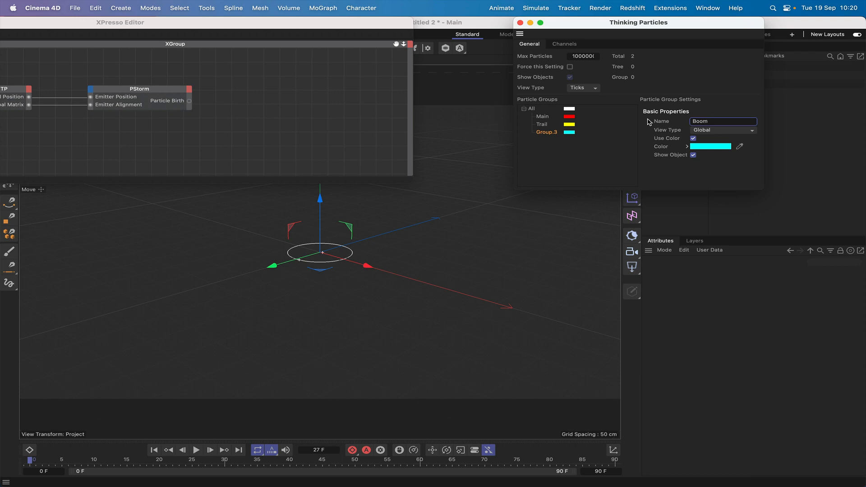
pyautogui.press('Return')
pyautogui.click(550, 133)
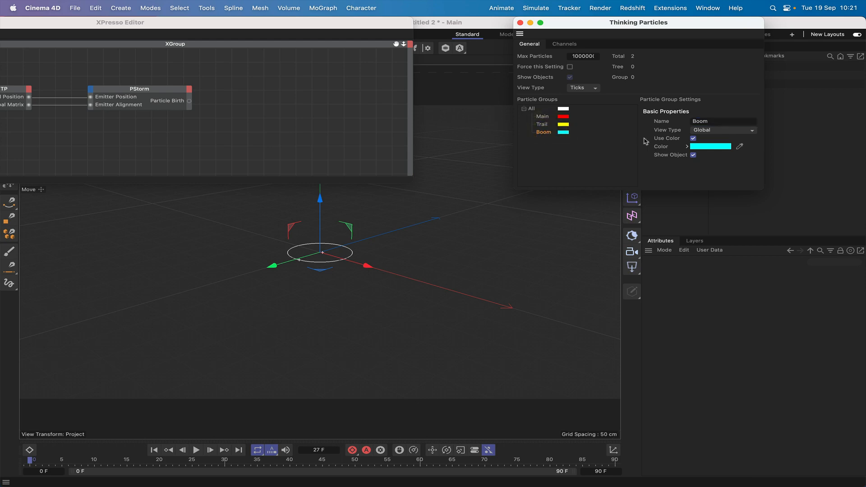
pyautogui.click(519, 23)
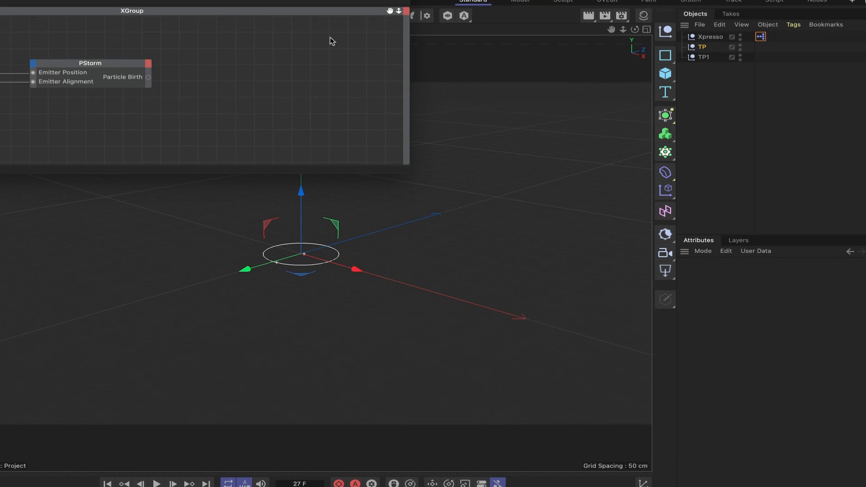
# Step: Add a Thinking Particles PGroup node to the XPresso graph and place it beside the PStorm node
pyautogui.rightClick(168, 79)
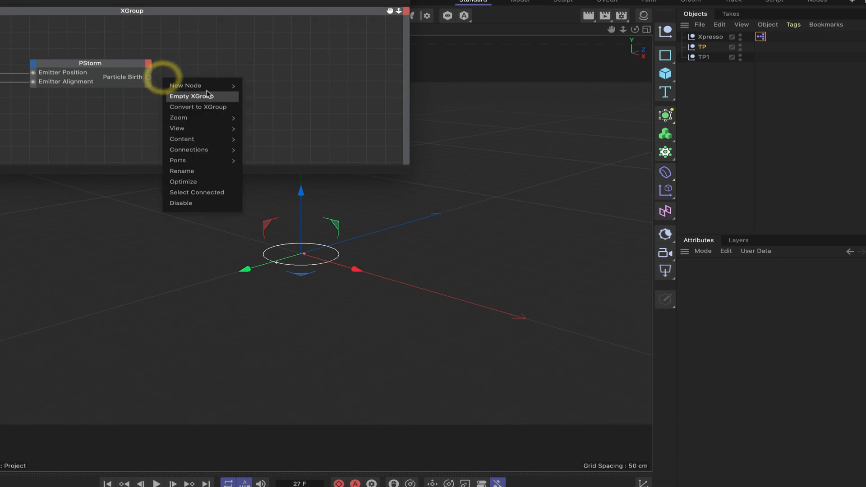
pyautogui.moveTo(209, 85)
pyautogui.moveTo(311, 90)
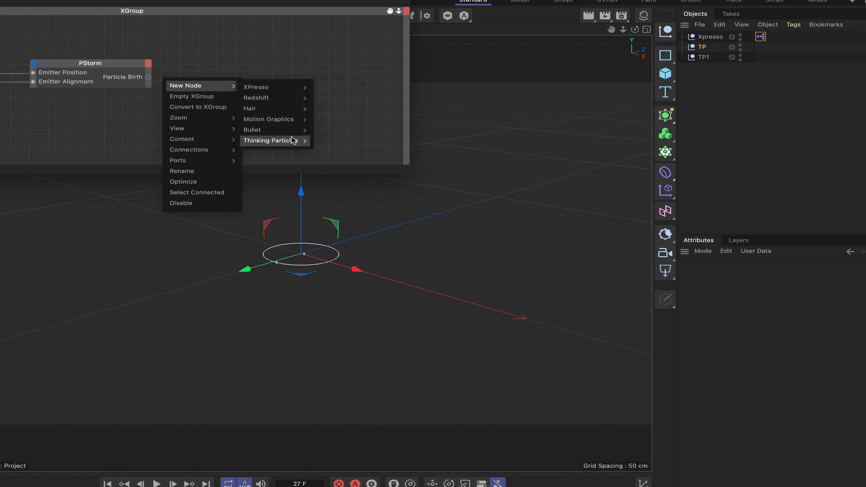
pyautogui.moveTo(293, 140)
pyautogui.moveTo(340, 176)
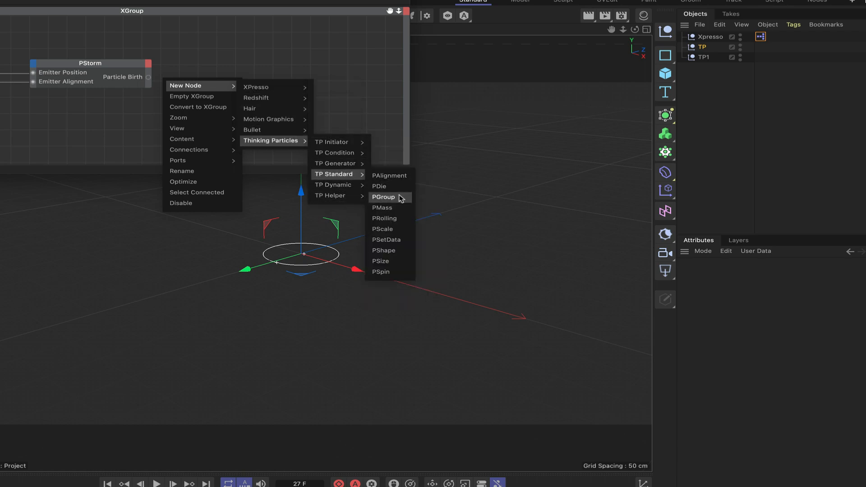
pyautogui.click(399, 195)
pyautogui.moveTo(159, 73); pyautogui.dragTo(210, 72)
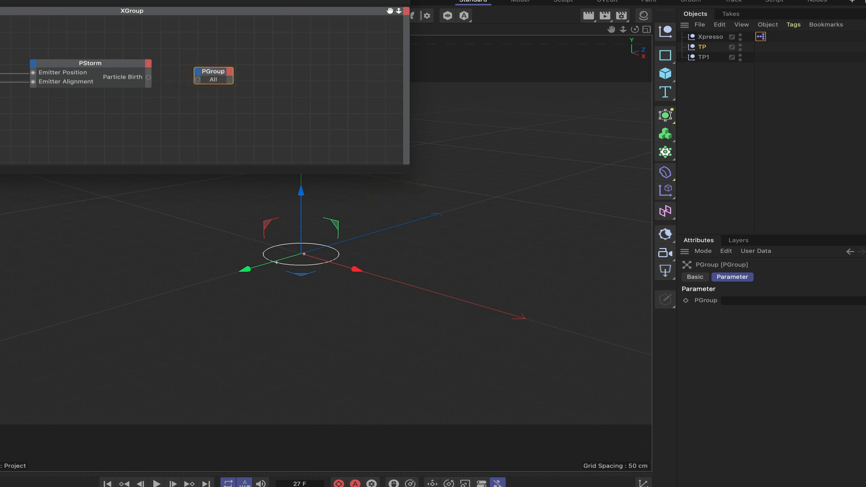
# Step: Assign the Main particle group to the PGroup node and connect PStorm's Particle Birth output to it
pyautogui.click(548, 0)
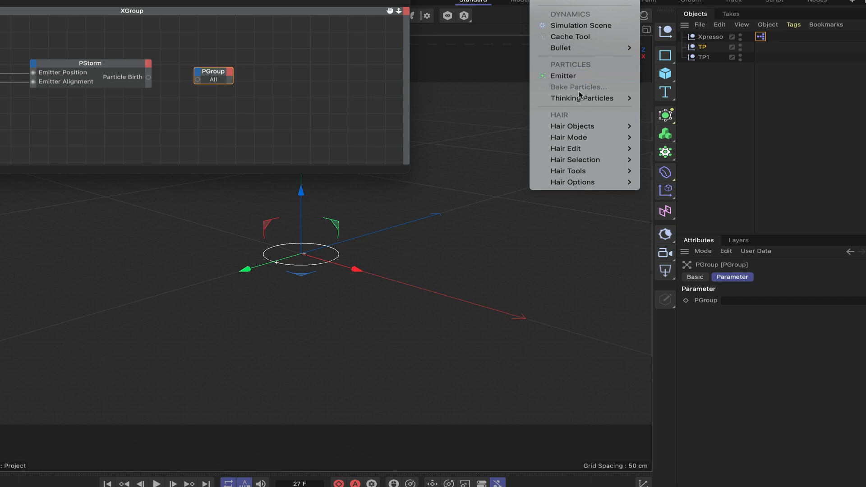
pyautogui.moveTo(627, 98)
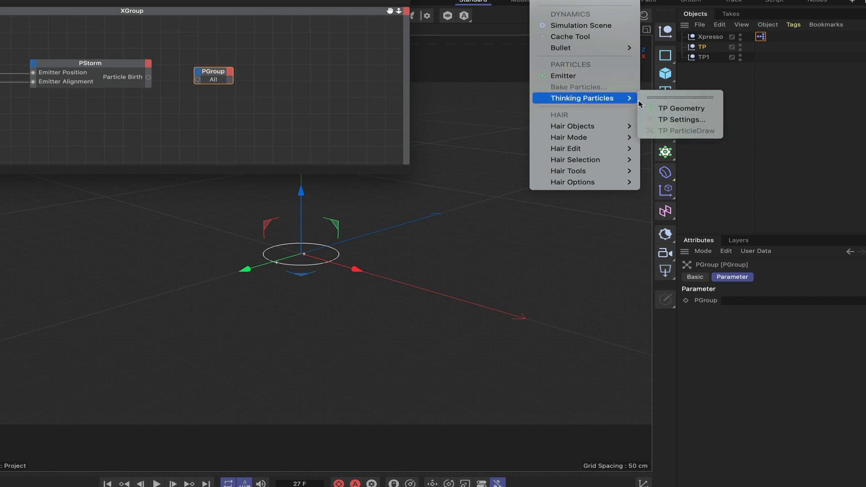
pyautogui.click(679, 120)
pyautogui.moveTo(753, 65); pyautogui.dragTo(618, 1)
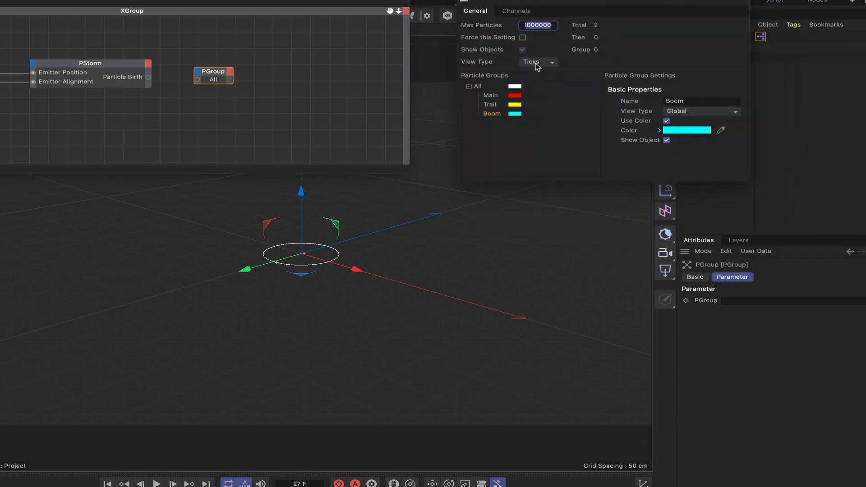
pyautogui.moveTo(490, 96); pyautogui.dragTo(743, 301)
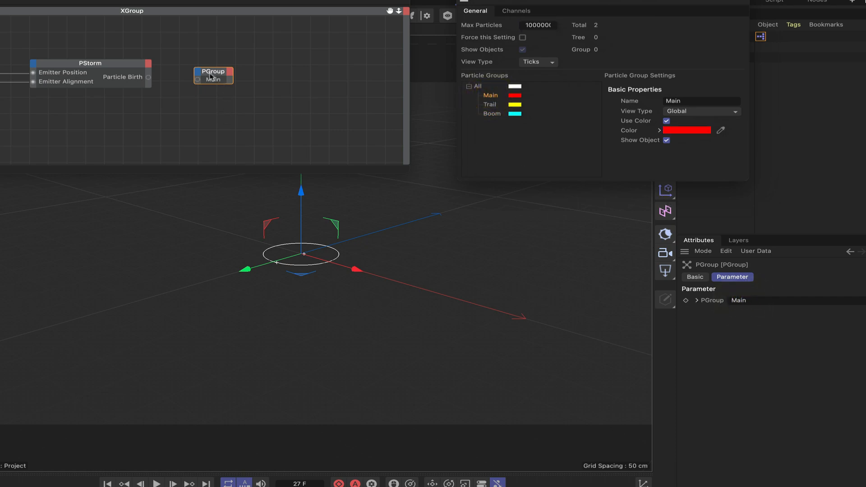
pyautogui.moveTo(148, 77); pyautogui.dragTo(199, 82)
pyautogui.click(462, 0)
# Step: Play the animation from the start and examine the color and upward path of the emitted particles in the viewport
pyautogui.moveTo(316, 0); pyautogui.dragTo(531, 0)
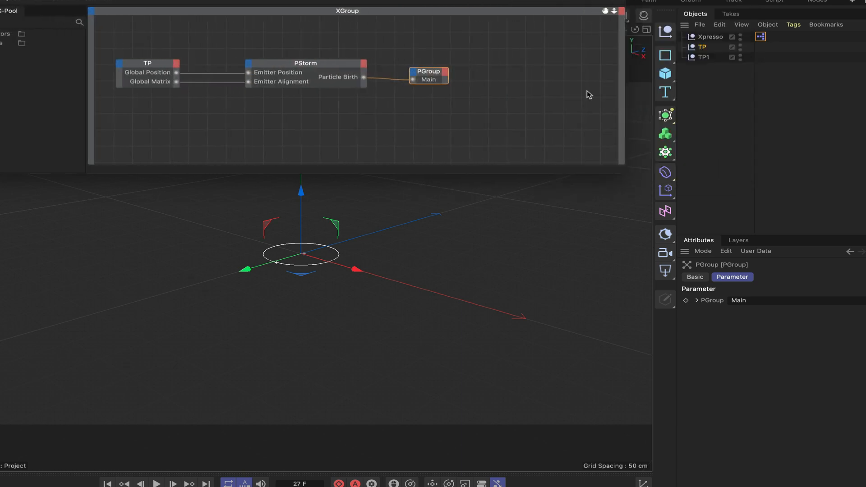
pyautogui.moveTo(584, 10); pyautogui.dragTo(126, 10)
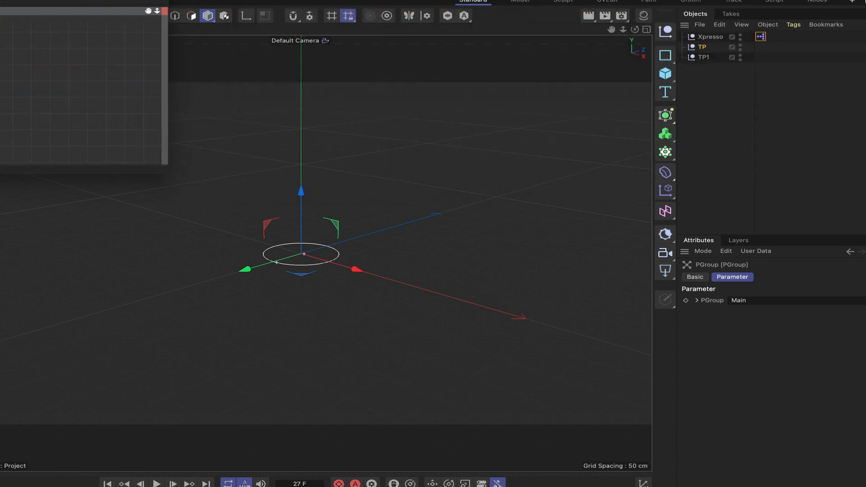
pyautogui.hotkey('shift', 'f')
pyautogui.click(157, 483)
pyautogui.click(107, 483)
pyautogui.click(156, 483)
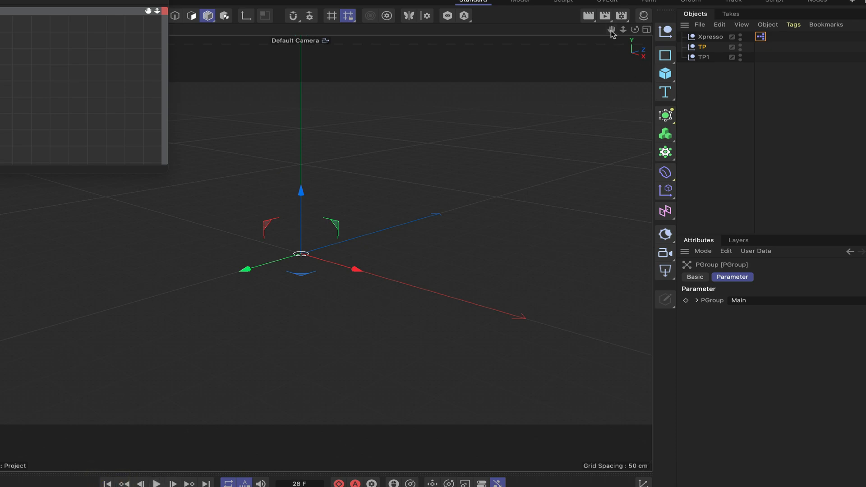
pyautogui.moveTo(611, 31); pyautogui.dragTo(532, 30, button='right')
pyautogui.moveTo(612, 31); pyautogui.dragTo(621, 109)
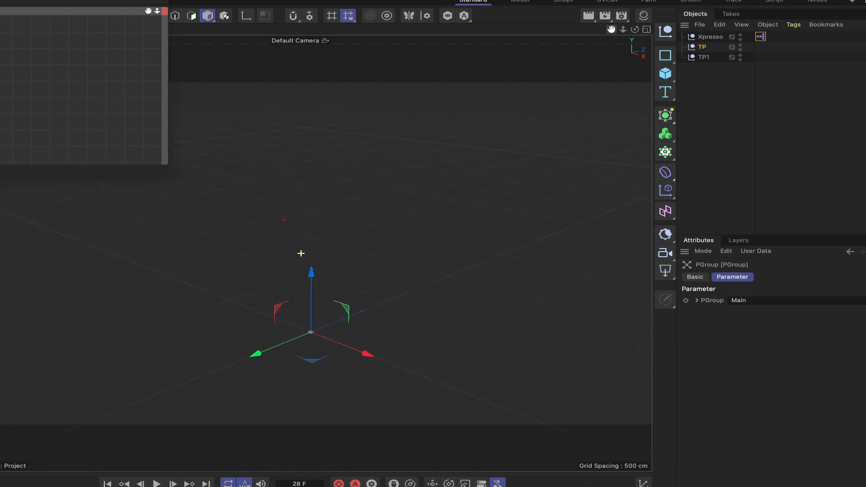
pyautogui.moveTo(612, 30); pyautogui.dragTo(599, 30, button='right')
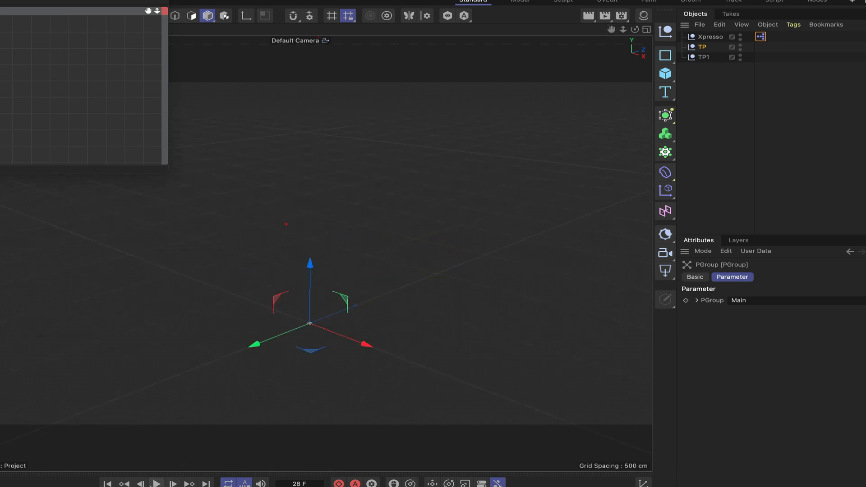
pyautogui.click(156, 483)
pyautogui.click(156, 484)
pyautogui.moveTo(611, 29); pyautogui.dragTo(614, 80)
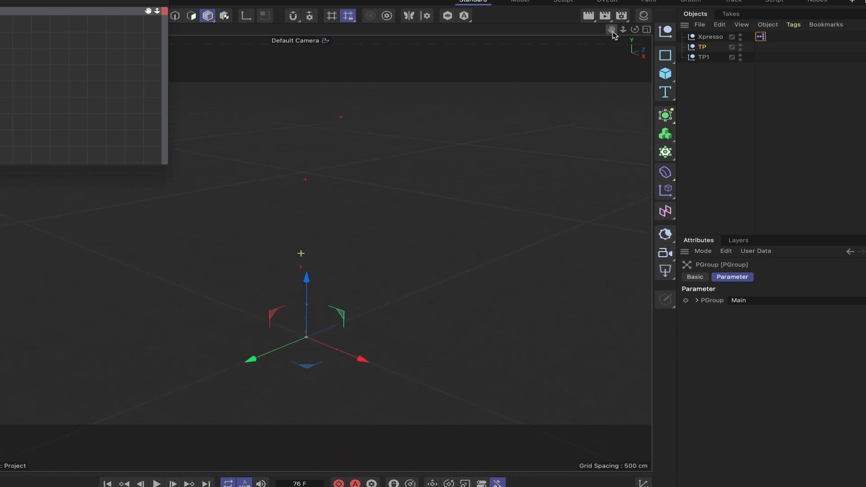
pyautogui.click(107, 484)
pyautogui.moveTo(635, 30); pyautogui.dragTo(635, 59)
# Step: Bring the node graph back into view and nudge the PGroup node level with PStorm's output
pyautogui.moveTo(140, 1); pyautogui.dragTo(518, 0)
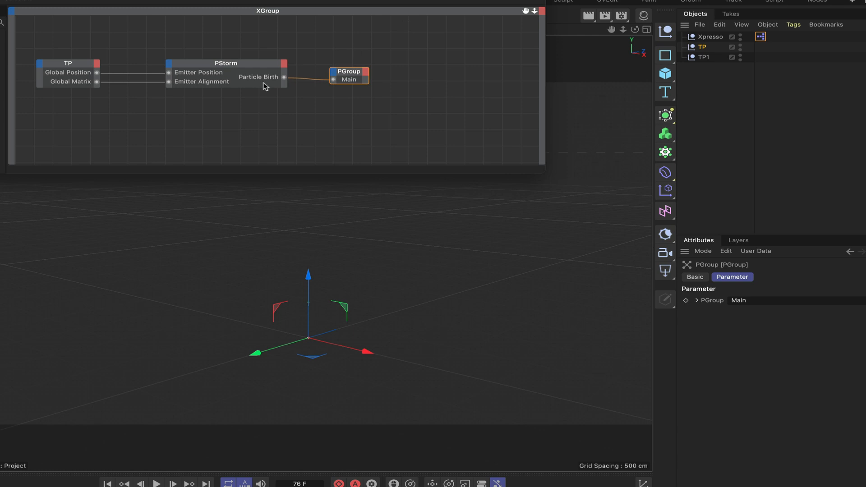
pyautogui.moveTo(526, 14); pyautogui.dragTo(572, 0)
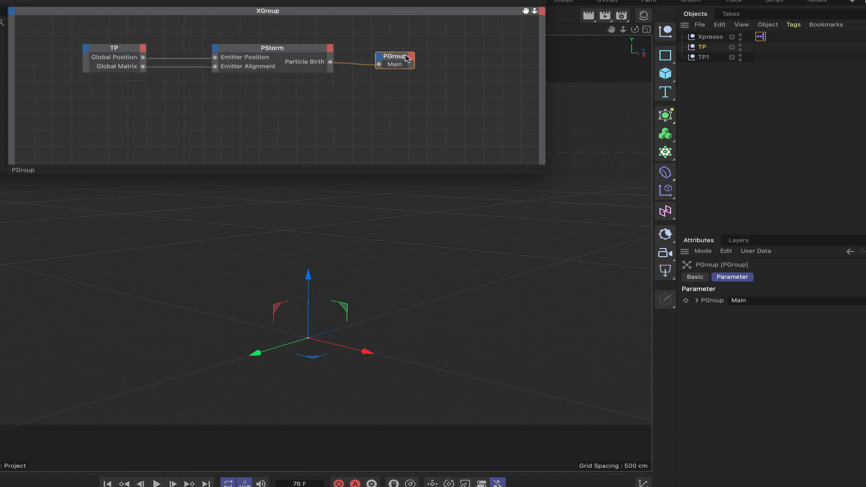
pyautogui.moveTo(397, 57); pyautogui.dragTo(400, 53)
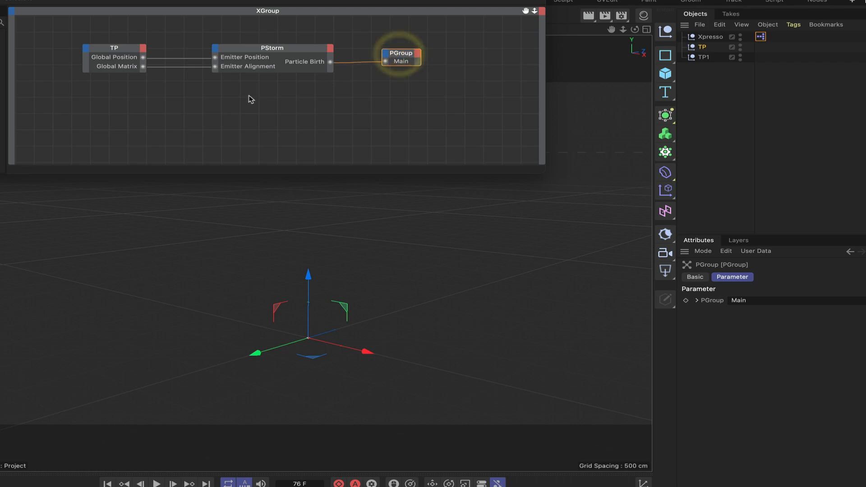
# Step: Add a Thinking Particles P Pass node and place it below the TP node in the graph
pyautogui.rightClick(47, 110)
pyautogui.moveTo(68, 115)
pyautogui.moveTo(169, 119)
pyautogui.moveTo(224, 120)
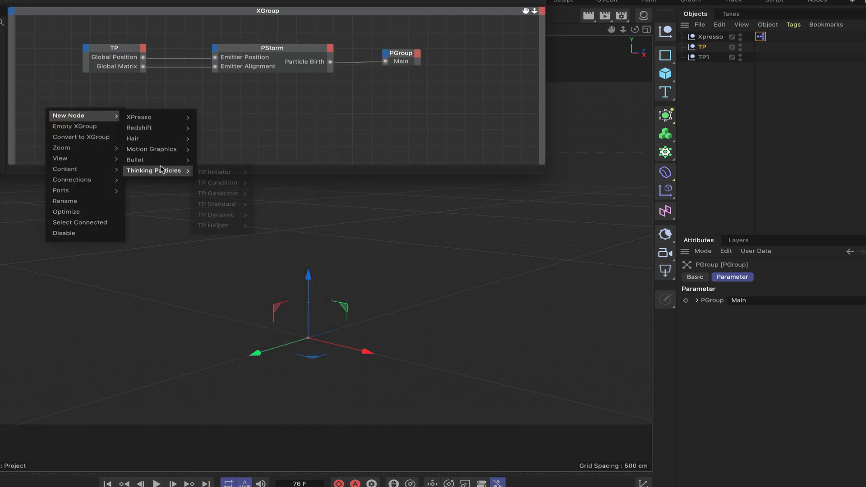
pyautogui.moveTo(181, 170)
pyautogui.moveTo(212, 174)
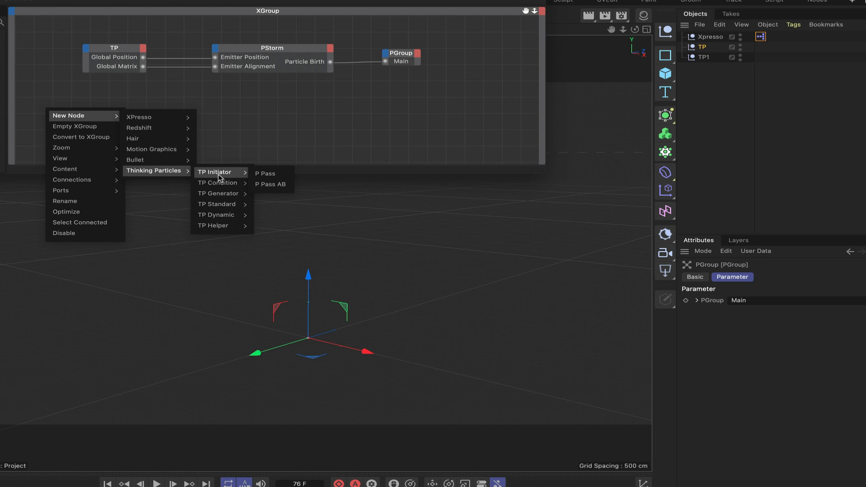
pyautogui.click(266, 174)
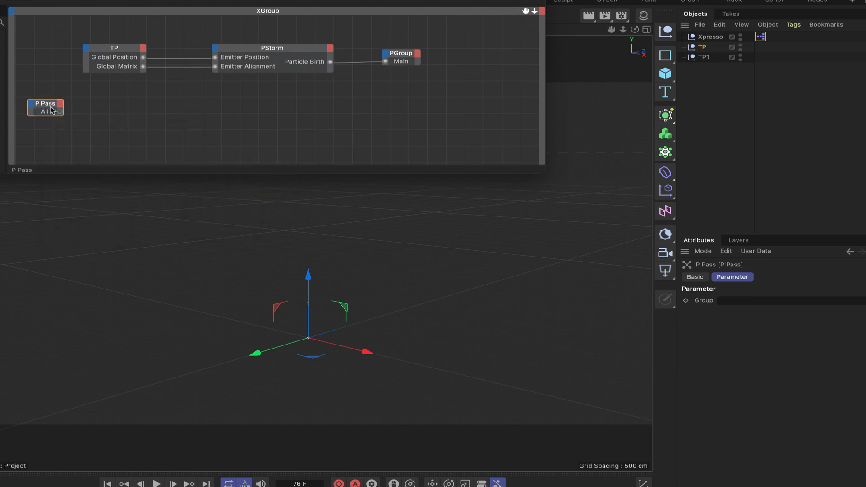
pyautogui.moveTo(56, 108); pyautogui.dragTo(94, 115)
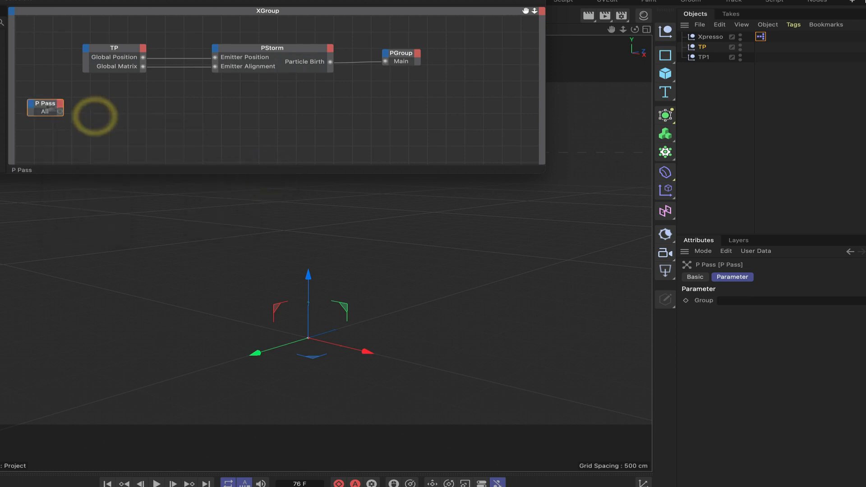
pyautogui.moveTo(40, 104); pyautogui.dragTo(91, 111)
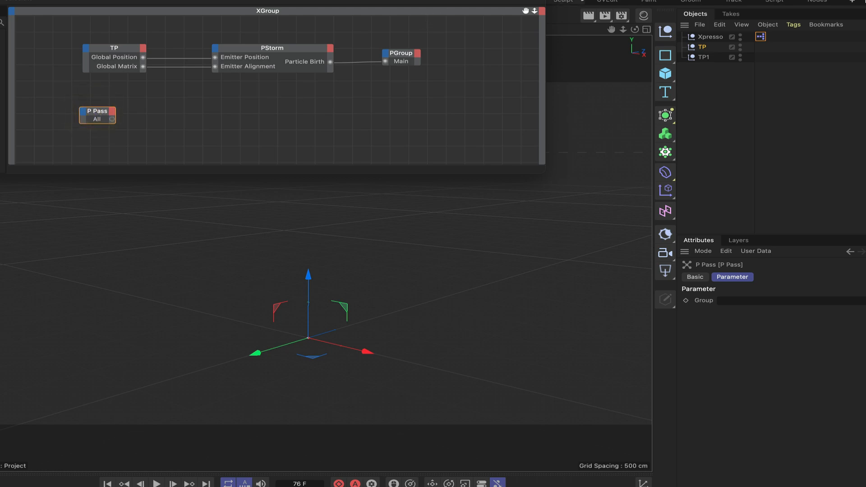
# Step: Set the P Pass node's group to Main from the Thinking Particles settings and shift the node slightly down
pyautogui.click(549, 0)
pyautogui.moveTo(588, 98)
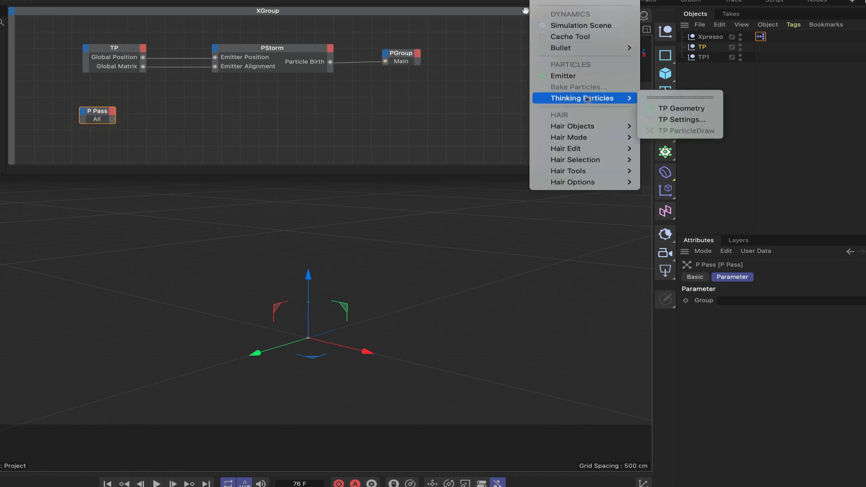
pyautogui.click(679, 121)
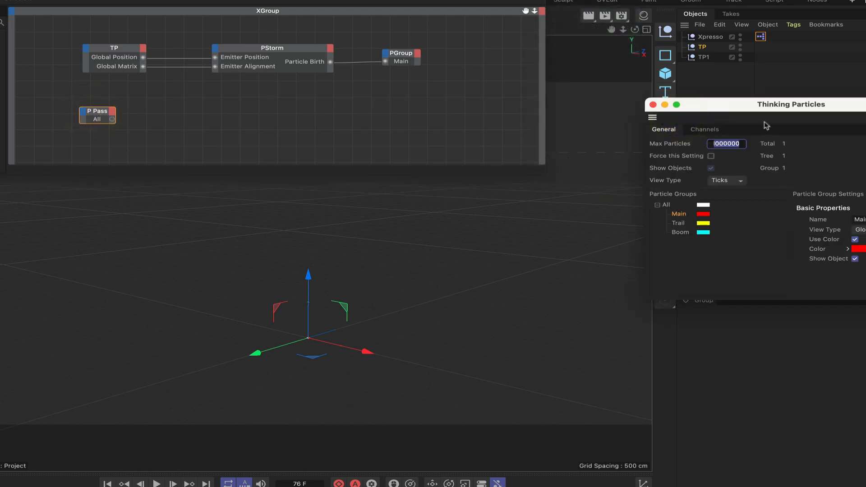
pyautogui.moveTo(774, 119); pyautogui.dragTo(752, 25)
pyautogui.moveTo(660, 127); pyautogui.dragTo(747, 304)
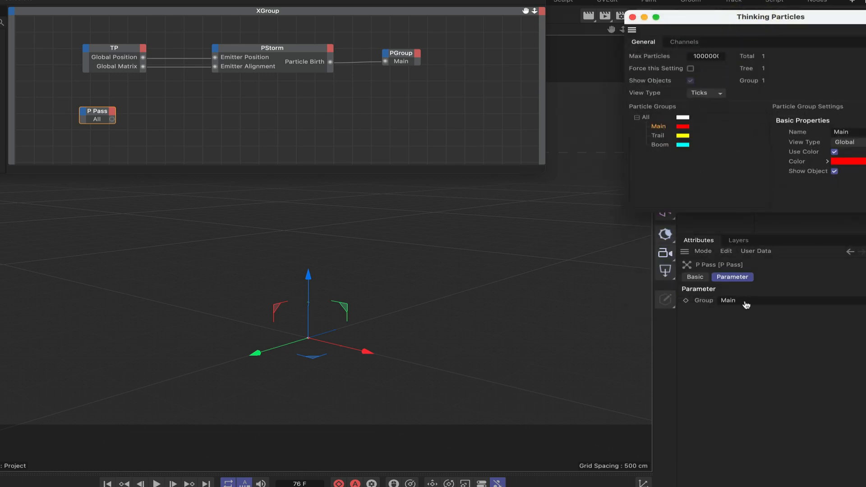
pyautogui.click(633, 17)
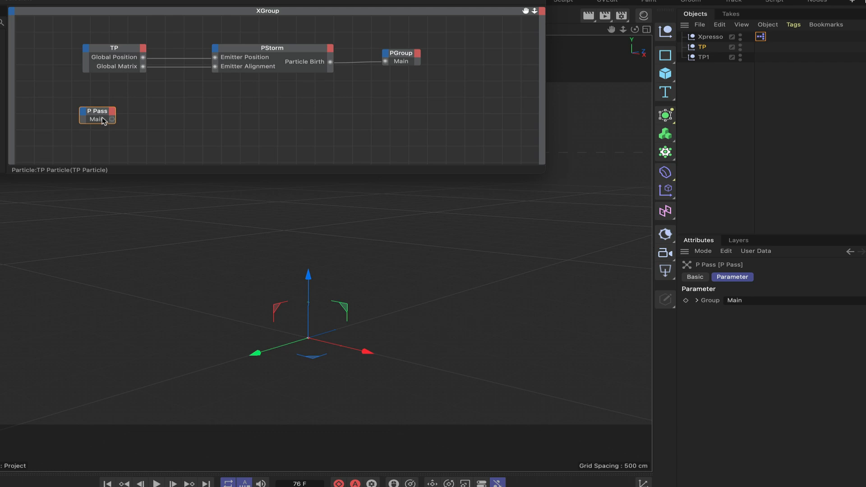
pyautogui.moveTo(105, 113); pyautogui.dragTo(96, 120)
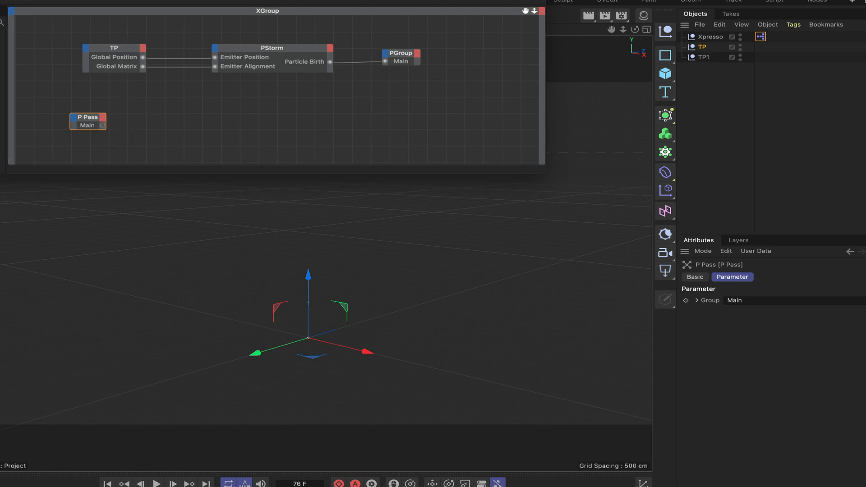
# Step: Create a null object at the end of the object list and name it Gravity
pyautogui.moveTo(506, 1); pyautogui.dragTo(323, 0)
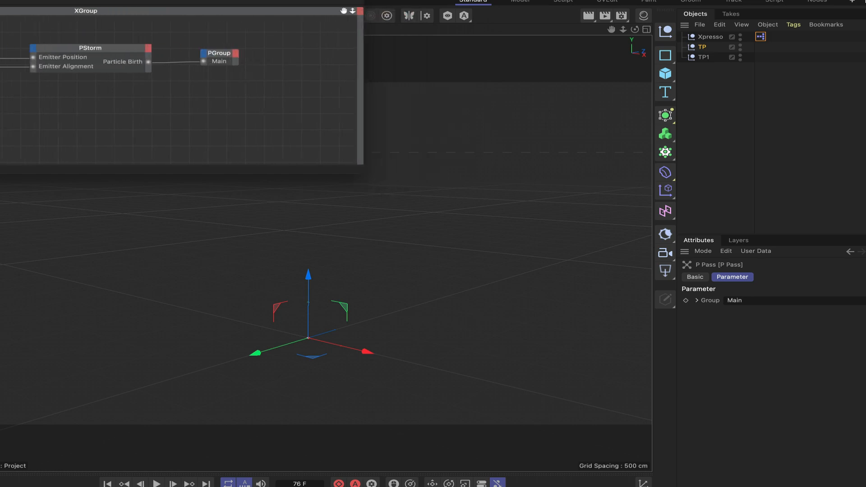
pyautogui.click(668, 32)
pyautogui.moveTo(704, 35); pyautogui.dragTo(701, 78)
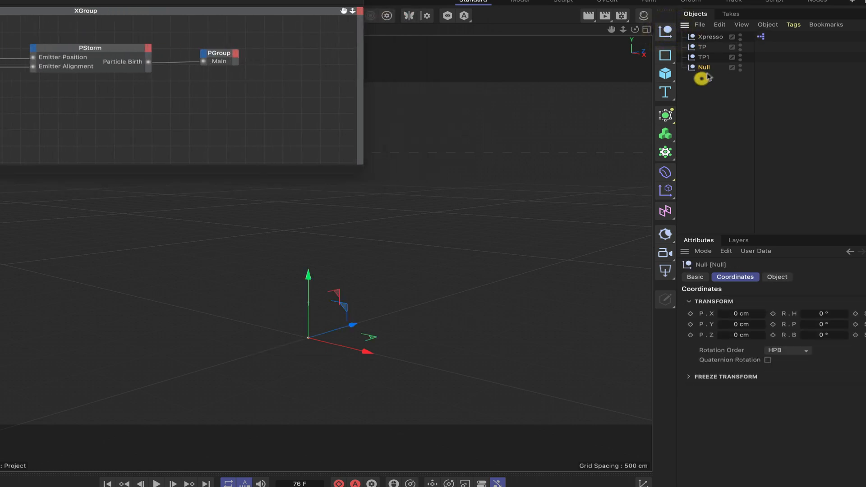
pyautogui.doubleClick(704, 68)
pyautogui.write('Gr')
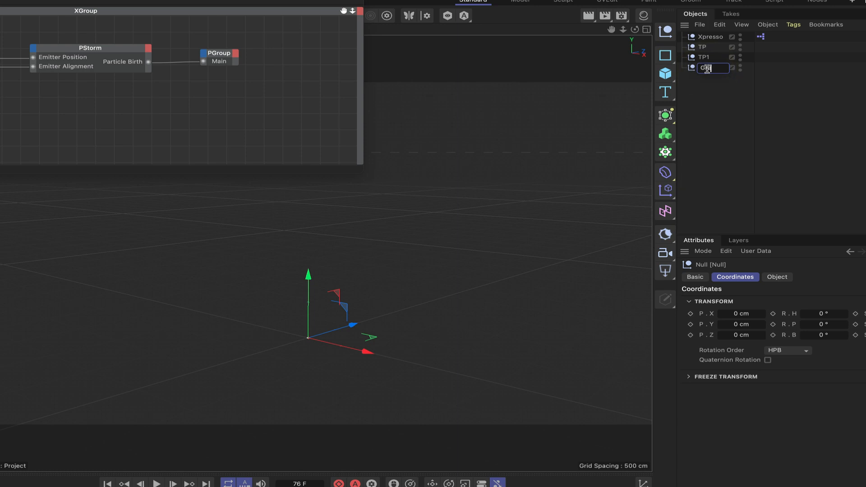
pyautogui.write('avity')
pyautogui.press('Return')
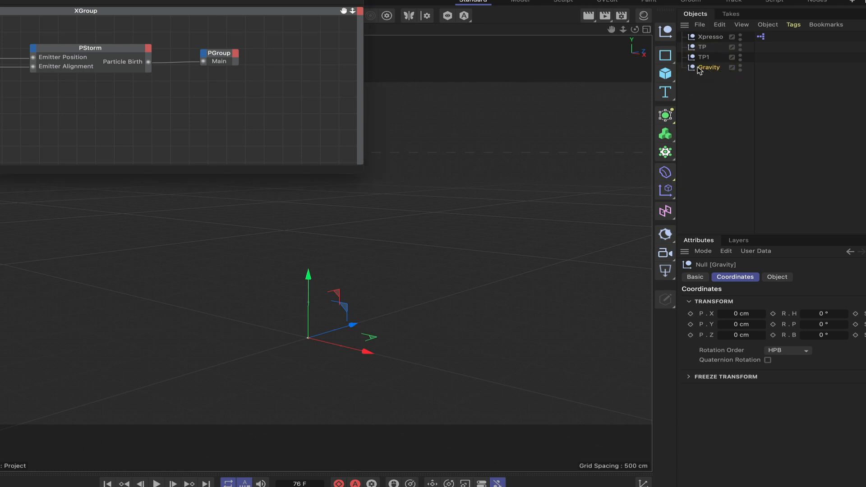
pyautogui.click(710, 69)
# Step: Add a Thinking Particles PGravity node beside P Pass and assign the Gravity null as its object
pyautogui.moveTo(135, 2); pyautogui.dragTo(275, 1)
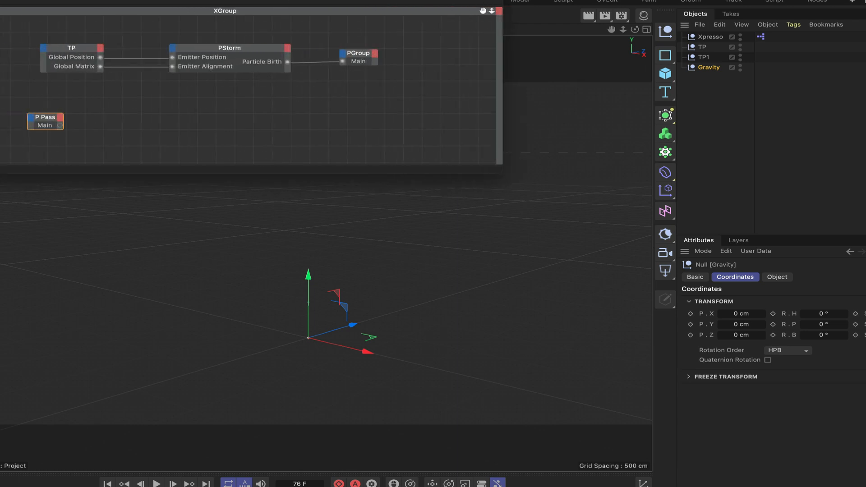
pyautogui.rightClick(93, 108)
pyautogui.moveTo(126, 113)
pyautogui.moveTo(206, 118)
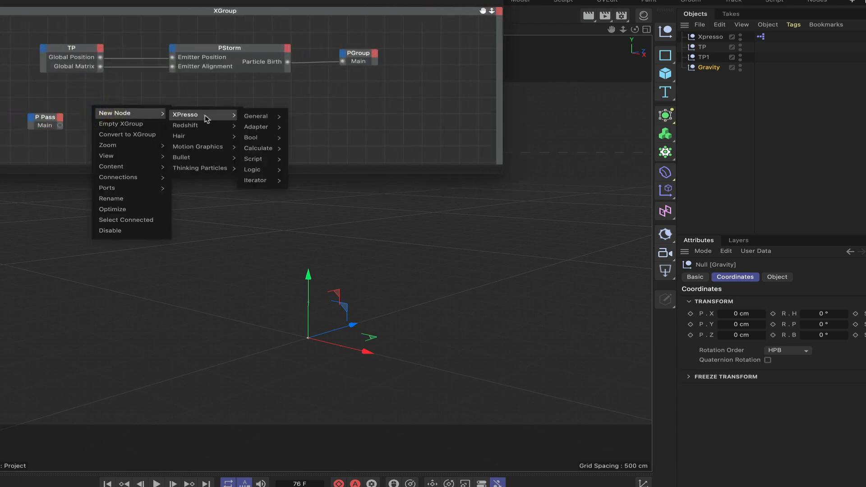
pyautogui.moveTo(197, 169)
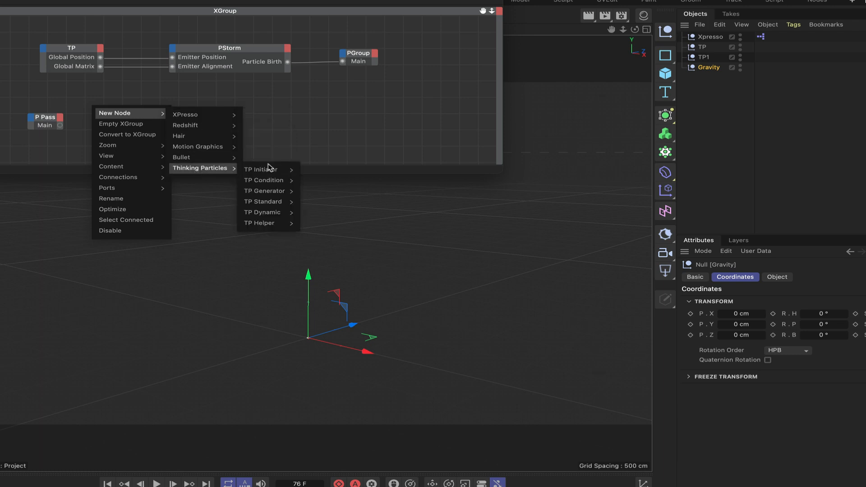
pyautogui.moveTo(267, 170)
pyautogui.moveTo(271, 213)
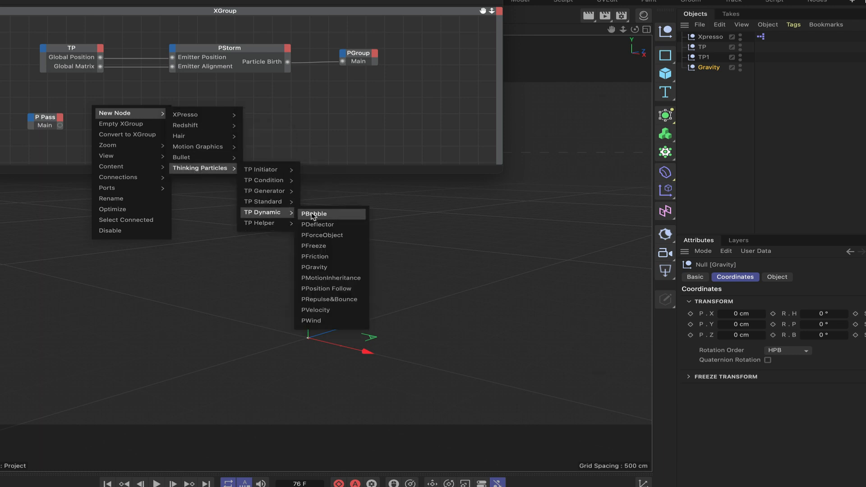
pyautogui.click(315, 269)
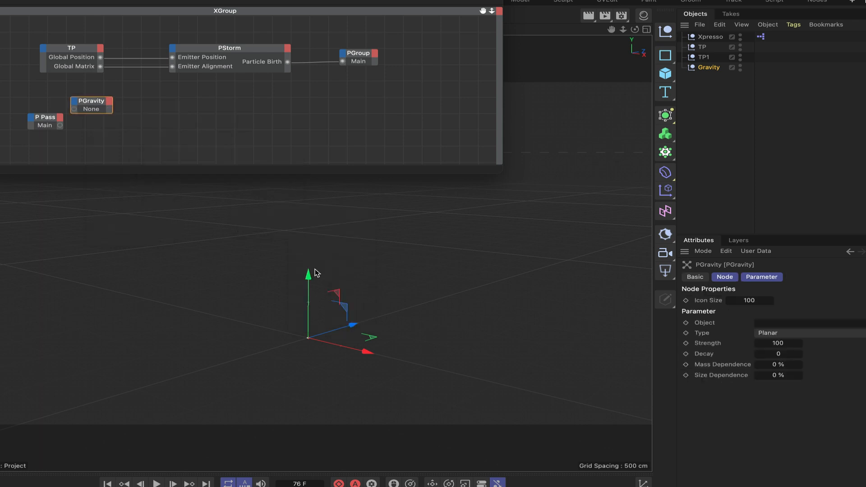
pyautogui.moveTo(95, 106); pyautogui.dragTo(118, 106)
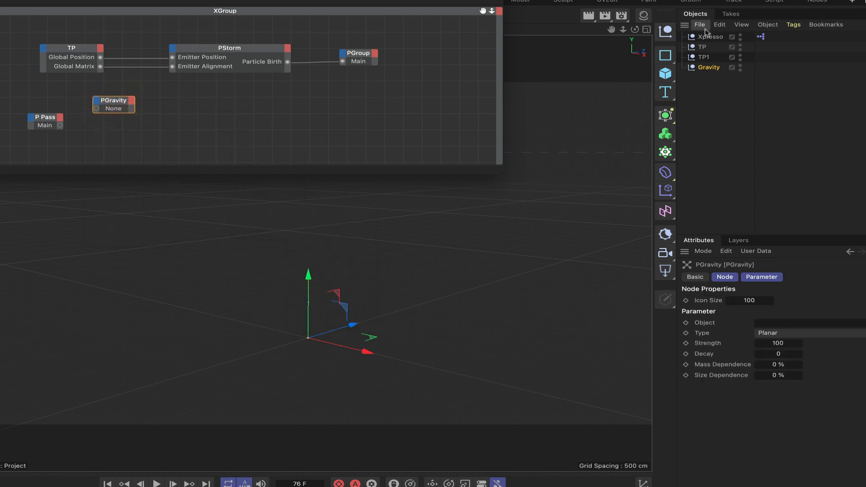
pyautogui.moveTo(708, 67); pyautogui.dragTo(791, 324)
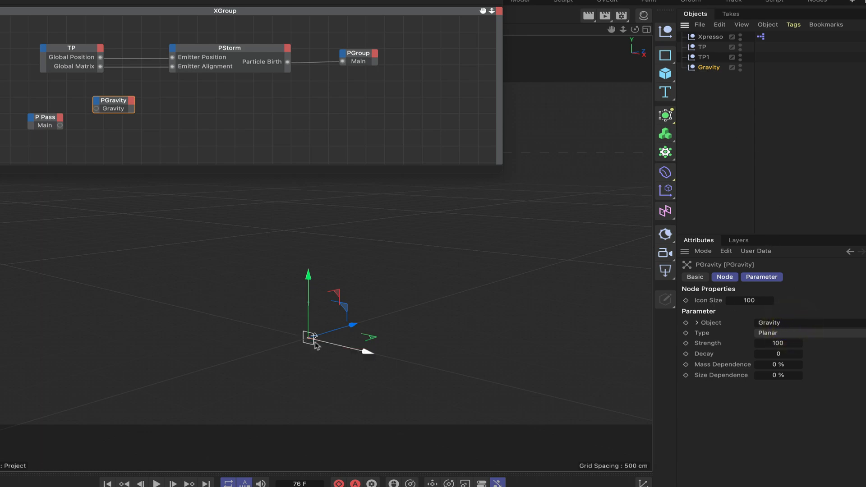
# Step: Set the Gravity null's pitch rotation to -90° so the gravity direction points downward
pyautogui.moveTo(611, 27); pyautogui.dragTo(611, 27, button='right')
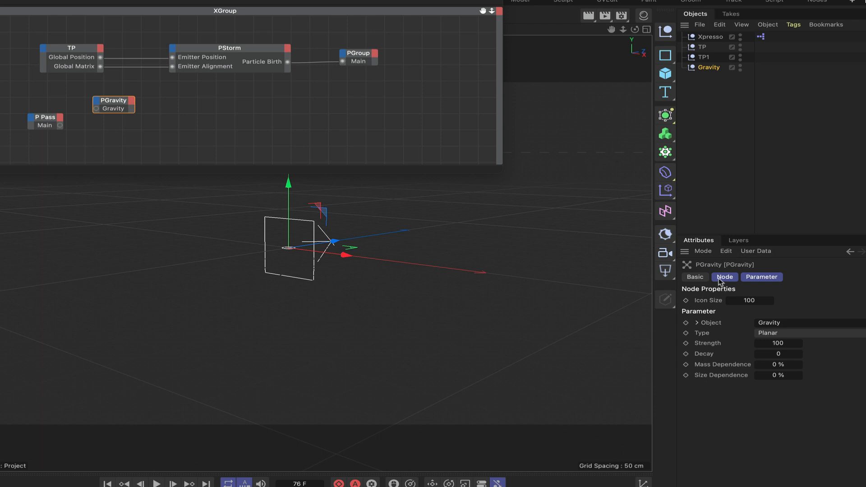
pyautogui.click(707, 65)
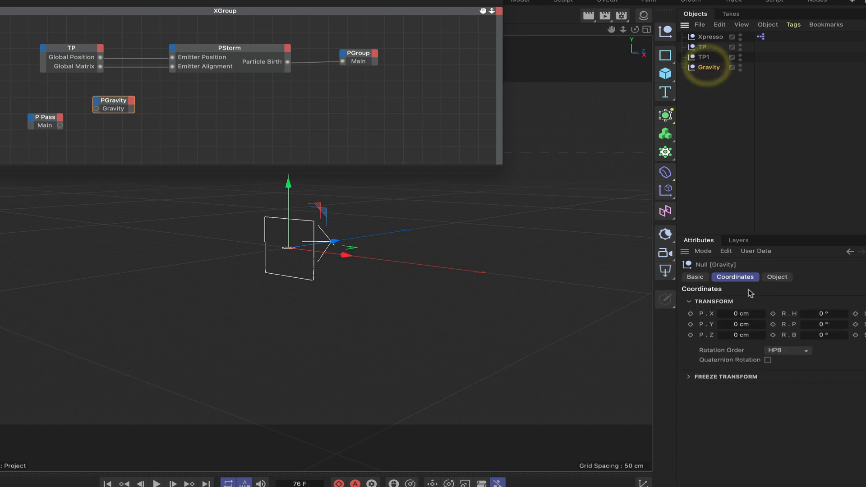
pyautogui.doubleClick(821, 324)
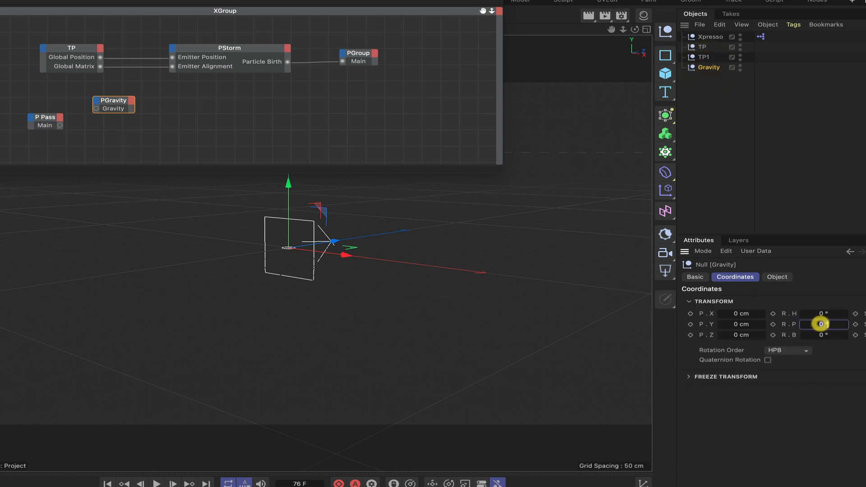
pyautogui.write('-90')
pyautogui.press('Return')
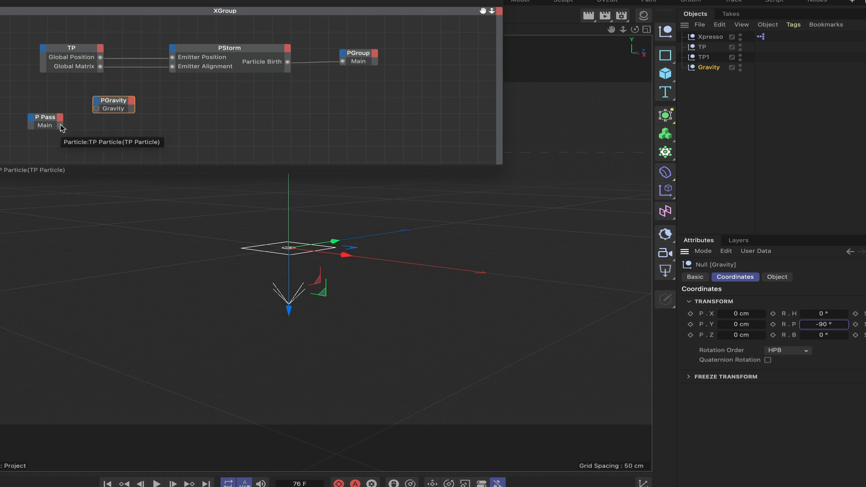
# Step: Connect P Pass's particle output to the PGravity node's input and move the node graph clear of the viewport
pyautogui.moveTo(61, 125)
pyautogui.mouseDown()
pyautogui.moveTo(92, 113)
pyautogui.moveTo(46, 120)
pyautogui.mouseUp()
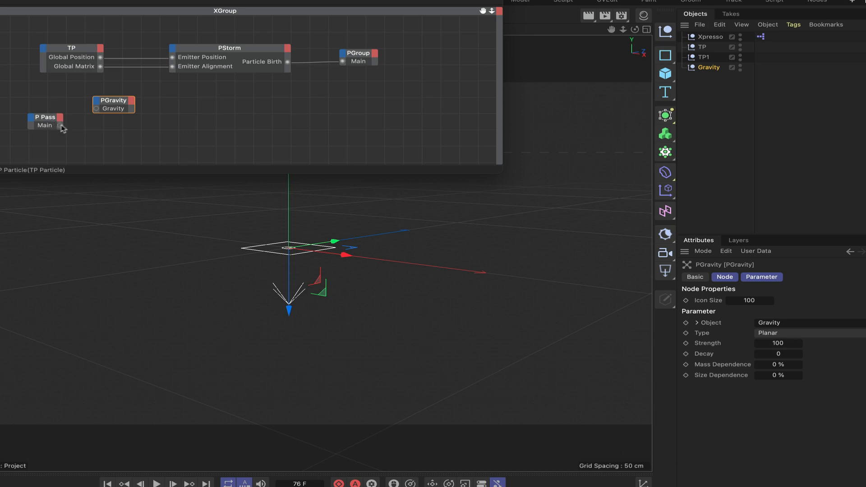
pyautogui.moveTo(61, 125); pyautogui.dragTo(121, 97)
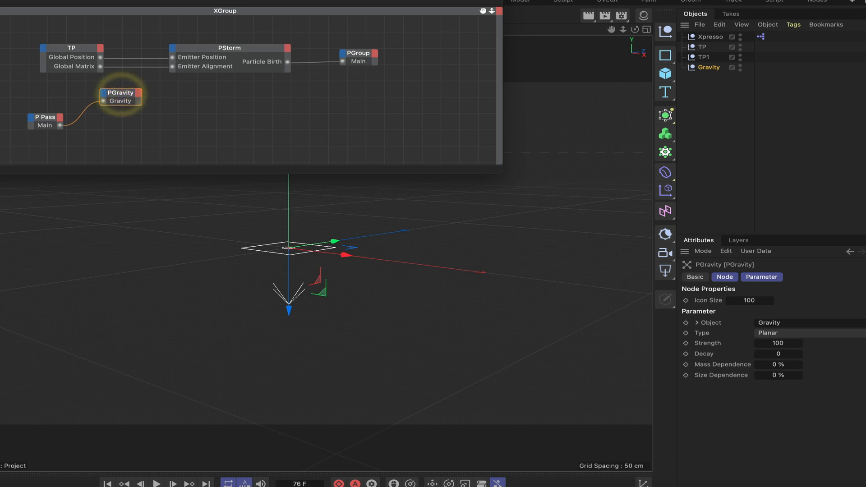
pyautogui.moveTo(451, 1); pyautogui.dragTo(46, 163)
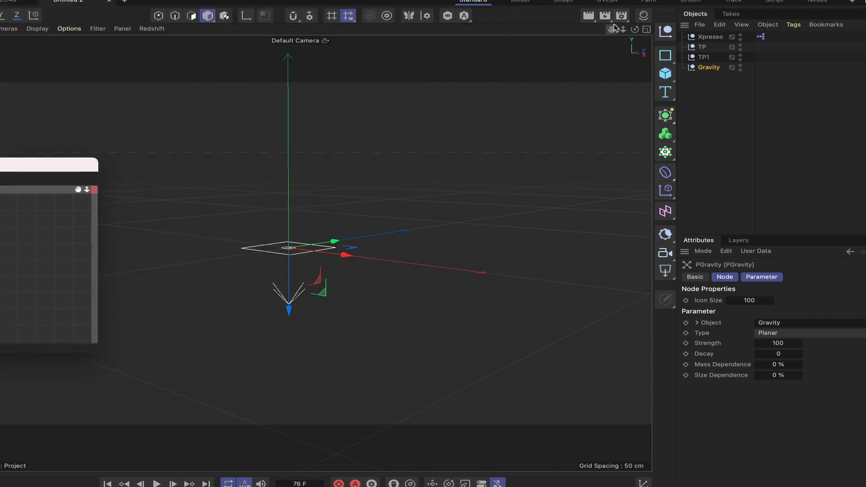
# Step: Play the animation from a wider view and examine how gravity affects the particles' upward path
pyautogui.moveTo(610, 33); pyautogui.dragTo(434, 254, button='right')
pyautogui.moveTo(610, 34); pyautogui.dragTo(433, 251)
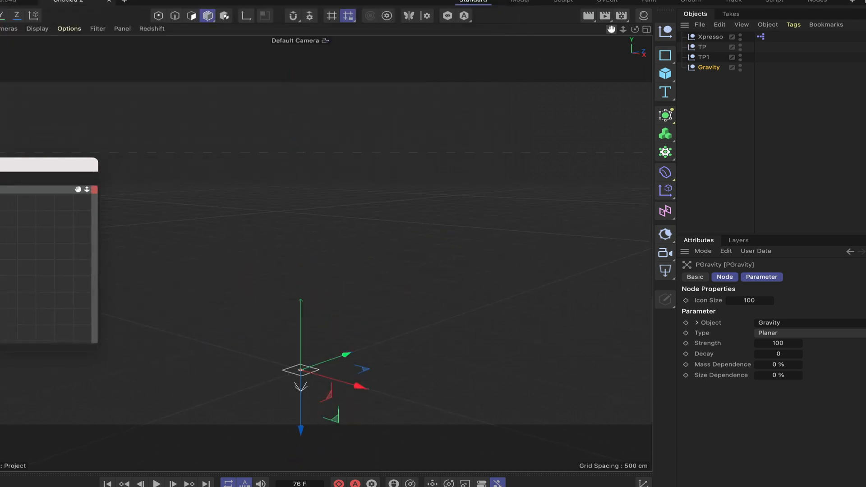
pyautogui.moveTo(610, 34); pyautogui.dragTo(434, 252, button='right')
pyautogui.moveTo(610, 34); pyautogui.dragTo(429, 252)
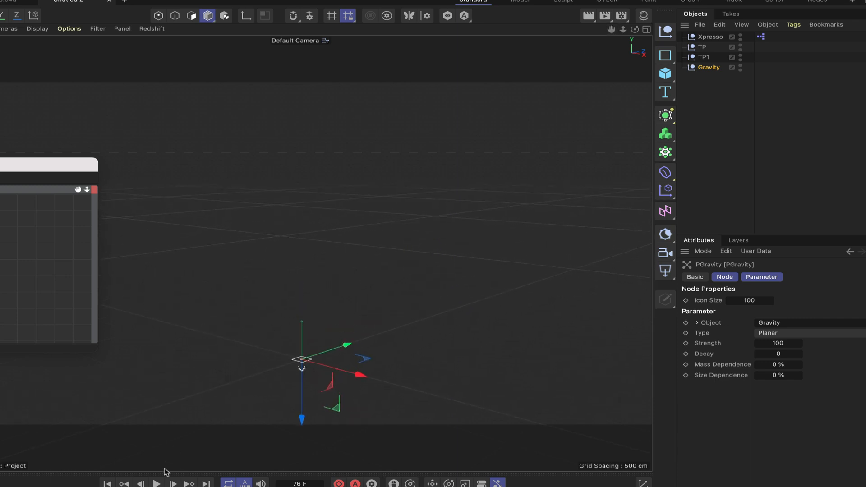
pyautogui.click(156, 484)
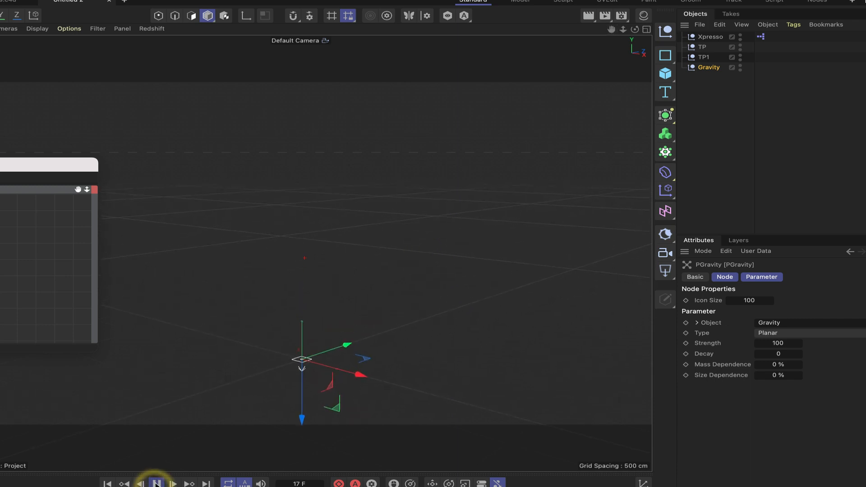
pyautogui.click(156, 483)
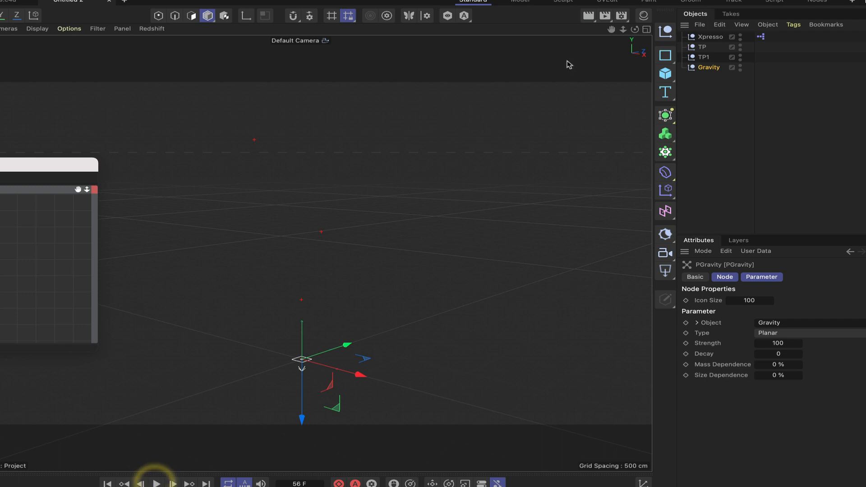
pyautogui.moveTo(612, 29); pyautogui.dragTo(294, 326)
pyautogui.scroll(-2, 434, 253)
pyautogui.moveTo(433, 253); pyautogui.dragTo(433, 273)
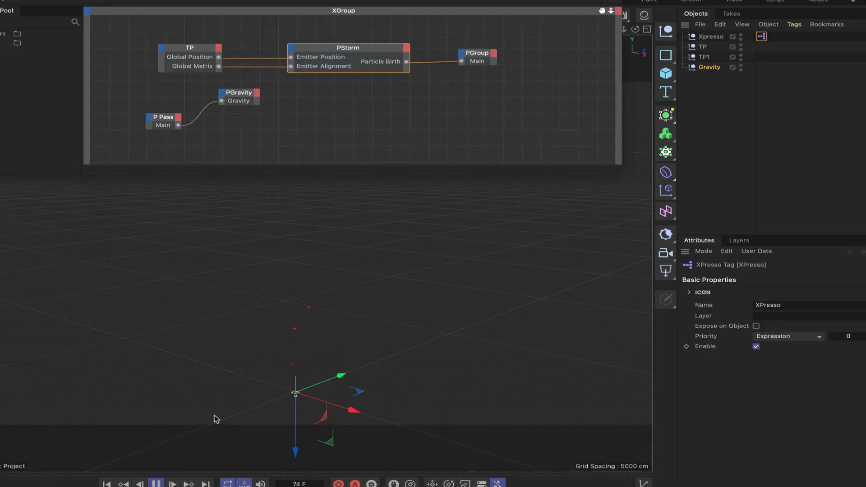
pyautogui.click(156, 485)
# Step: Set the PGravity node's strength to 600 and replay the animation from the start
pyautogui.click(234, 96)
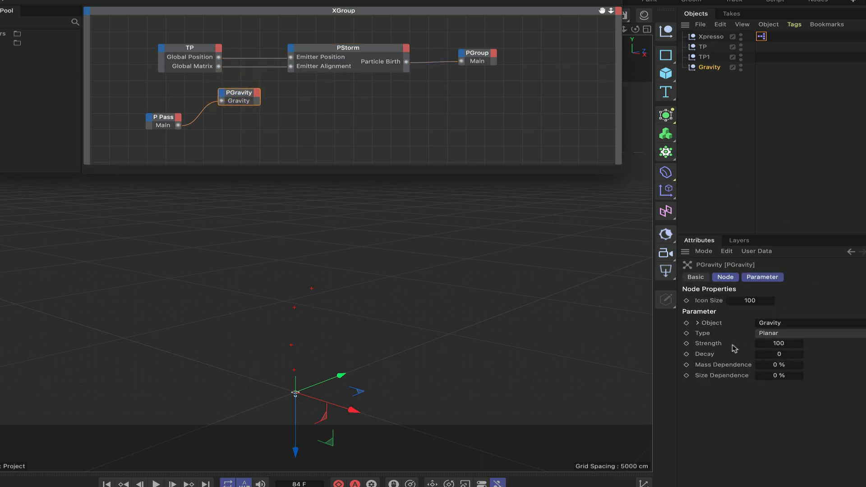
pyautogui.click(777, 344)
pyautogui.click(107, 484)
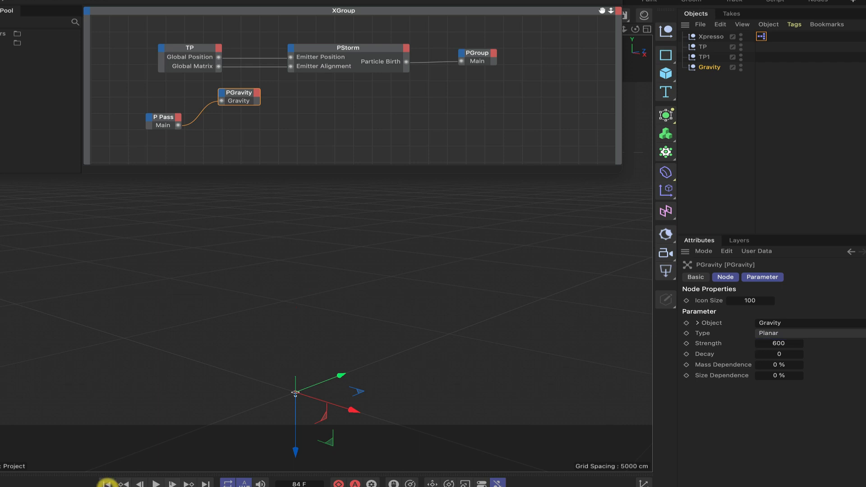
pyautogui.click(156, 484)
# Step: Enlarge the node graph and add two more PStorm nodes, stacked one above the other beyond the PGroup node
pyautogui.moveTo(616, 173); pyautogui.dragTo(691, 236)
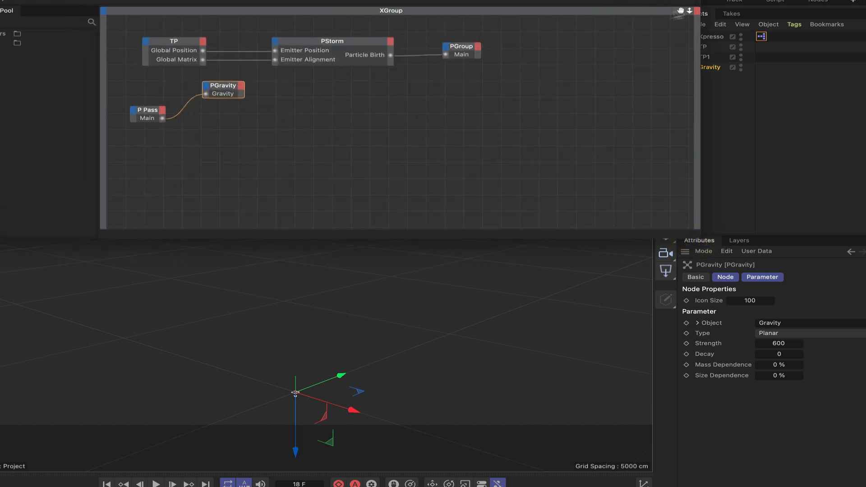
pyautogui.rightClick(328, 176)
pyautogui.click(328, 179)
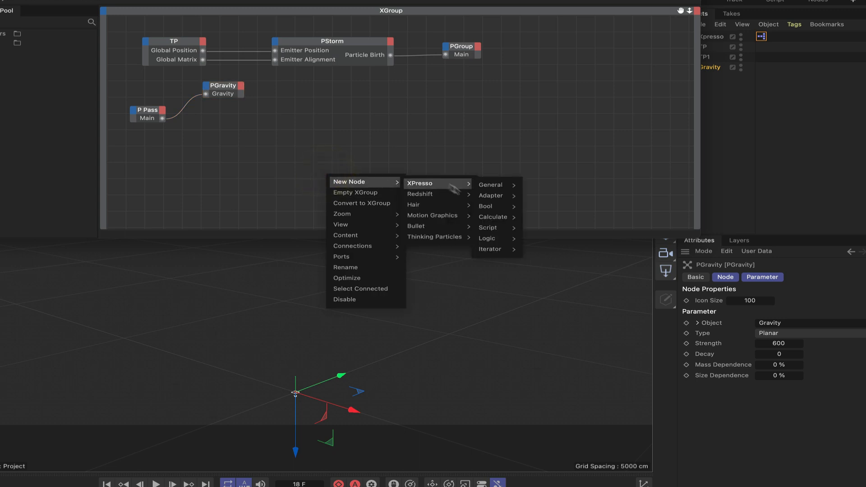
pyautogui.moveTo(456, 237)
pyautogui.moveTo(499, 260)
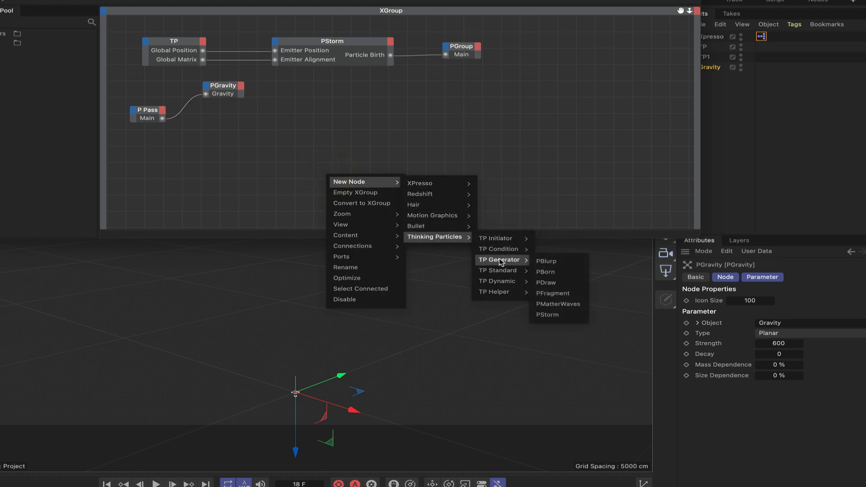
pyautogui.click(551, 316)
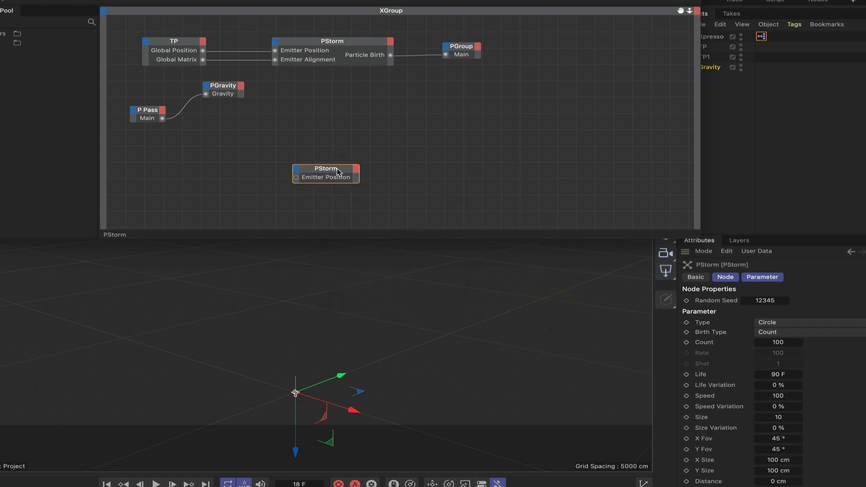
pyautogui.moveTo(341, 172); pyautogui.dragTo(568, 183)
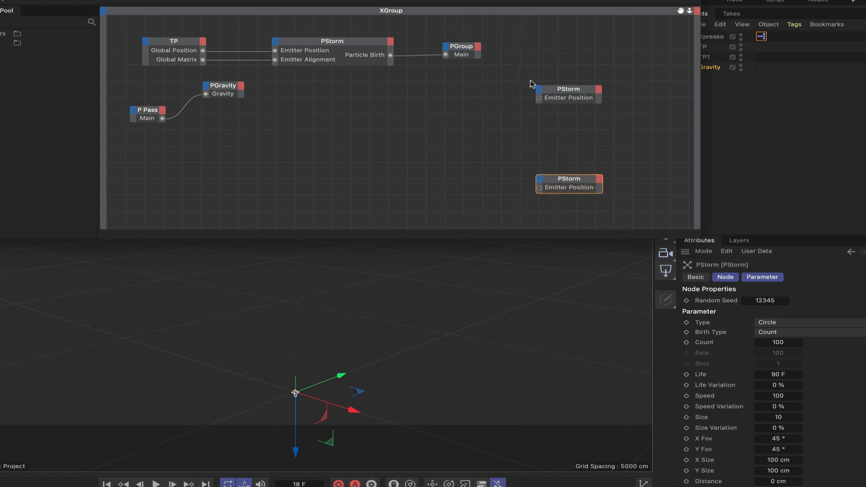
# Step: Add an Emitter Alignment input and a Particle Birth output to the upper new PStorm node and widen it to show both
pyautogui.click(565, 92)
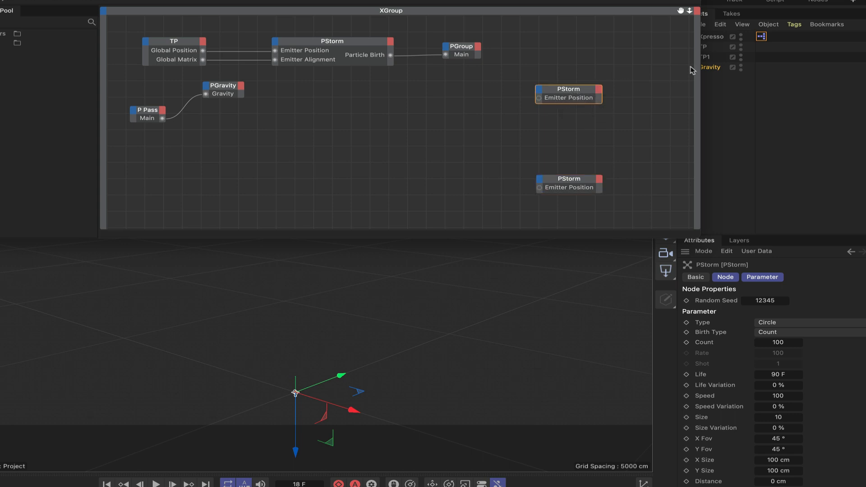
pyautogui.moveTo(677, 1); pyautogui.dragTo(571, 1)
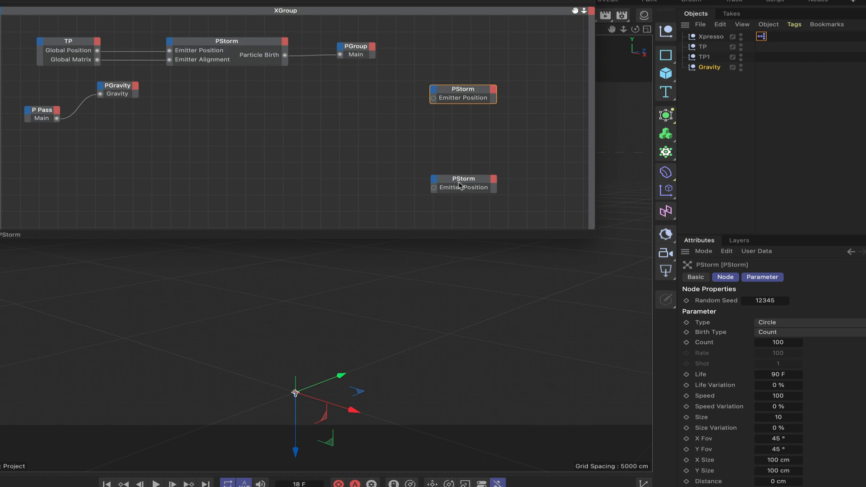
pyautogui.click(433, 90)
pyautogui.click(453, 152)
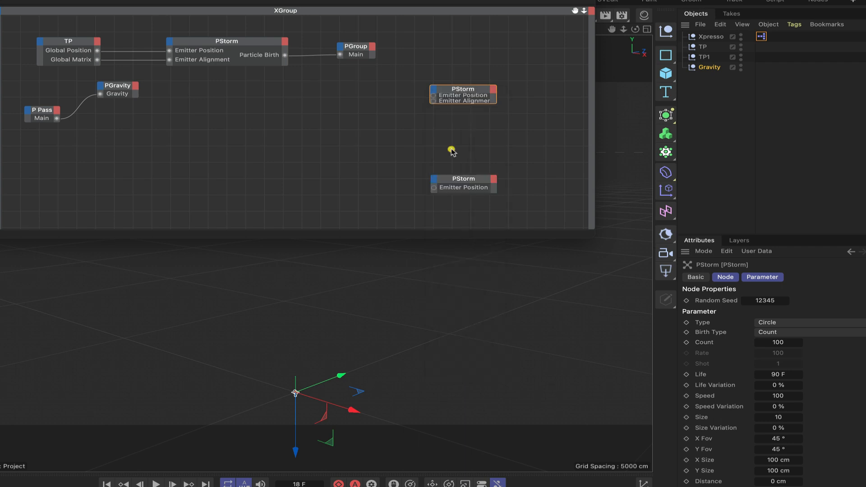
pyautogui.doubleClick(460, 91)
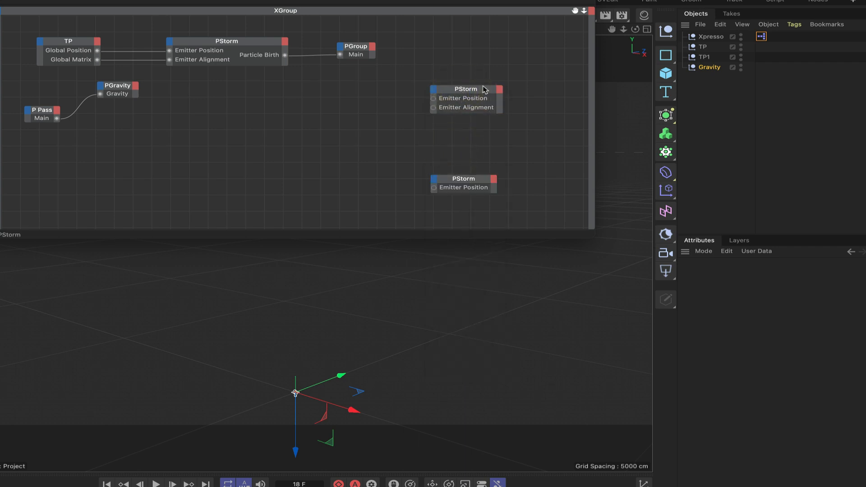
pyautogui.click(501, 91)
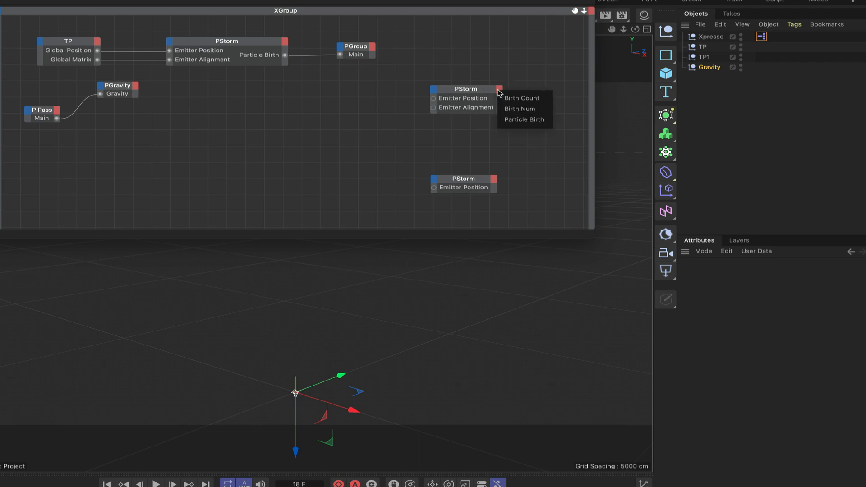
pyautogui.click(508, 118)
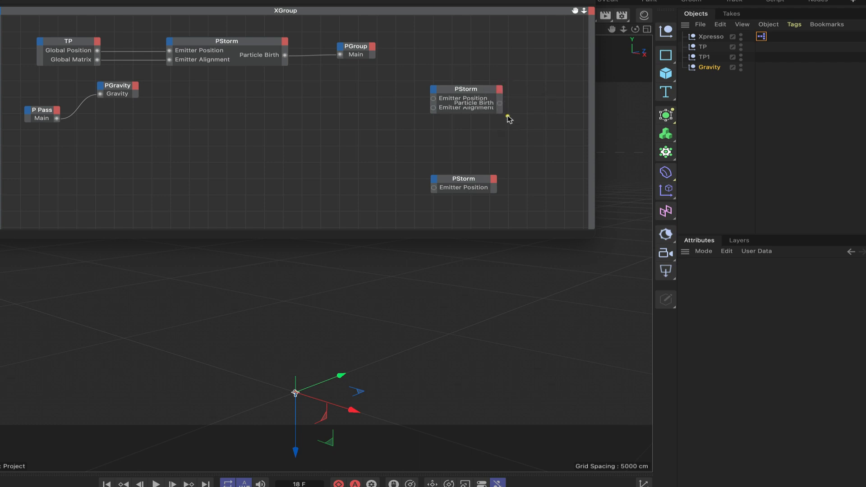
pyautogui.click(488, 91)
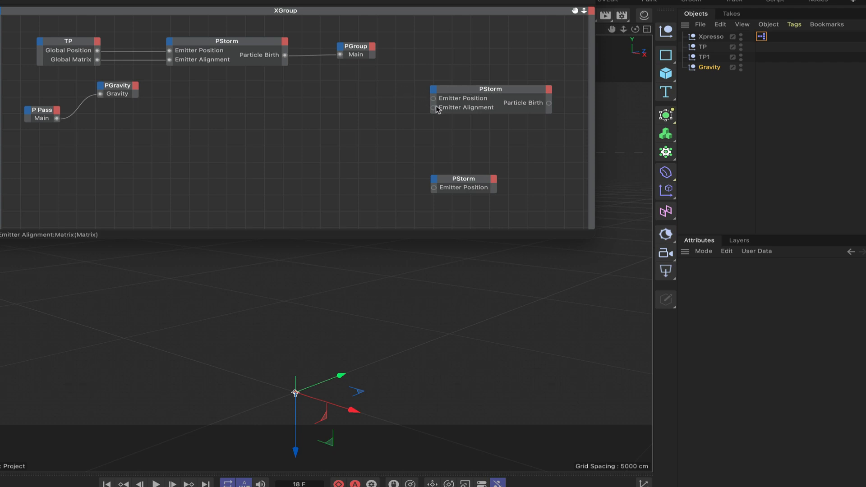
# Step: Move the node graph aside, preview the animation briefly, and set the TP1 null's R.P rotation to -90°
pyautogui.moveTo(488, 1); pyautogui.dragTo(299, 1)
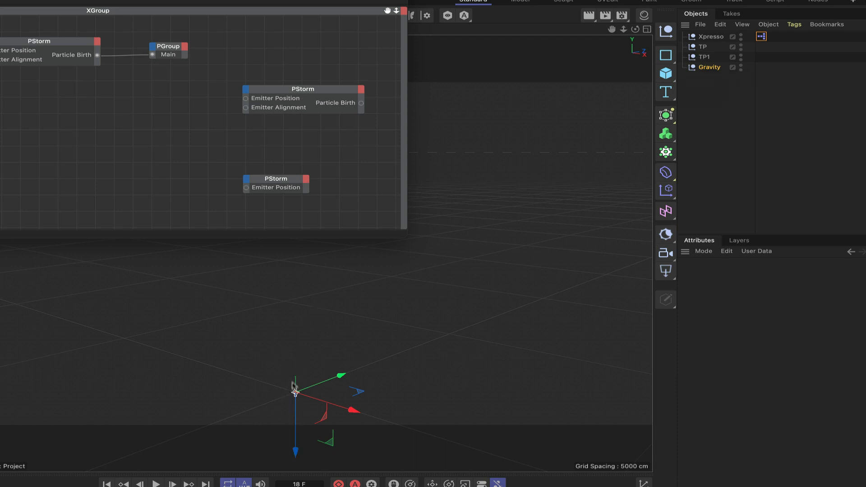
pyautogui.click(154, 485)
pyautogui.click(154, 484)
pyautogui.click(703, 58)
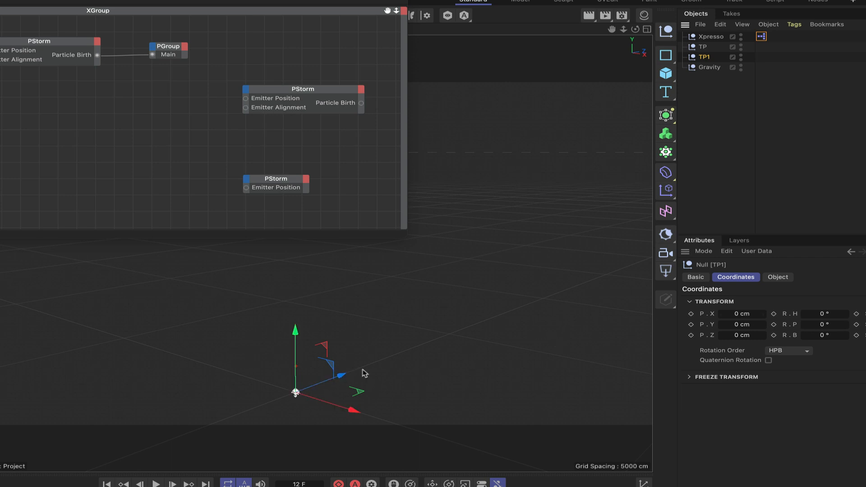
pyautogui.click(824, 326)
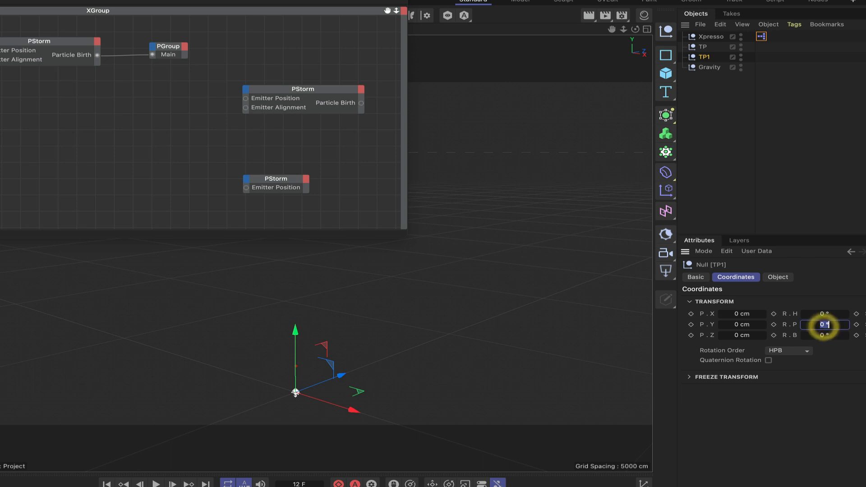
pyautogui.press('Return')
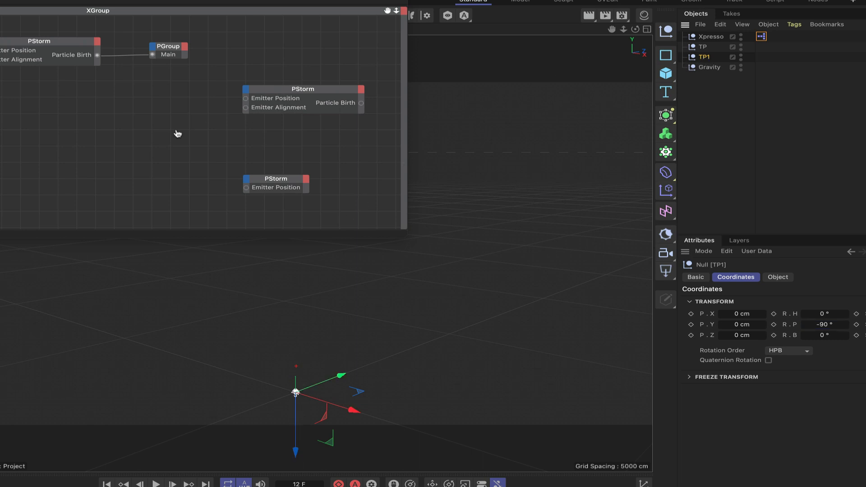
# Step: Bring TP1 into the node graph and connect its Global Matrix output to the upper new PStorm's Emitter Alignment
pyautogui.moveTo(178, 134); pyautogui.dragTo(177, 131)
pyautogui.click(193, 125)
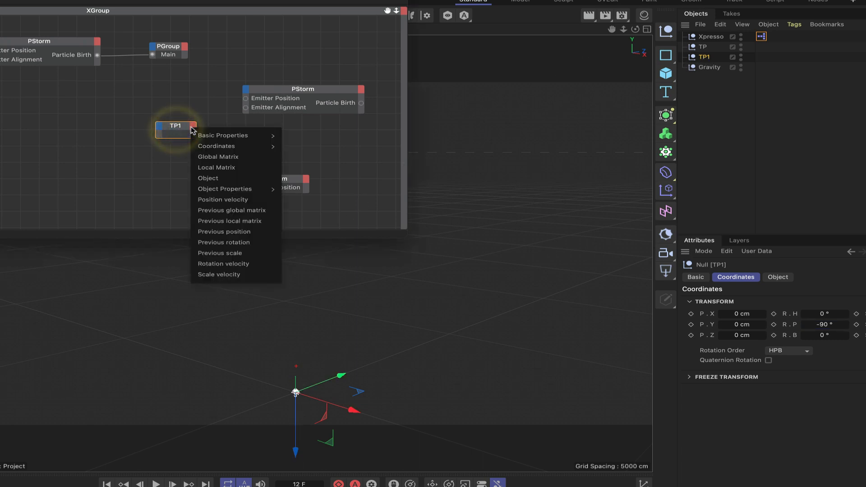
pyautogui.click(209, 157)
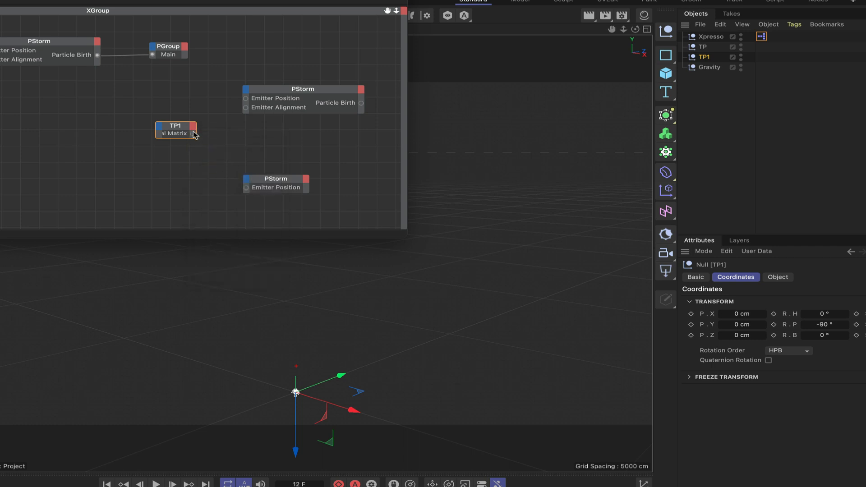
pyautogui.moveTo(193, 134); pyautogui.dragTo(245, 108)
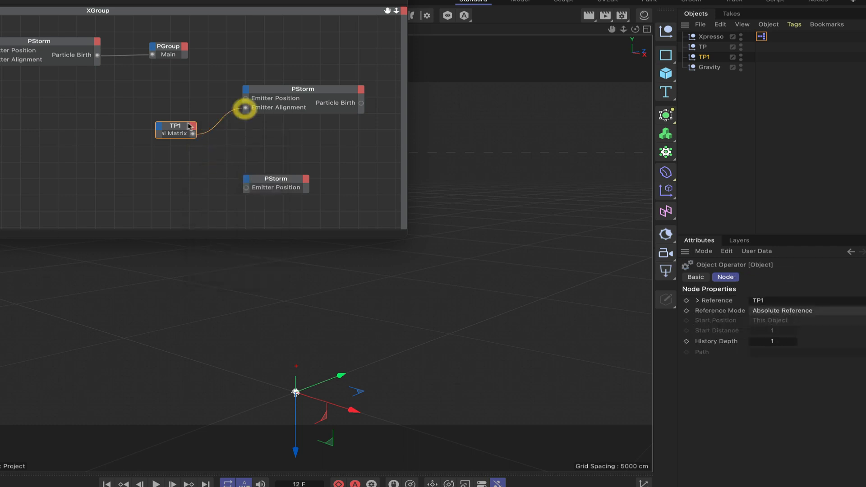
pyautogui.click(180, 128)
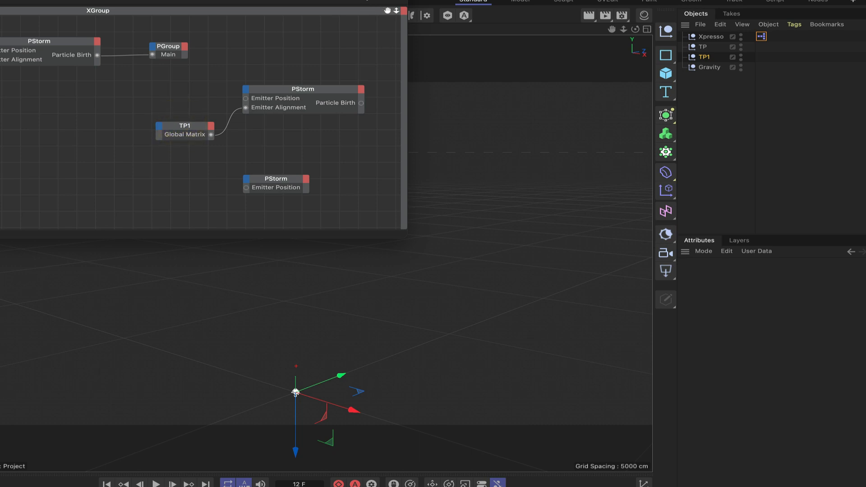
pyautogui.moveTo(364, 1); pyautogui.dragTo(617, 1)
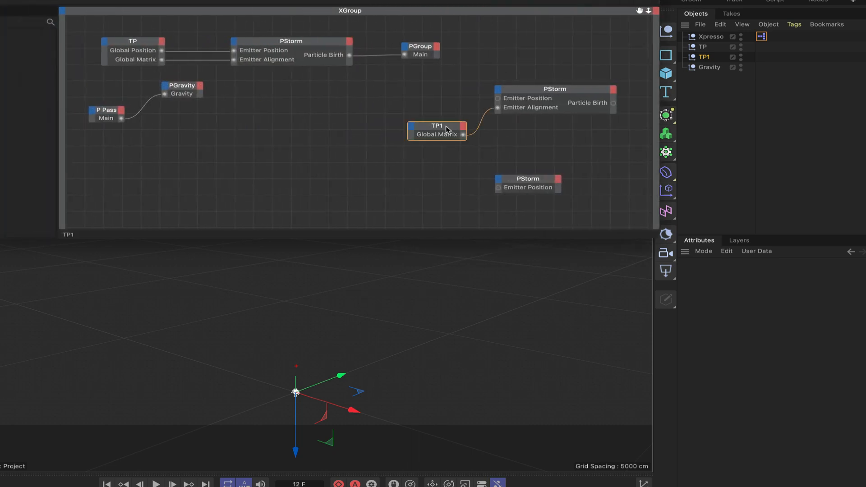
pyautogui.moveTo(447, 130); pyautogui.dragTo(456, 131)
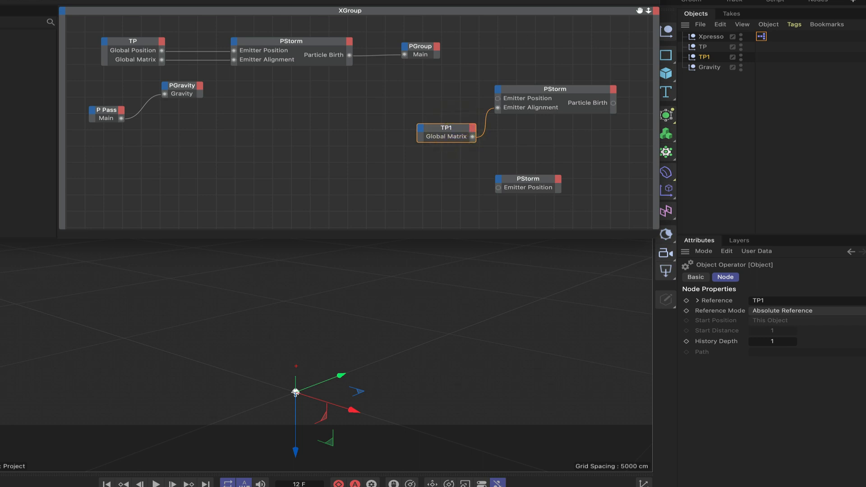
# Step: Set the count to 25, life to 20 F and life variation to 40% on the PStorm connected to TP1
pyautogui.moveTo(541, 9); pyautogui.dragTo(459, 10)
pyautogui.click(451, 89)
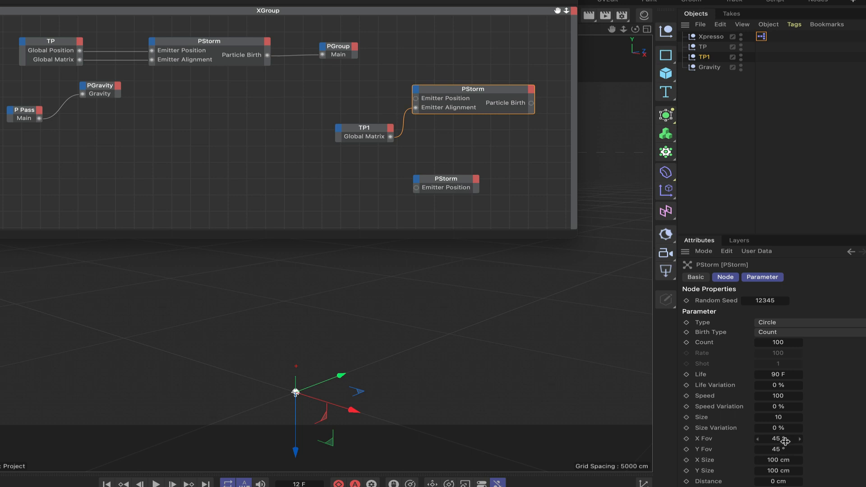
pyautogui.doubleClick(778, 342)
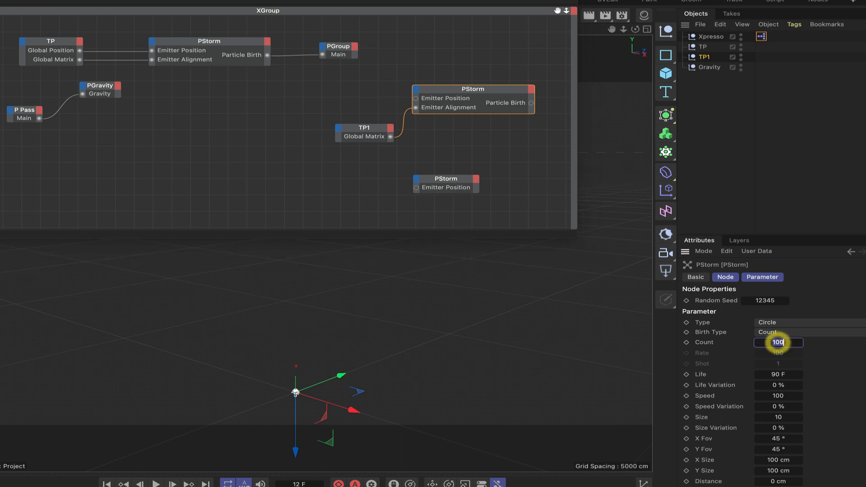
pyautogui.write('25')
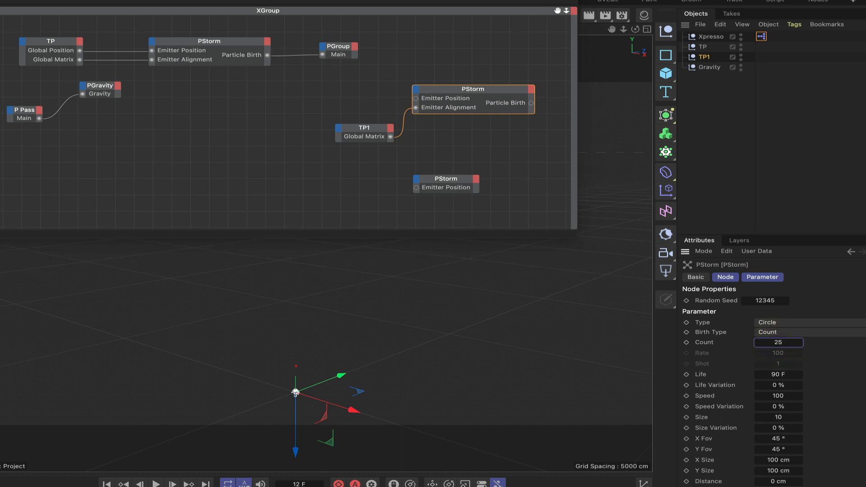
pyautogui.doubleClick(777, 375)
pyautogui.write('20')
pyautogui.doubleClick(778, 386)
# Step: Set the same PStorm's speed to 600, speed variation to 20% and size to 1
pyautogui.doubleClick(778, 398)
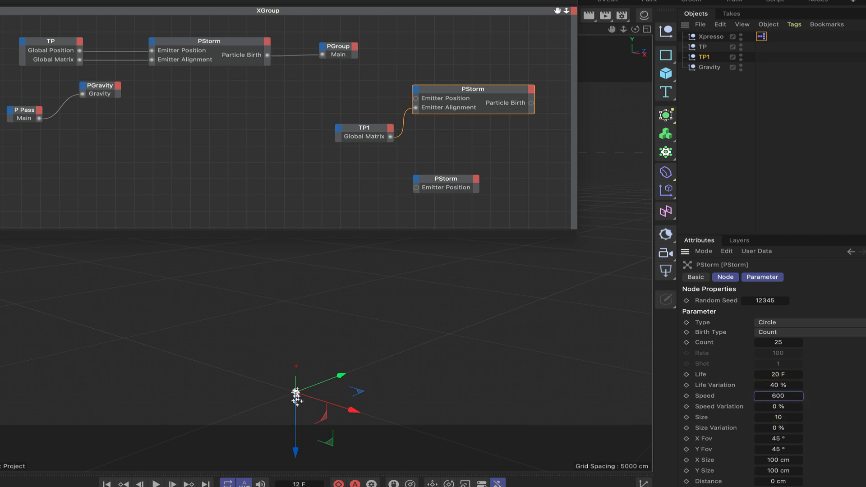
pyautogui.doubleClick(778, 407)
pyautogui.doubleClick(782, 421)
pyautogui.write('1')
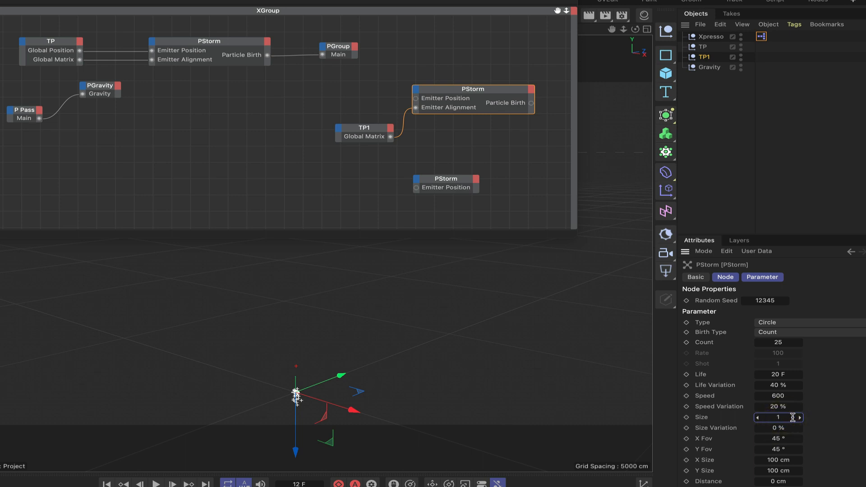
pyautogui.press('Return')
# Step: Narrow the emission angle of the TP1-driven PStorm by setting X Fov and Y Fov to 3°
pyautogui.doubleClick(778, 439)
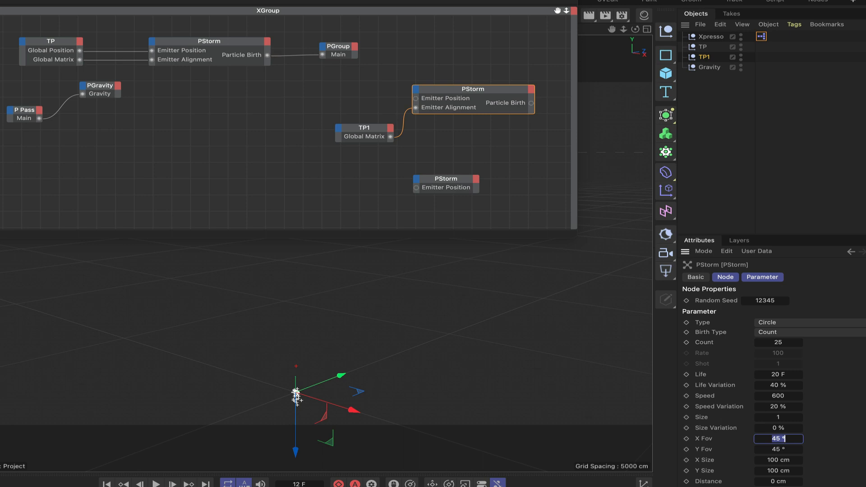
pyautogui.write('3')
pyautogui.doubleClick(779, 450)
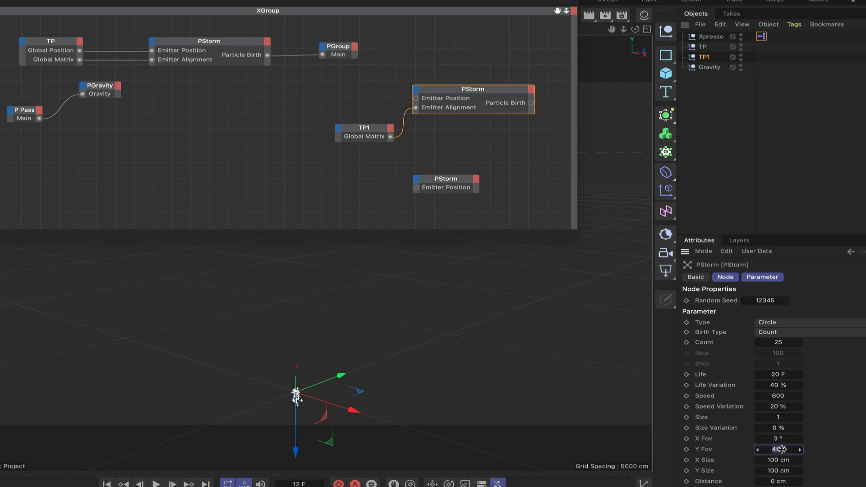
pyautogui.write('3')
pyautogui.press('Return')
# Step: Shrink the TP1-driven PStorm's emitter by setting both X Size and Y Size to 4 cm
pyautogui.click(777, 461)
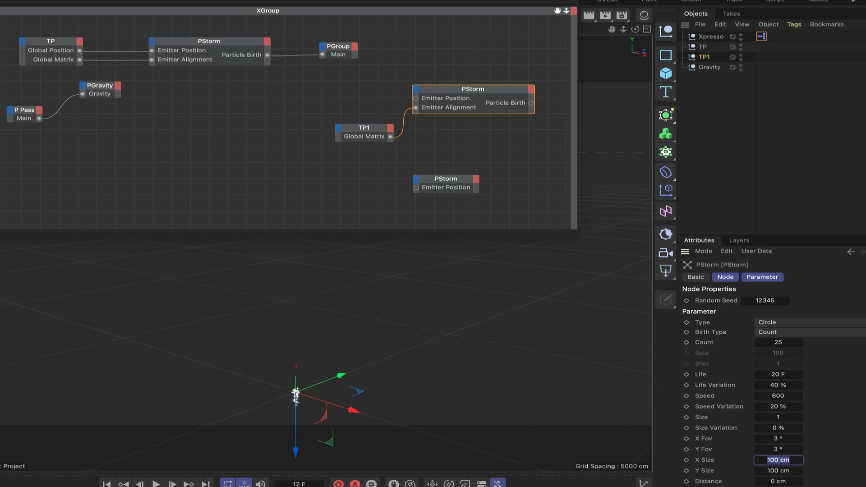
pyautogui.write('4')
pyautogui.click(779, 470)
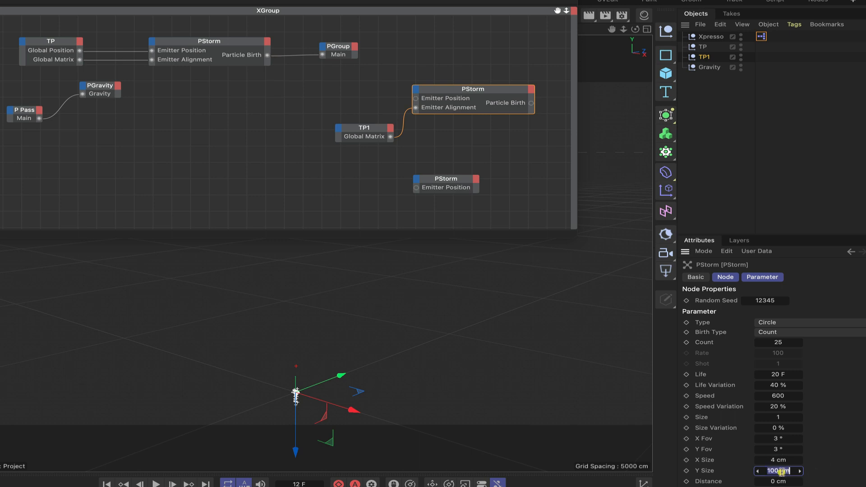
pyautogui.write('4')
pyautogui.press('Return')
pyautogui.scroll(-2, 840, 437)
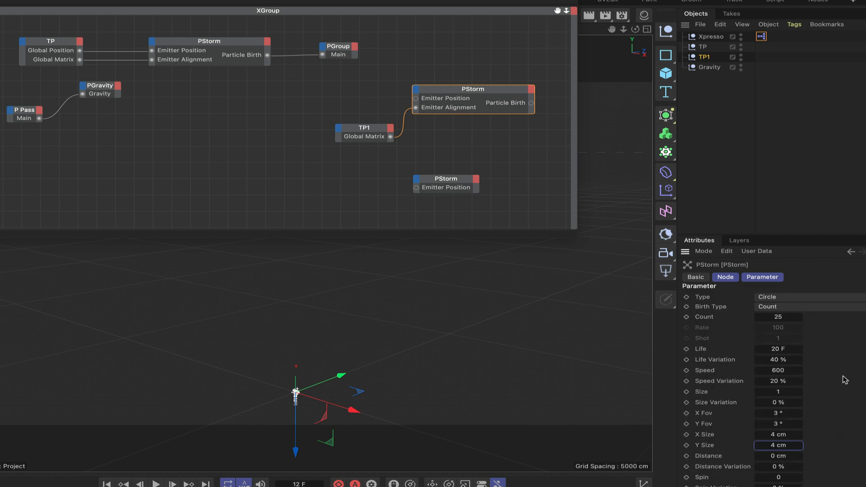
pyautogui.scroll(2, 845, 380)
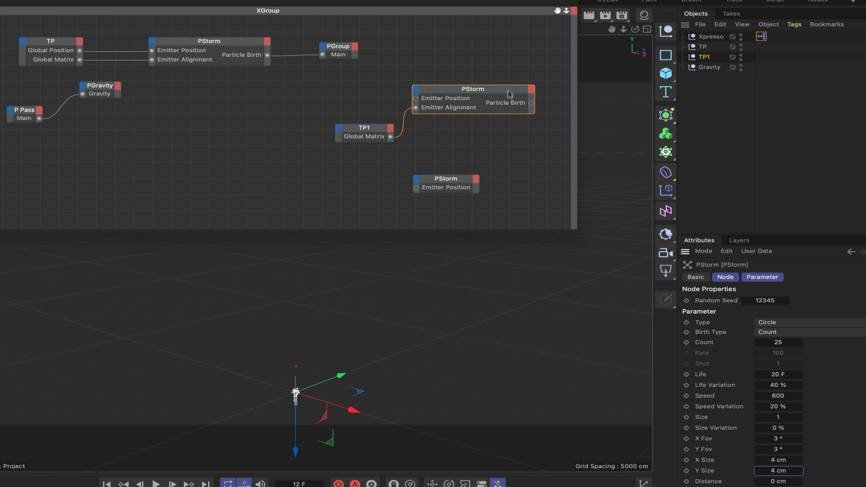
# Step: Add a Thinking Particles PGroup node and place it beside the Particle Birth output of the TP1-driven PStorm
pyautogui.moveTo(558, 12); pyautogui.dragTo(437, 10)
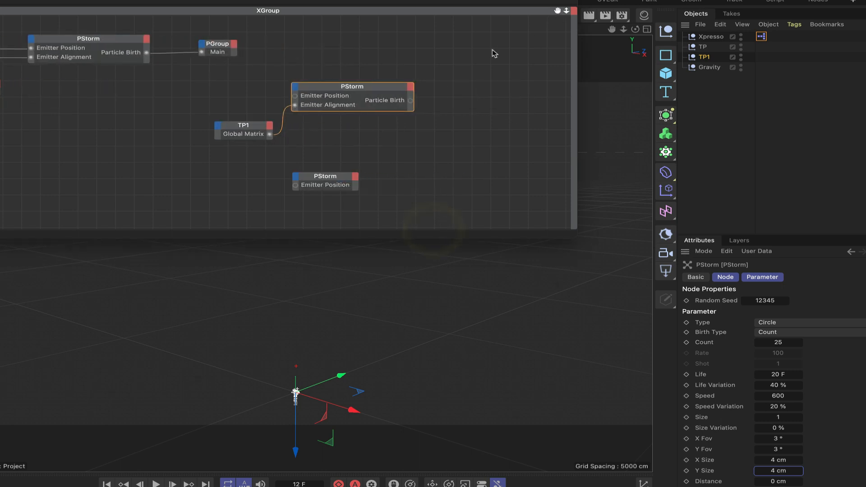
pyautogui.rightClick(432, 100)
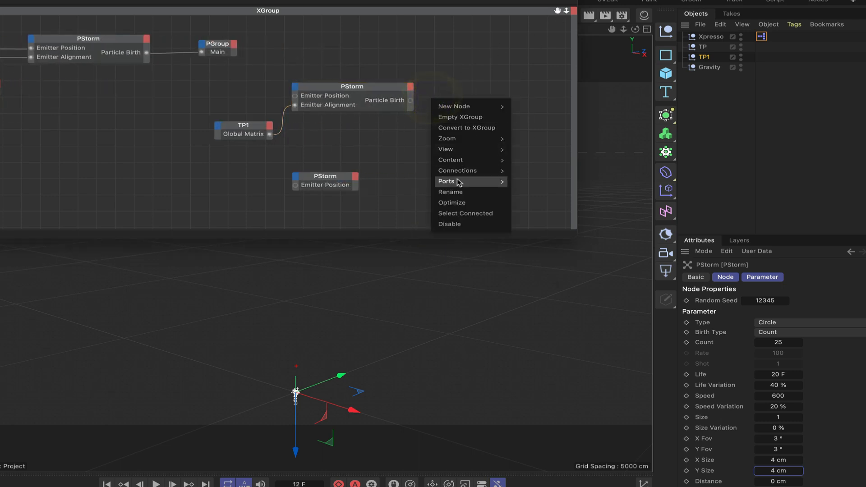
pyautogui.moveTo(456, 107)
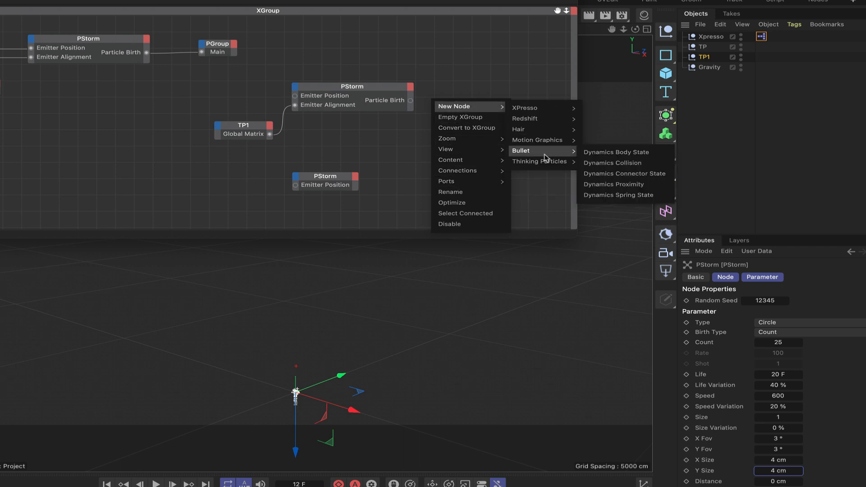
pyautogui.moveTo(544, 162)
pyautogui.moveTo(610, 196)
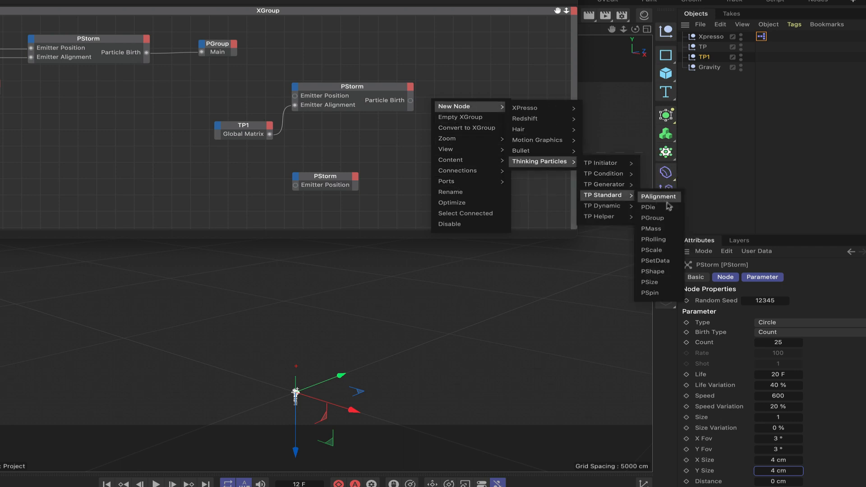
pyautogui.click(659, 218)
pyautogui.moveTo(431, 94); pyautogui.dragTo(456, 98)
pyautogui.scroll(3, 494, 53)
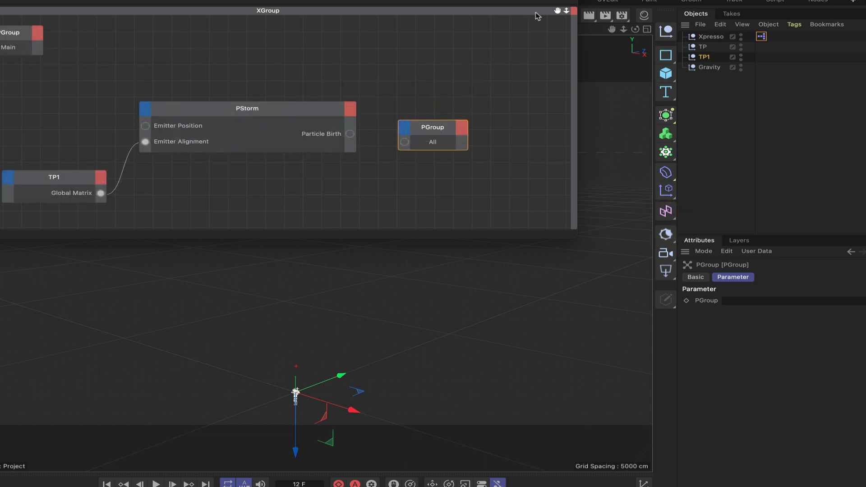
pyautogui.scroll(-3, 537, 14)
# Step: Assign the Trail particle group to the new PGroup node and connect the TP1-driven PStorm's Particle Birth output to it
pyautogui.moveTo(529, 10); pyautogui.dragTo(358, 17)
pyautogui.click(552, 0)
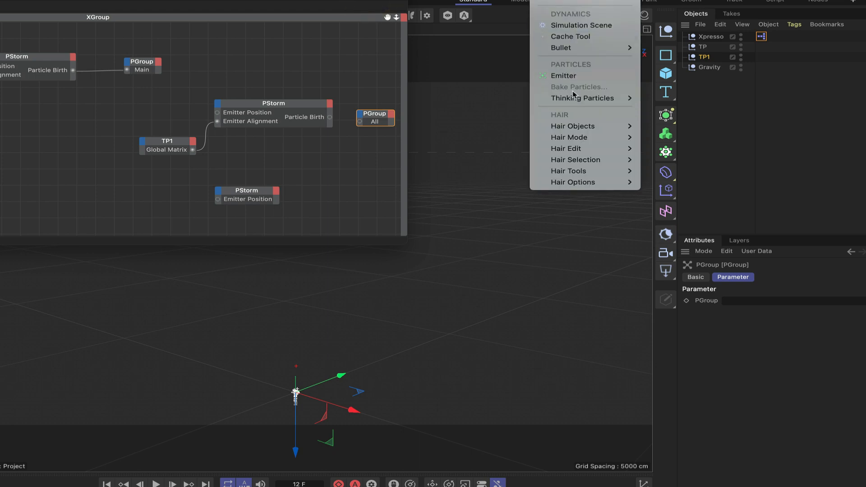
pyautogui.moveTo(587, 98)
pyautogui.click(683, 119)
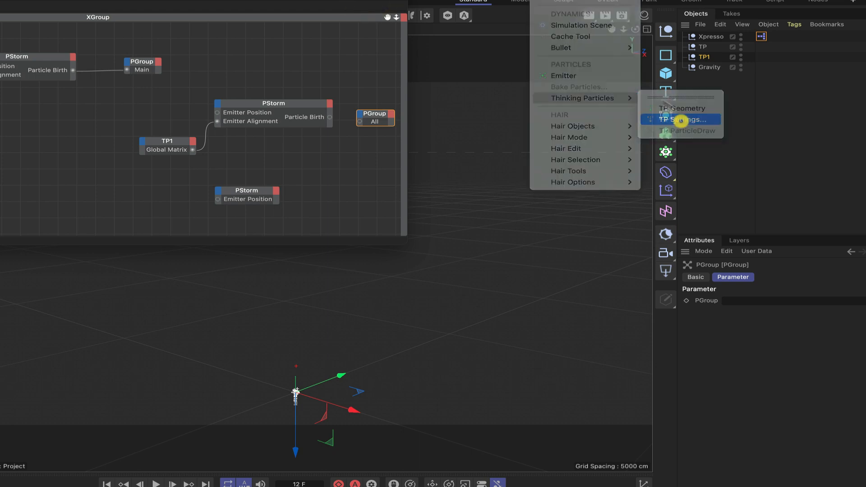
pyautogui.moveTo(616, 209); pyautogui.dragTo(751, 304)
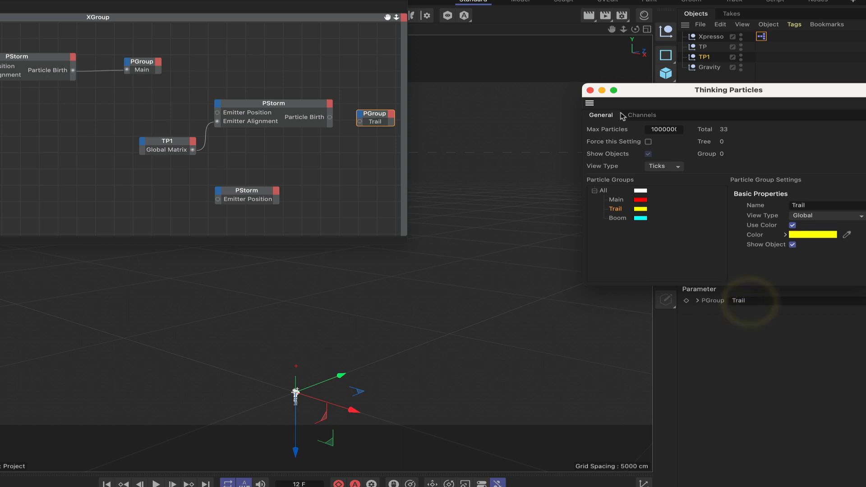
pyautogui.click(590, 90)
pyautogui.moveTo(330, 117); pyautogui.dragTo(360, 121)
pyautogui.moveTo(377, 116); pyautogui.dragTo(379, 111)
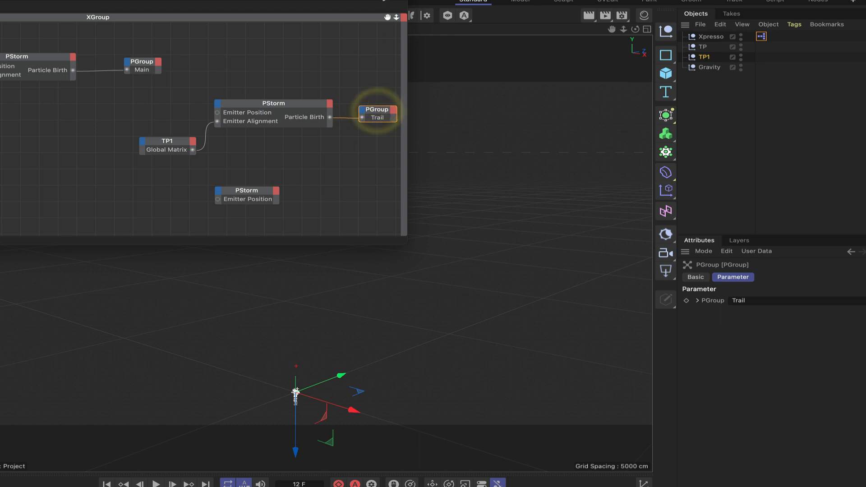
# Step: Add a Thinking Particles PGetData node below PGravity and feed its Particle input from the Main output of P Pass
pyautogui.moveTo(383, 0); pyautogui.dragTo(576, 1)
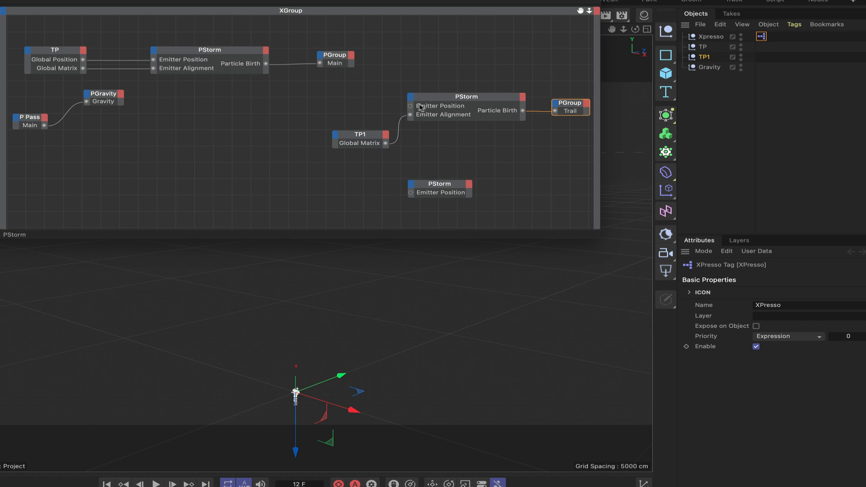
pyautogui.rightClick(95, 152)
pyautogui.moveTo(119, 157)
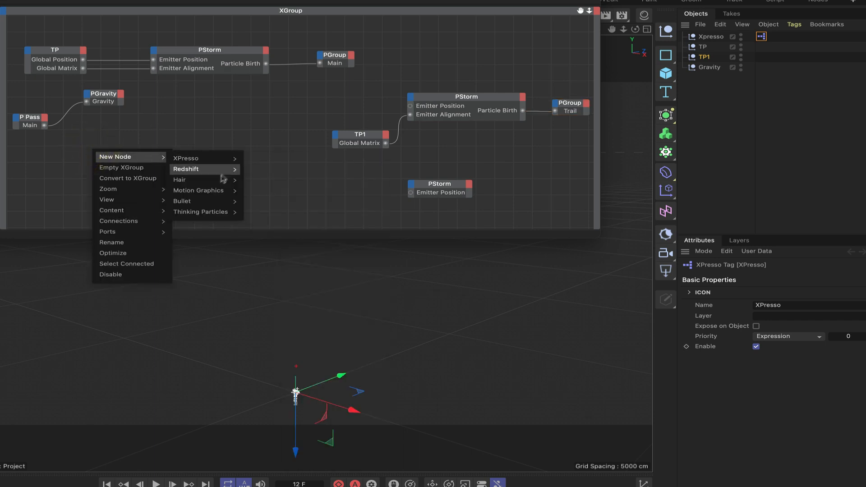
pyautogui.moveTo(214, 215)
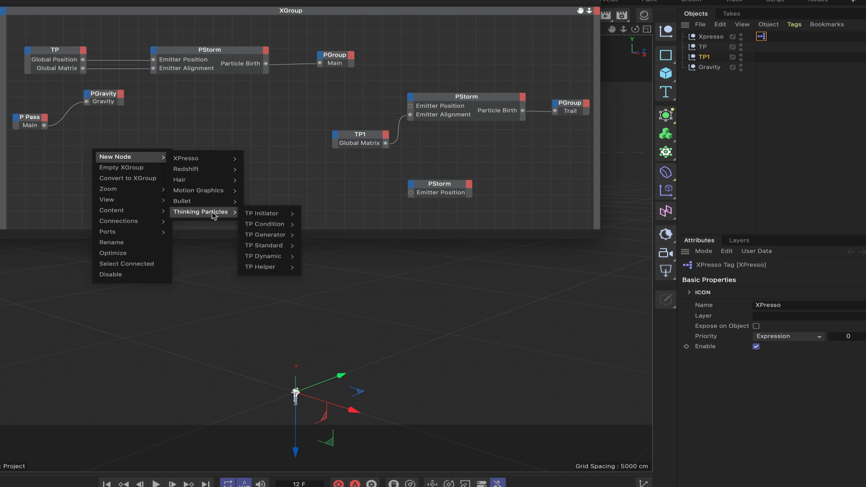
pyautogui.moveTo(269, 268)
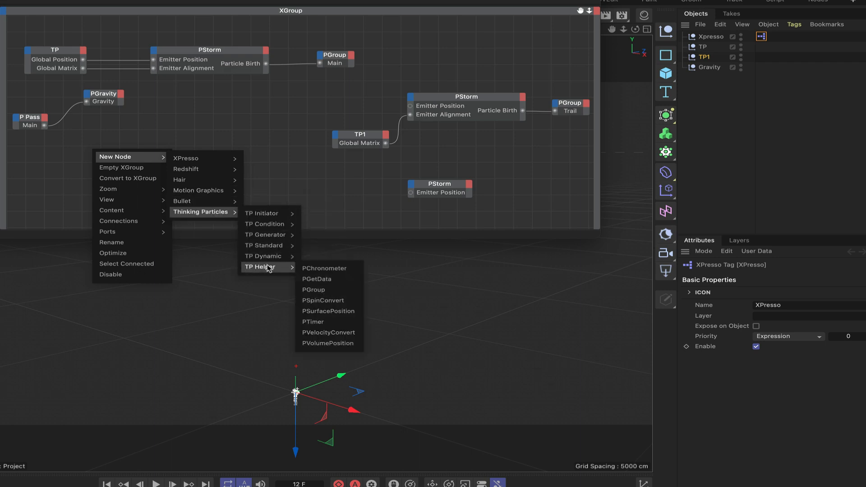
pyautogui.click(318, 280)
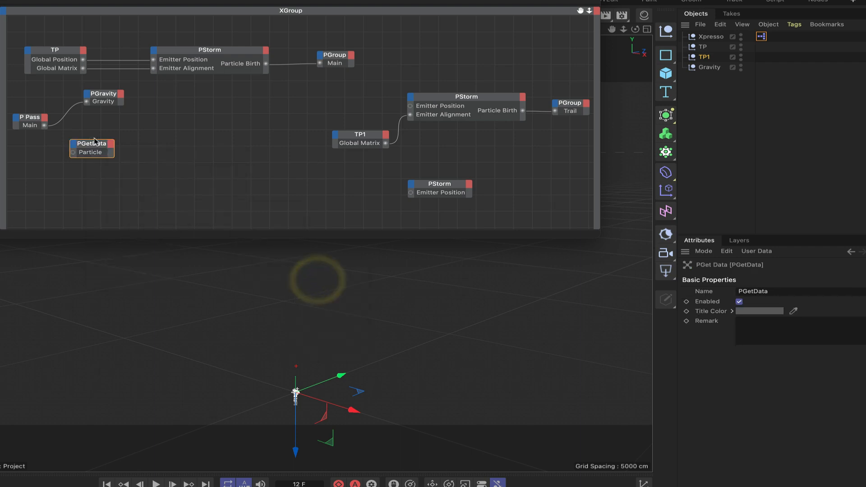
pyautogui.moveTo(92, 144); pyautogui.dragTo(111, 123)
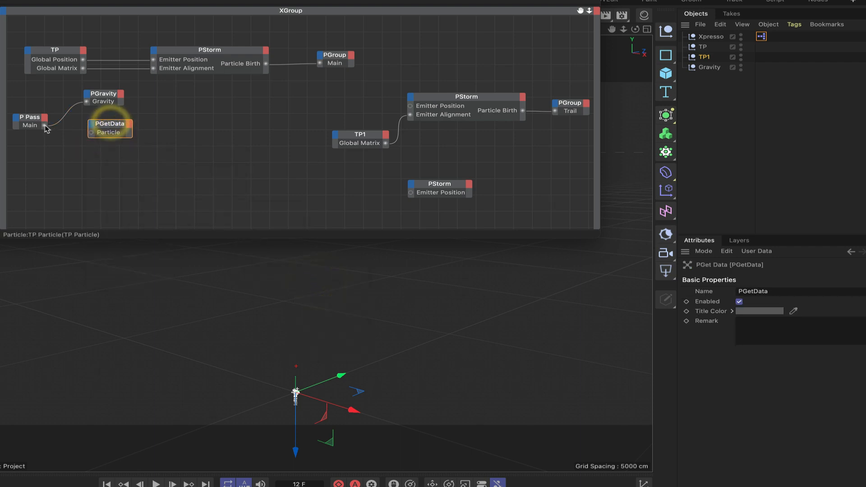
pyautogui.moveTo(44, 125); pyautogui.dragTo(92, 133)
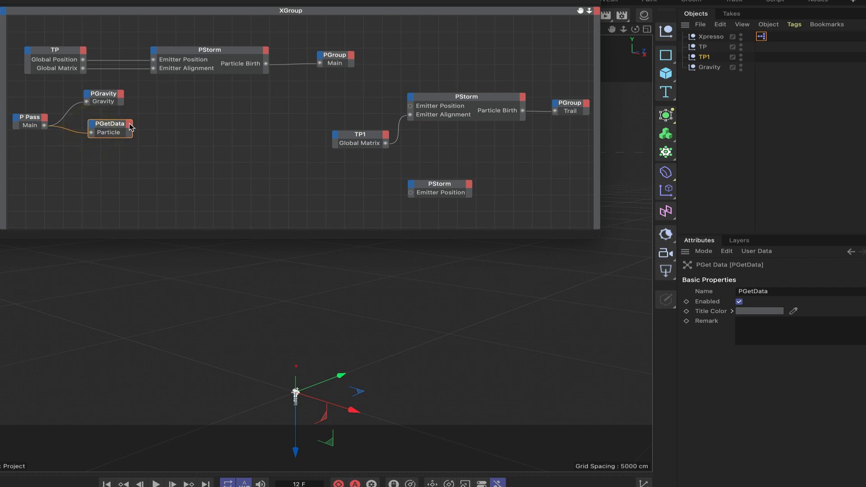
# Step: Add a Position output to PGetData and connect it to the TP1-driven PStorm's Emitter Position
pyautogui.click(130, 127)
pyautogui.click(136, 210)
pyautogui.click(111, 125)
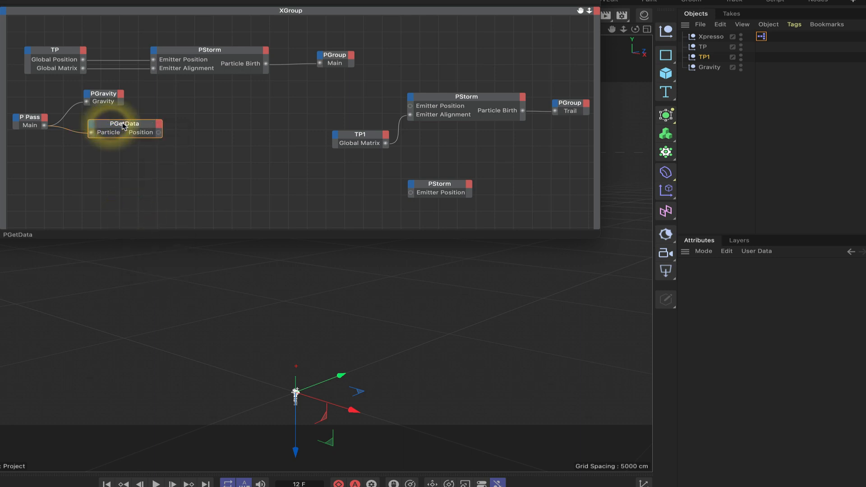
pyautogui.moveTo(123, 123); pyautogui.dragTo(409, 107)
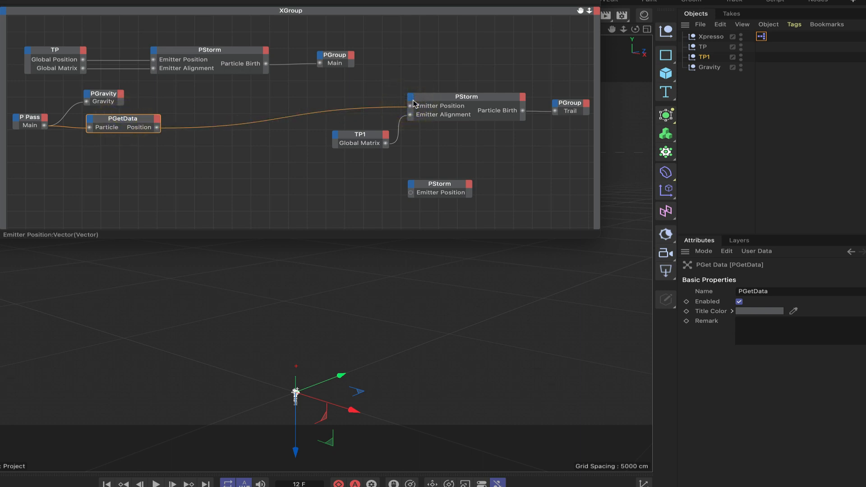
# Step: Play the animation from the start to check the trail particles, then stop and rewind it
pyautogui.click(106, 484)
pyautogui.click(155, 484)
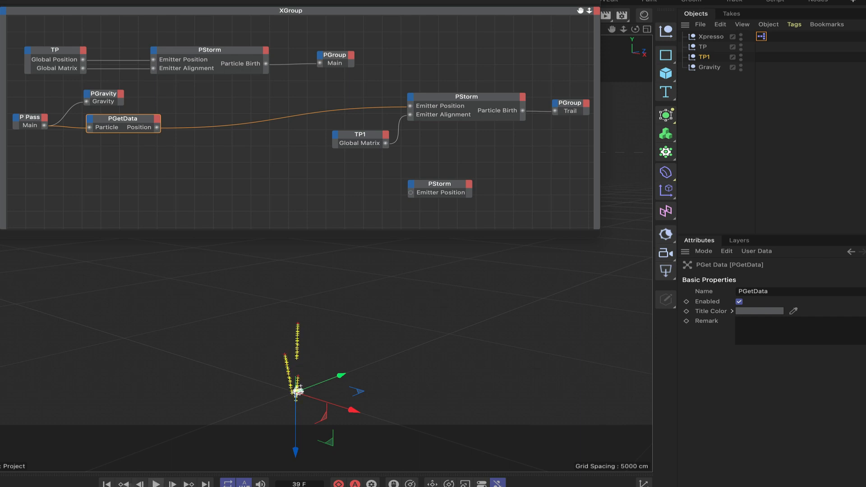
pyautogui.click(155, 484)
pyautogui.click(107, 484)
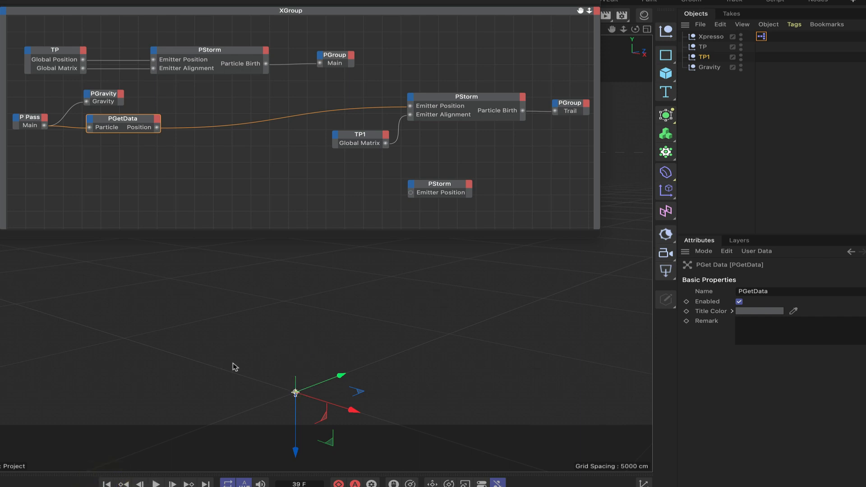
pyautogui.click(108, 484)
# Step: Add a Thinking Particles PAge node below PGetData and feed its Particle input from the Main output of P Pass
pyautogui.moveTo(128, 120); pyautogui.dragTo(125, 122)
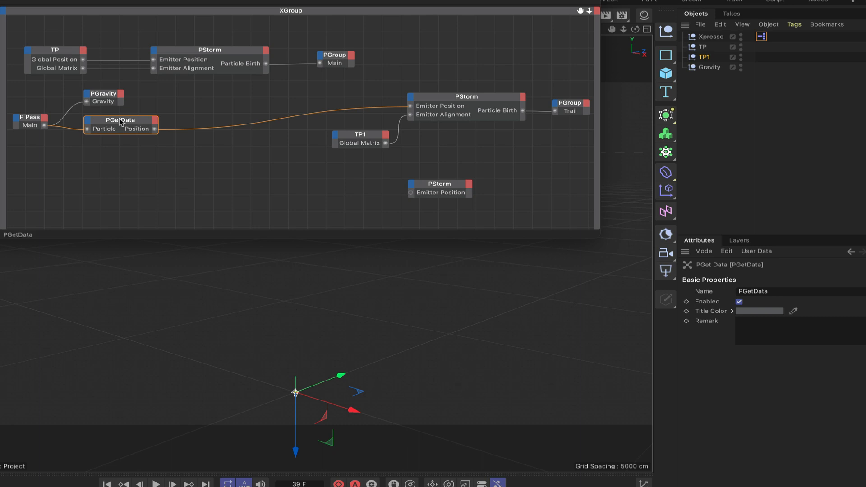
pyautogui.rightClick(111, 171)
pyautogui.moveTo(135, 175)
pyautogui.moveTo(220, 187)
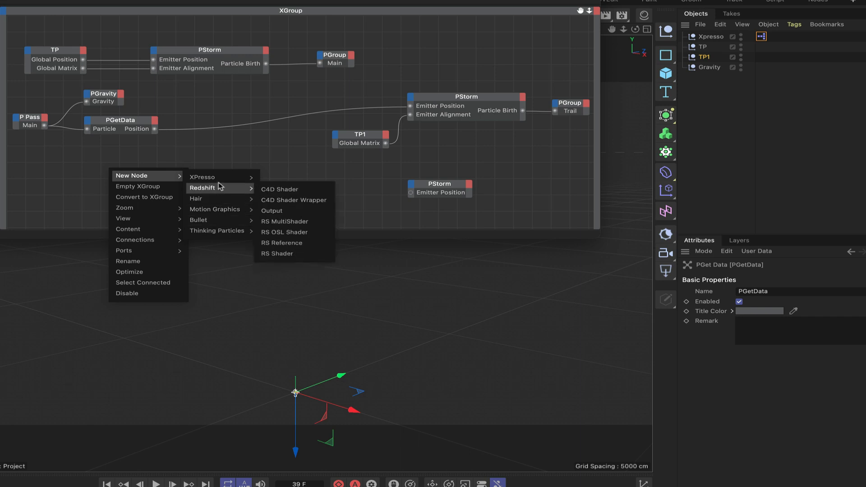
pyautogui.moveTo(221, 231)
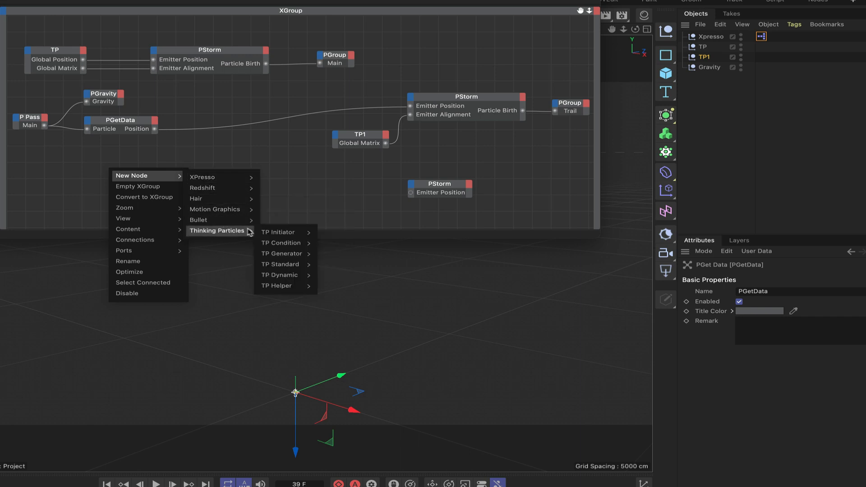
pyautogui.moveTo(284, 243)
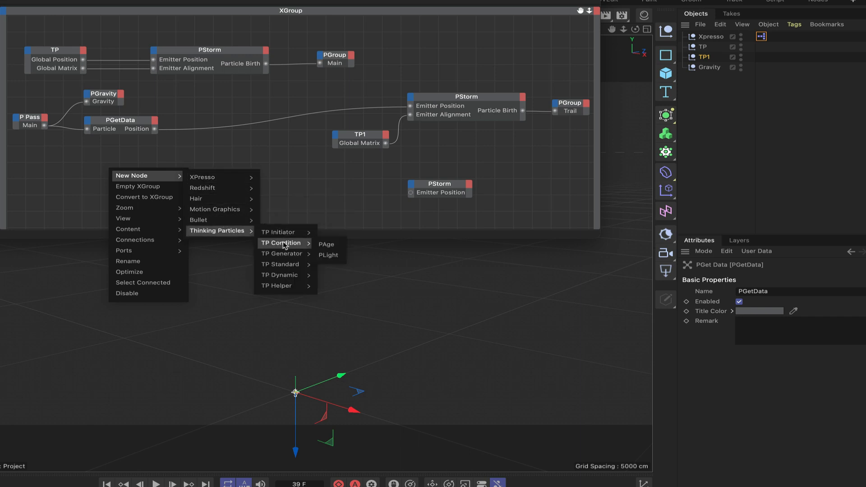
pyautogui.click(327, 245)
pyautogui.click(119, 152)
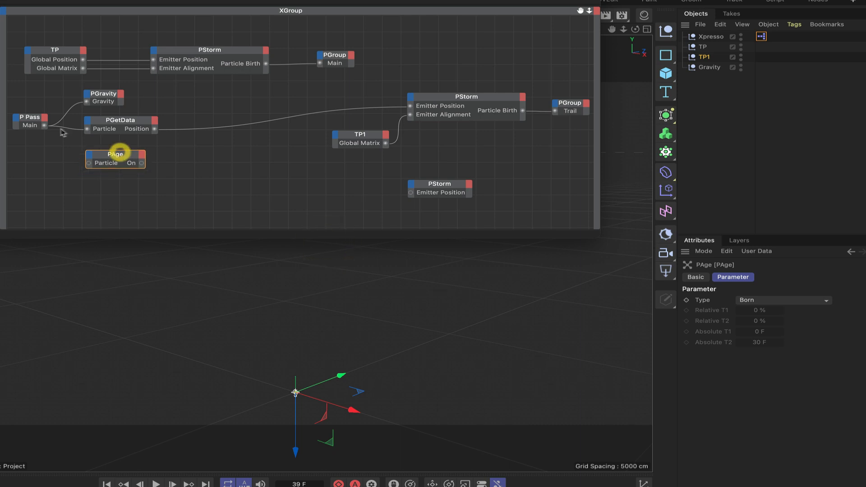
pyautogui.moveTo(44, 125); pyautogui.dragTo(116, 150)
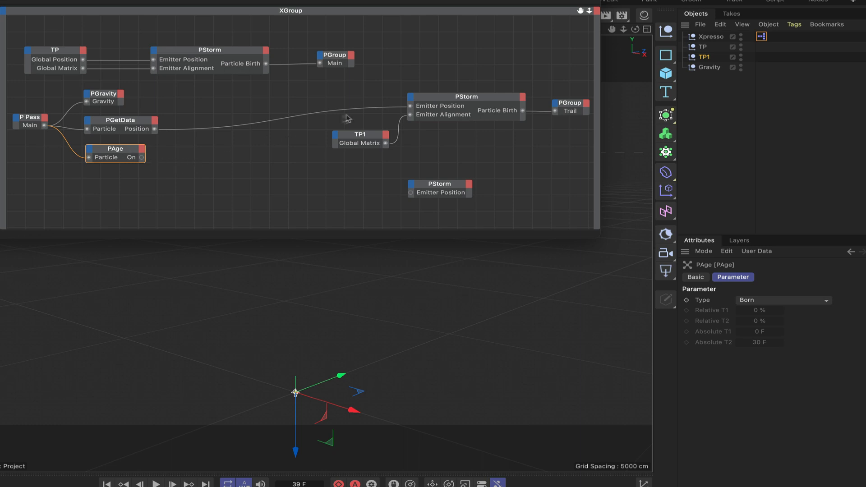
# Step: Add an On input to the TP1-driven PStorm and enlarge the node to fit its three inputs
pyautogui.click(412, 98)
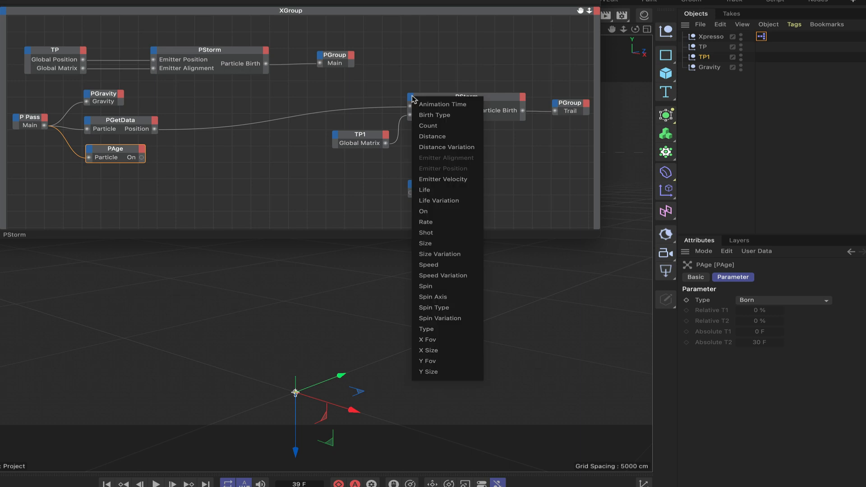
pyautogui.click(424, 211)
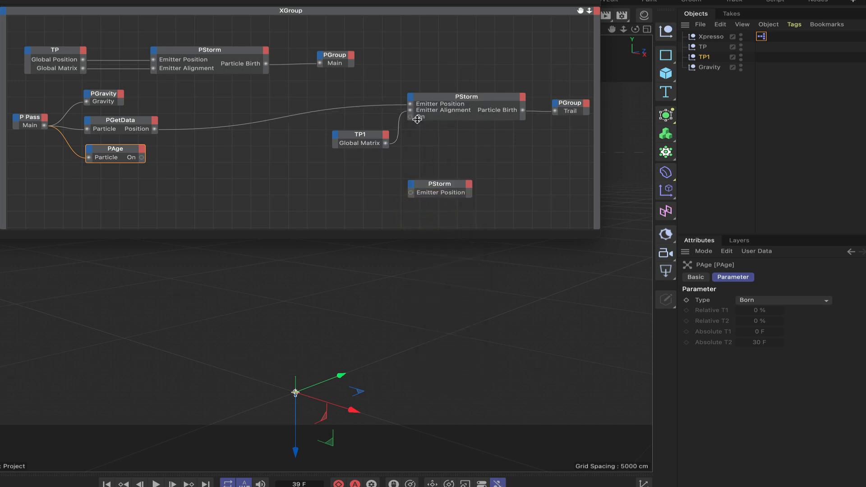
pyautogui.click(419, 123)
pyautogui.moveTo(419, 122); pyautogui.dragTo(451, 93)
pyautogui.hotkey('ctrl', 'z')
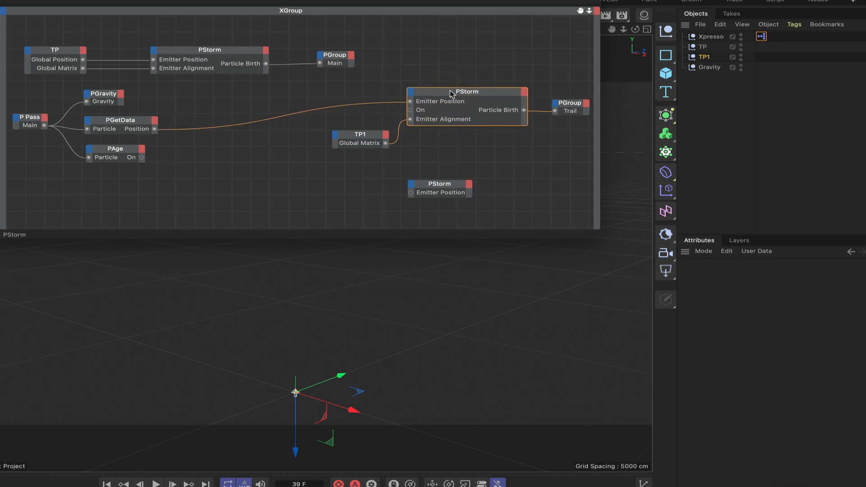
pyautogui.click(449, 91)
# Step: Set PAge to Relative type with Relative T2 at 95% and connect its On output to the TP1-driven PStorm's On input
pyautogui.click(125, 154)
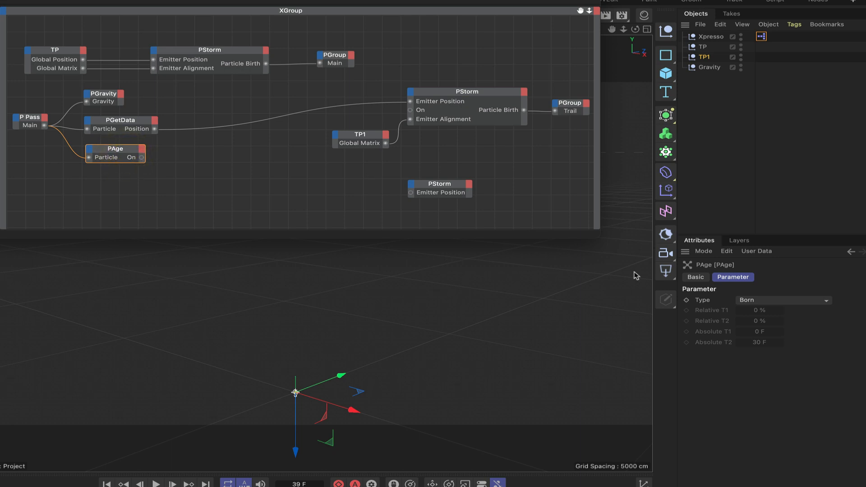
pyautogui.click(757, 304)
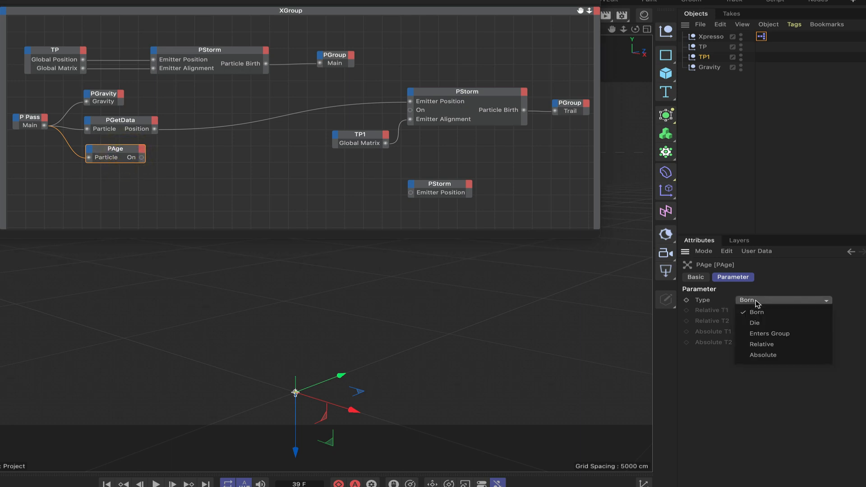
pyautogui.click(772, 345)
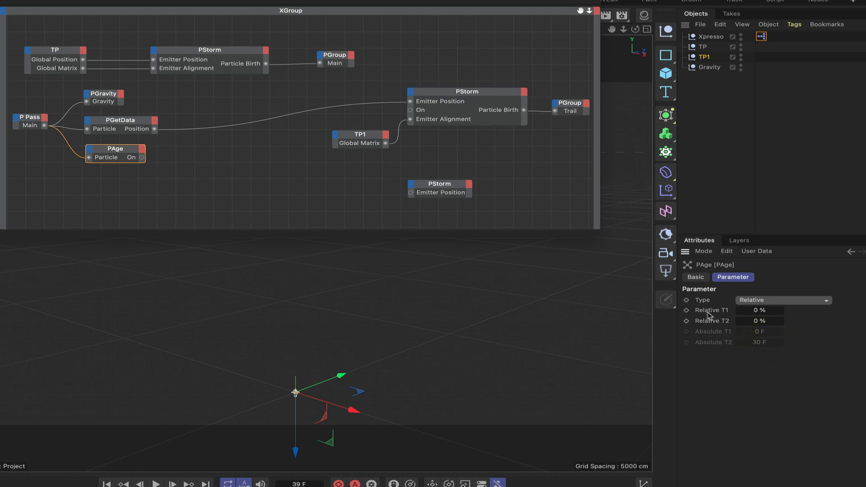
pyautogui.click(757, 321)
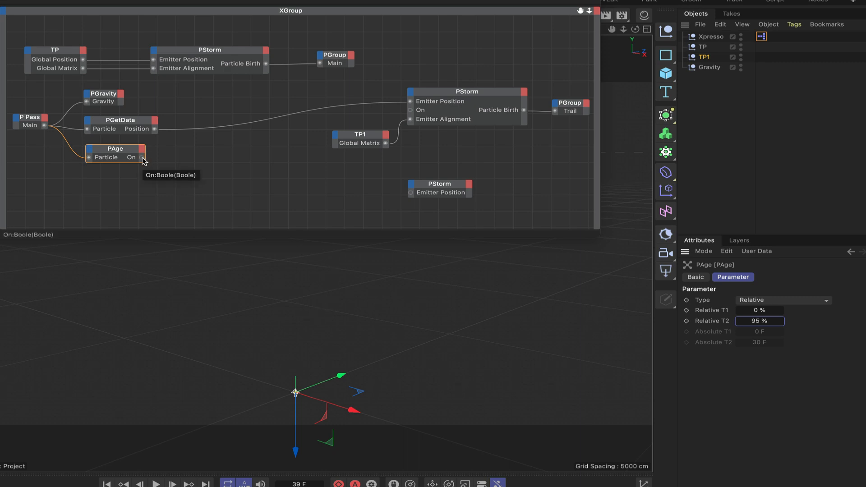
pyautogui.moveTo(142, 158); pyautogui.dragTo(410, 110)
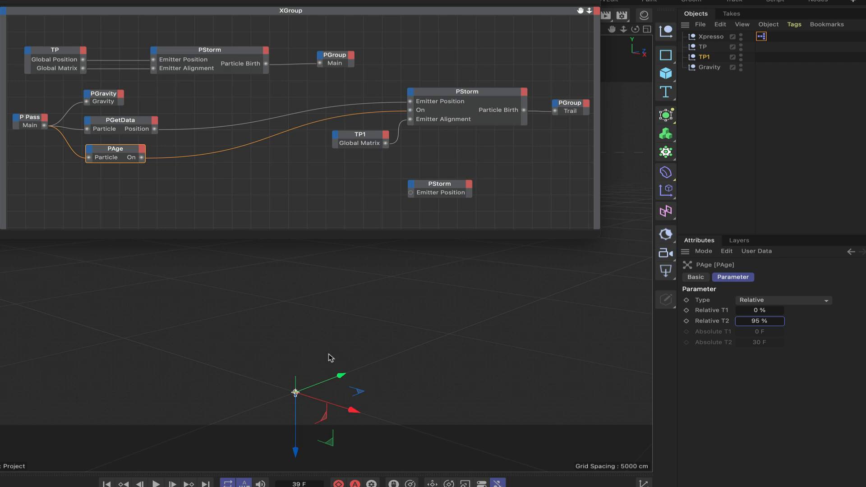
# Step: Raise the TP, TP1 and Gravity nulls together by changing their shared Y position, leaving them deselected
pyautogui.click(714, 93)
pyautogui.moveTo(712, 84); pyautogui.dragTo(698, 46)
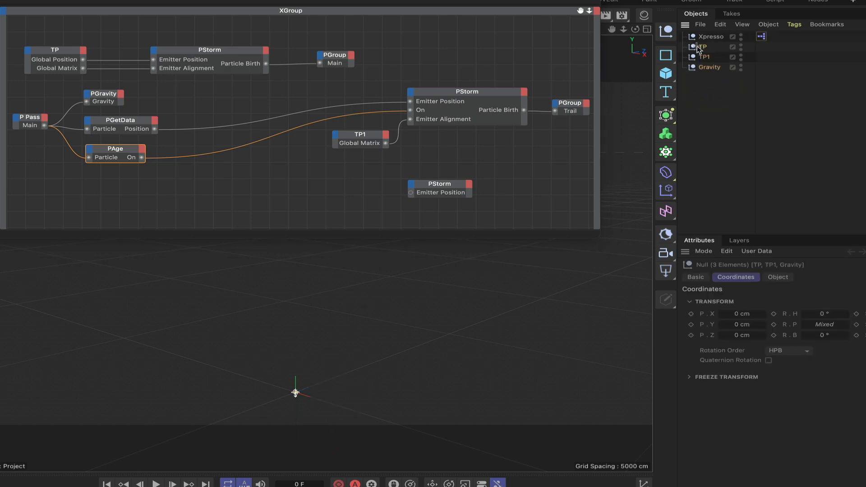
pyautogui.click(745, 324)
pyautogui.press('Return')
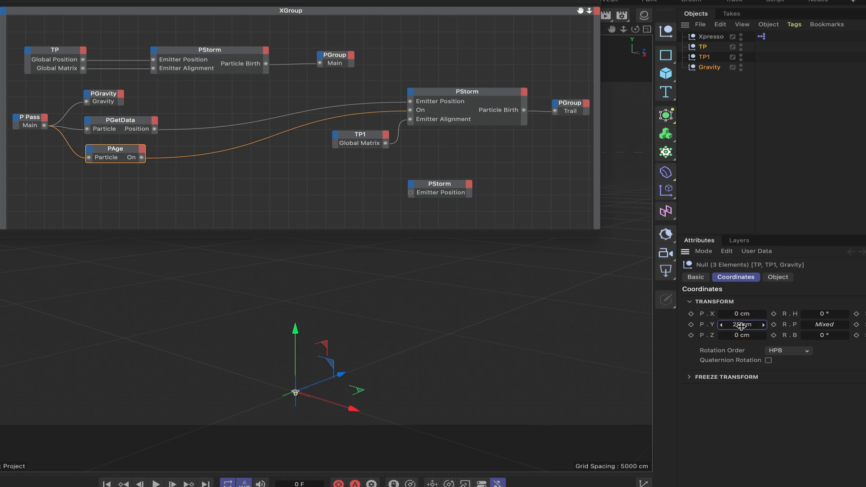
pyautogui.click(705, 128)
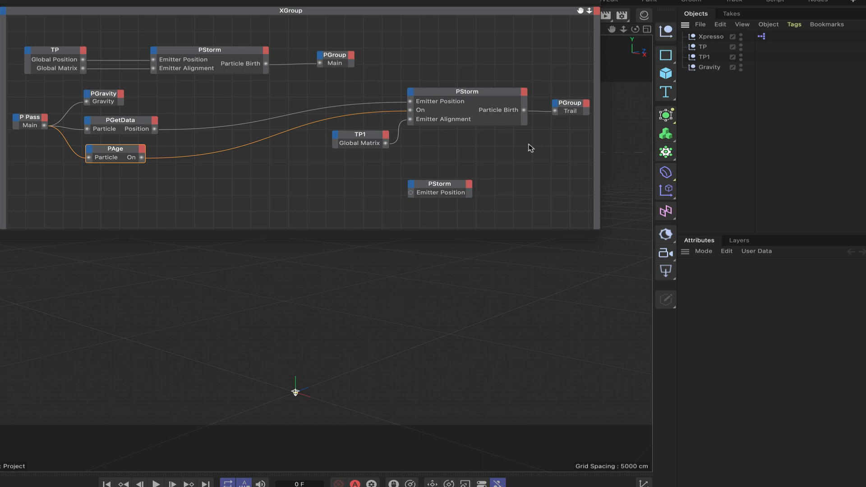
# Step: Add a Plane primitive to the scene and set its Y position to -50 cm
pyautogui.click(664, 84)
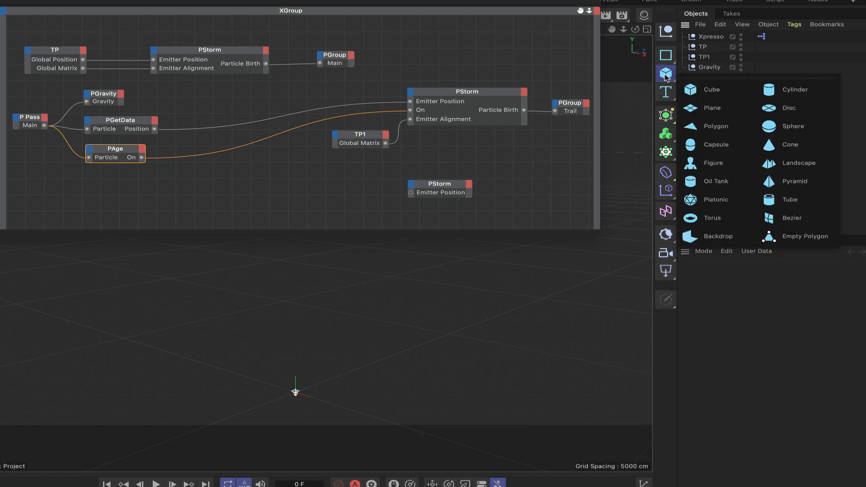
pyautogui.click(712, 105)
pyautogui.click(740, 325)
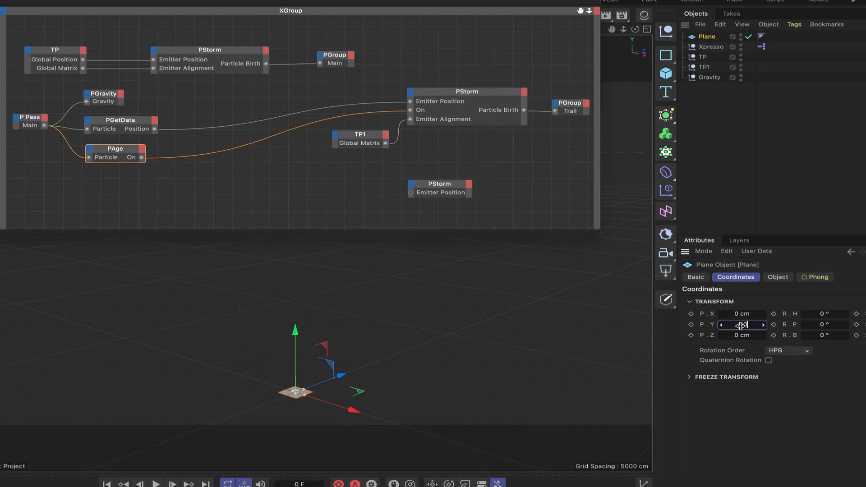
pyautogui.write('-50')
pyautogui.press('Return')
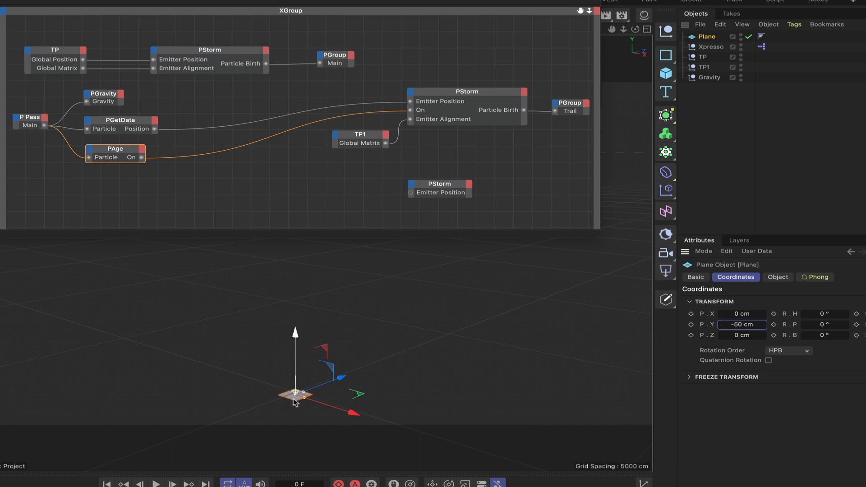
# Step: Move the Plane to the end of the object hierarchy, below Gravity, and make it editable
pyautogui.moveTo(709, 38); pyautogui.dragTo(711, 84)
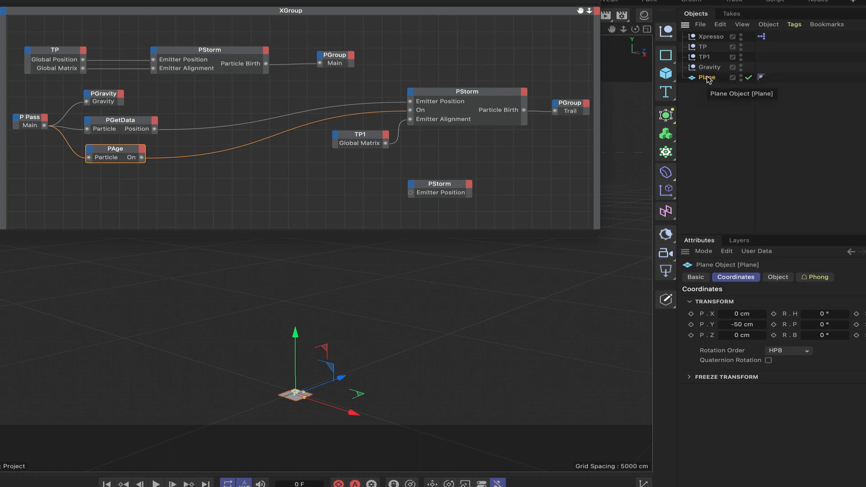
pyautogui.press('c')
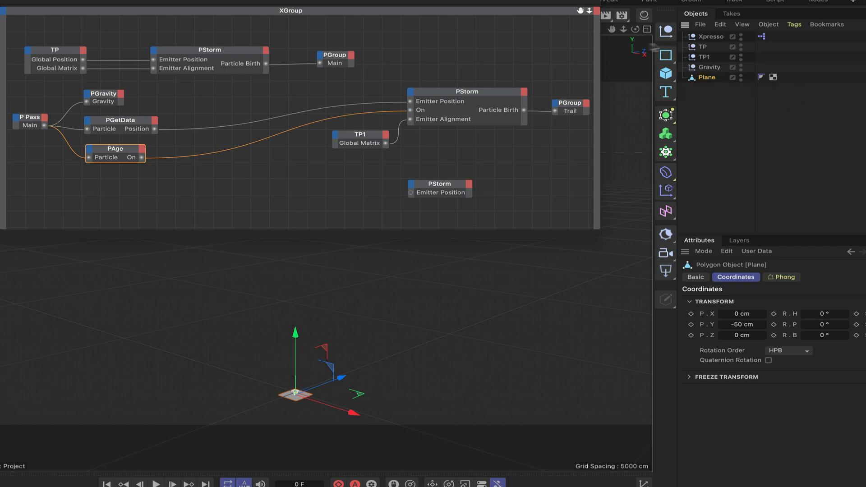
# Step: Add a Thinking Particles P Pass node above the TP1-driven PStorm
pyautogui.rightClick(412, 55)
pyautogui.moveTo(417, 60)
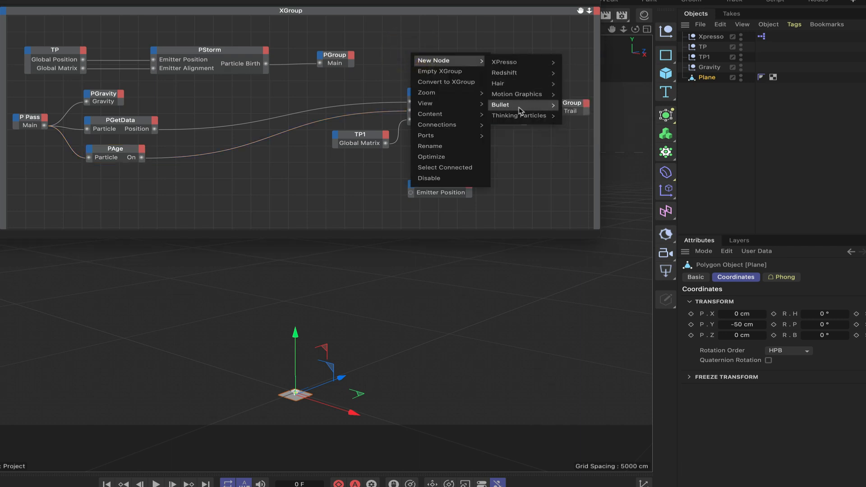
pyautogui.moveTo(527, 117)
pyautogui.moveTo(579, 118)
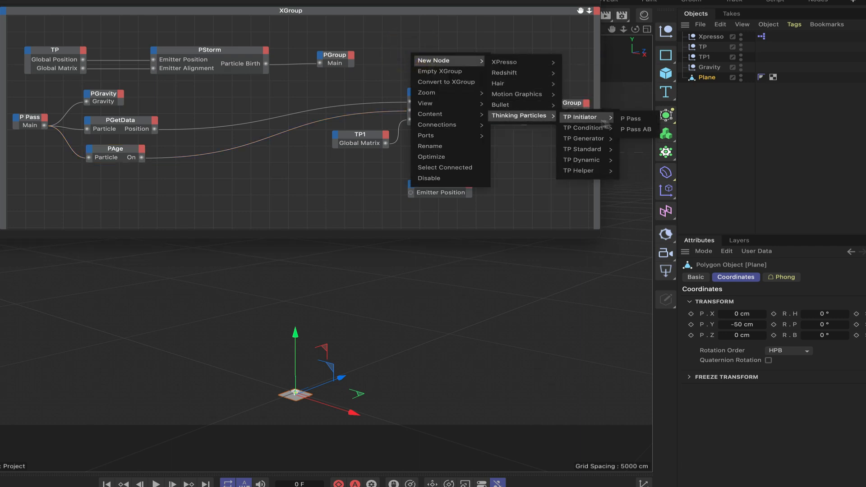
pyautogui.click(631, 119)
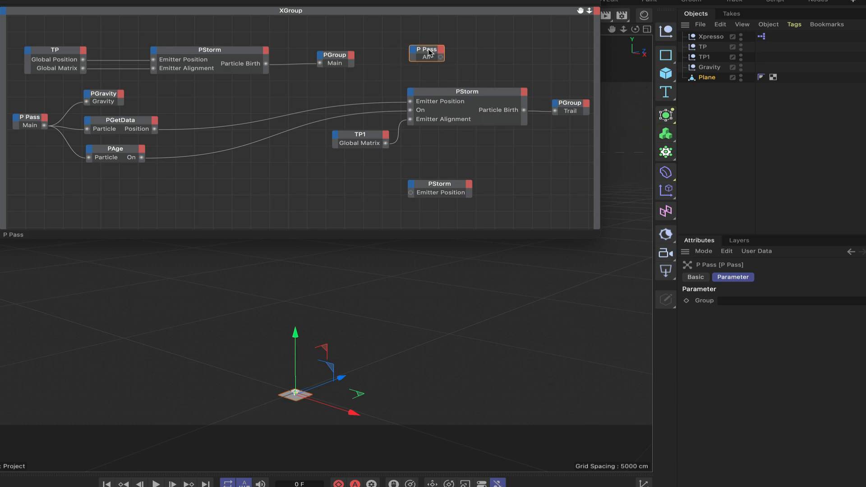
# Step: Assign the Trail particle group to the new P Pass node, leaving the Thinking Particles settings closed
pyautogui.click(585, 3)
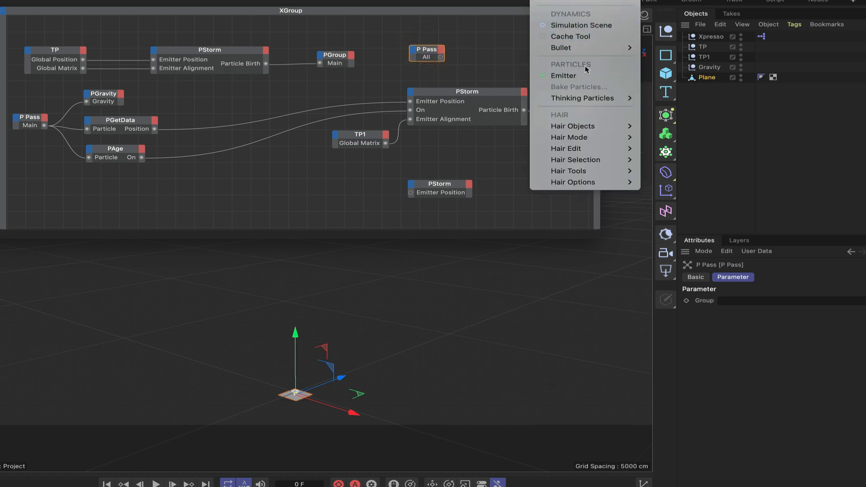
pyautogui.moveTo(581, 99)
pyautogui.click(682, 119)
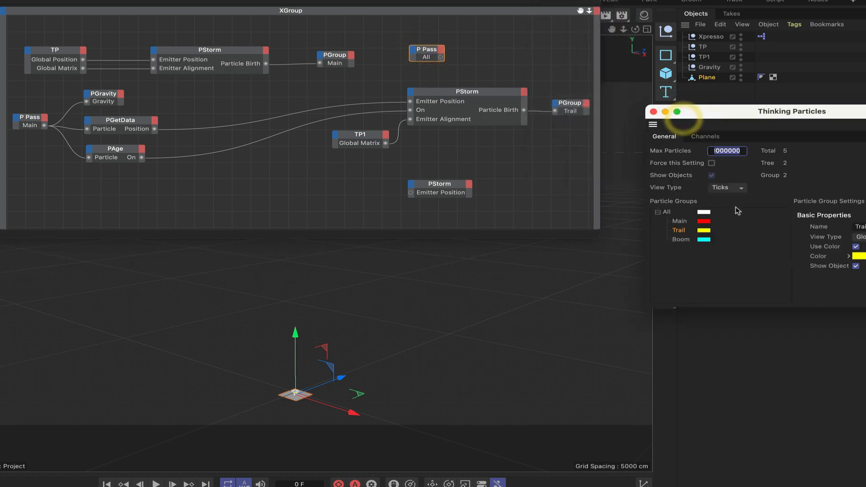
pyautogui.moveTo(790, 117); pyautogui.dragTo(742, 301)
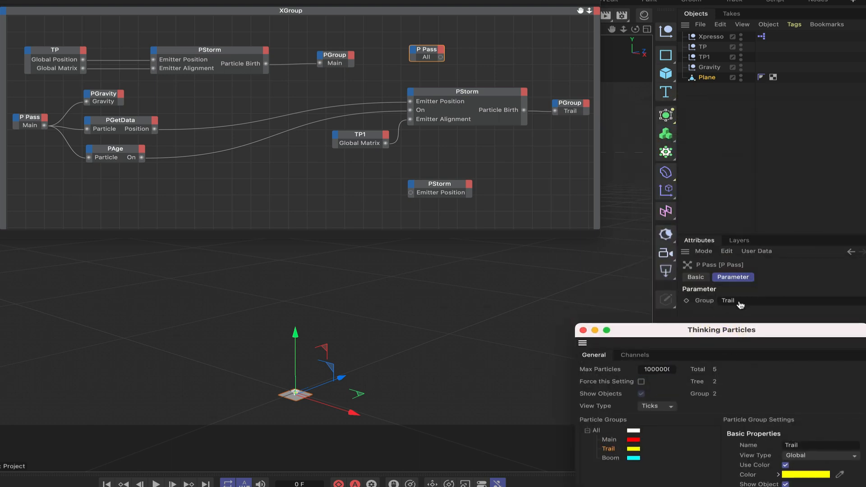
pyautogui.click(584, 331)
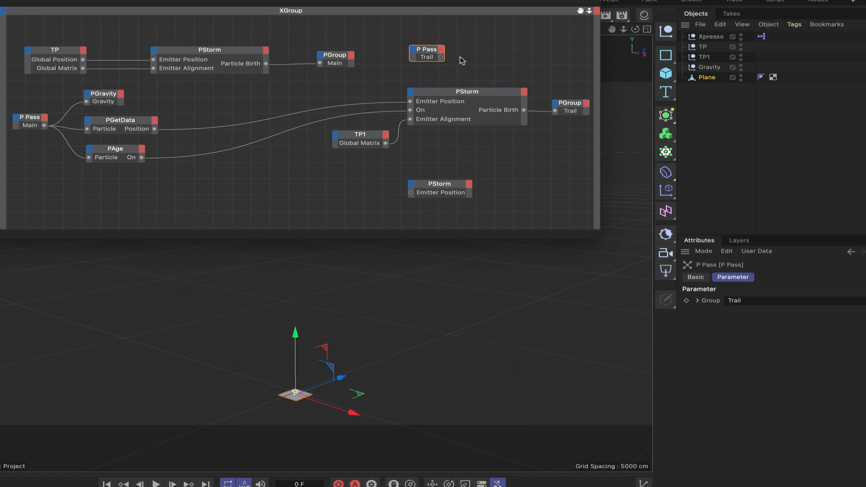
# Step: Add a PGravity node and place it just below and beside the Trail P Pass node
pyautogui.moveTo(515, 63)
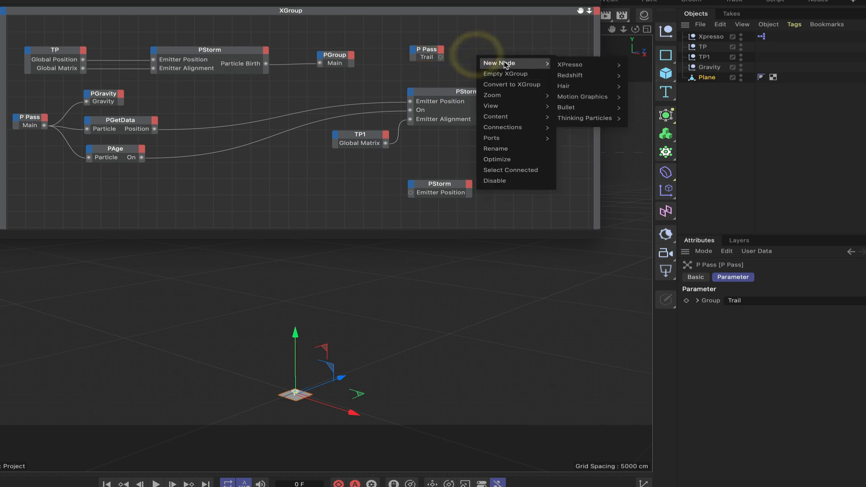
pyautogui.moveTo(600, 118)
pyautogui.moveTo(658, 167)
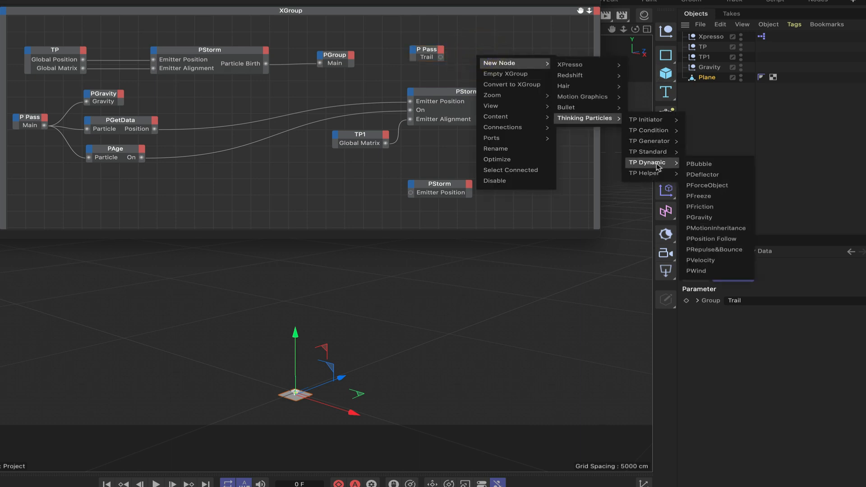
pyautogui.click(714, 219)
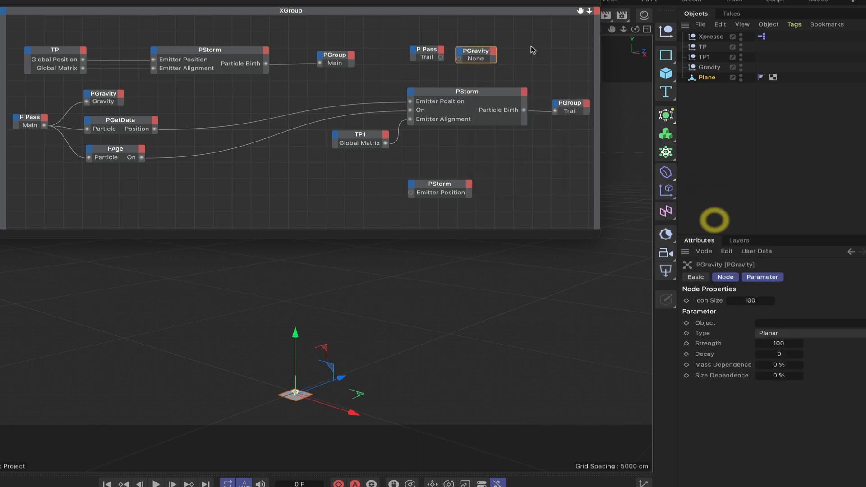
pyautogui.moveTo(481, 53); pyautogui.dragTo(500, 69)
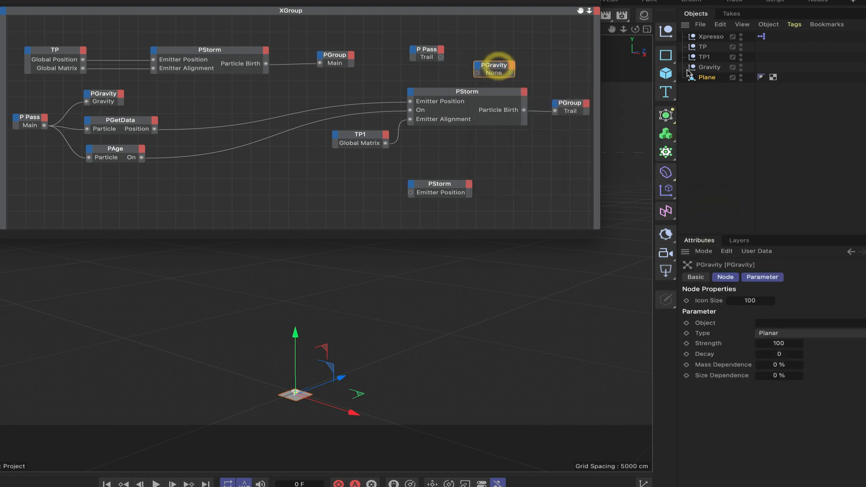
# Step: Set the new PGravity's object to the Gravity null and connect the Trail P Pass output to it
pyautogui.moveTo(708, 71); pyautogui.dragTo(821, 325)
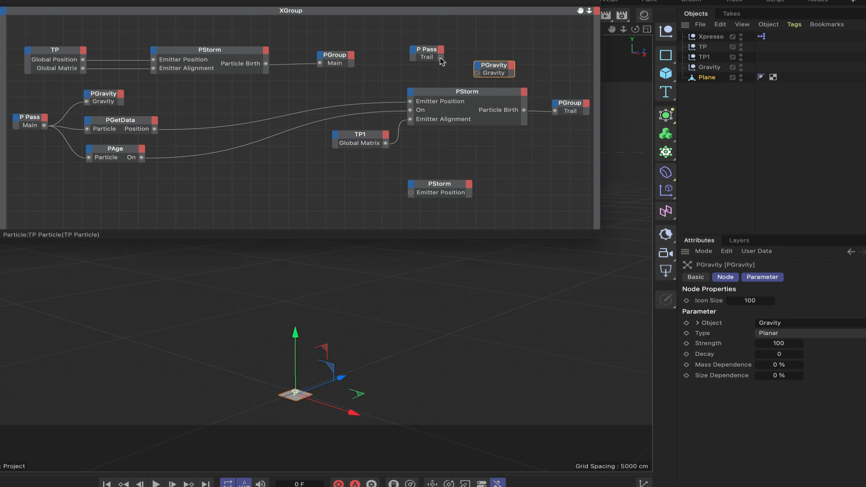
pyautogui.moveTo(442, 59); pyautogui.dragTo(476, 77)
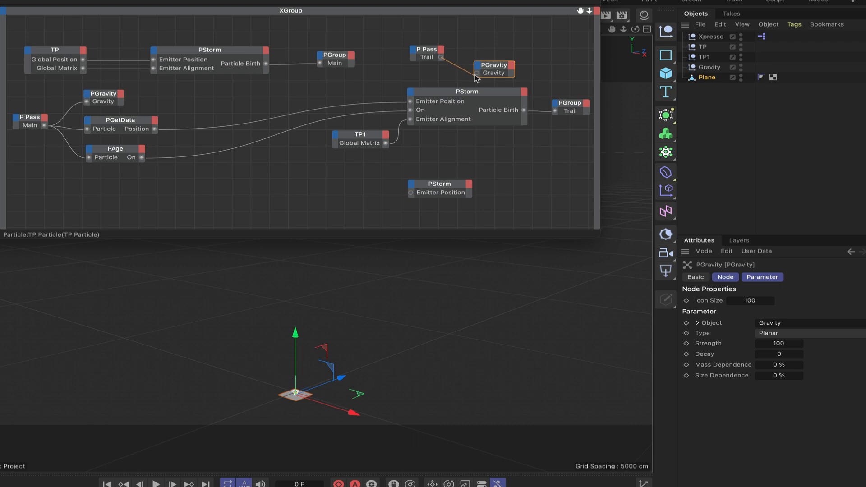
pyautogui.click(431, 45)
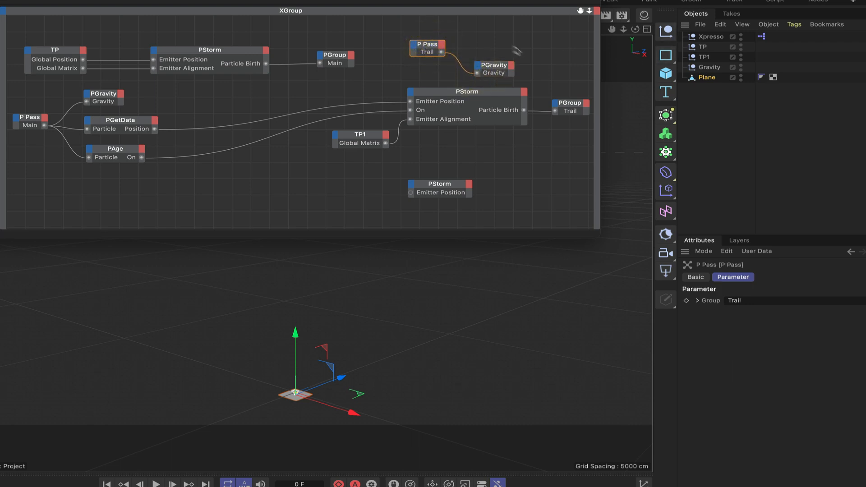
# Step: Add a PDeflector node above the new PGravity and connect the Trail P Pass output to it
pyautogui.rightClick(475, 44)
pyautogui.moveTo(510, 50)
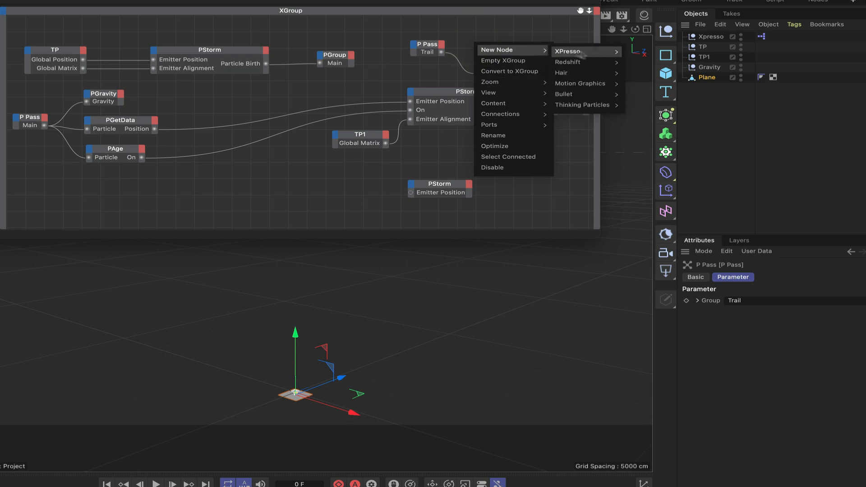
pyautogui.moveTo(586, 106)
pyautogui.moveTo(633, 150)
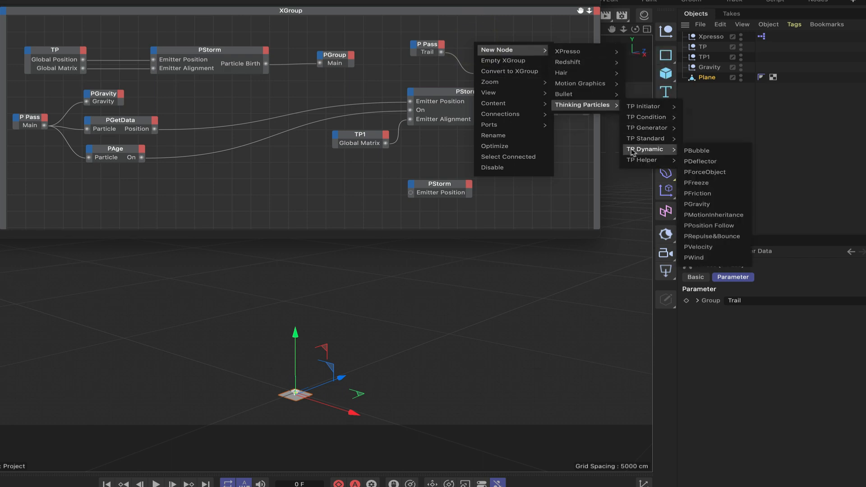
pyautogui.click(693, 164)
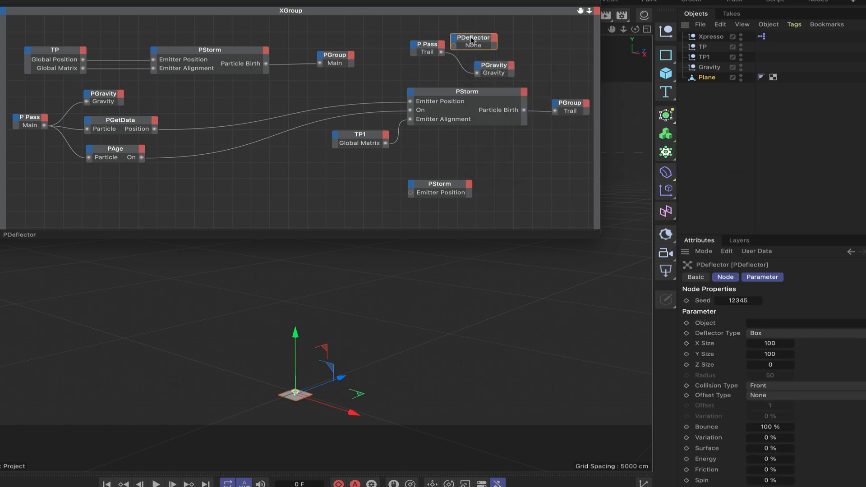
pyautogui.moveTo(472, 41); pyautogui.dragTo(493, 34)
pyautogui.moveTo(442, 52); pyautogui.dragTo(499, 32)
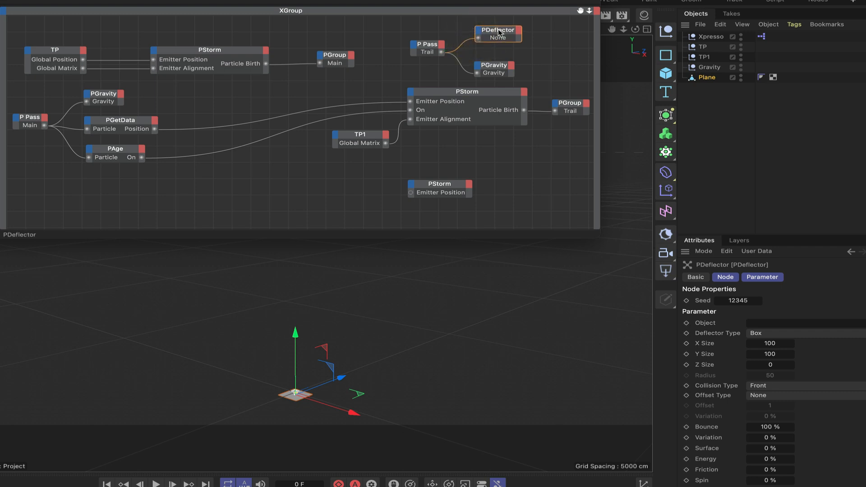
# Step: Set the PDeflector's object to the Plane and its Deflector Type to Object
pyautogui.click(498, 30)
pyautogui.moveTo(707, 81); pyautogui.dragTo(758, 325)
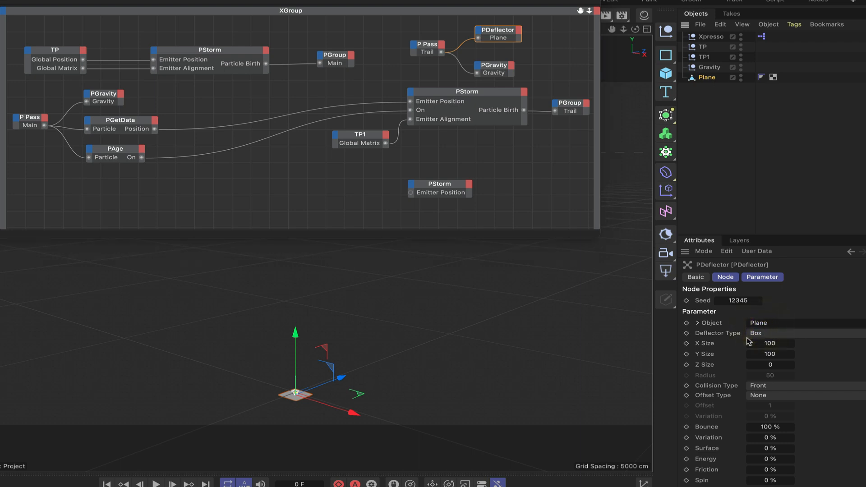
pyautogui.click(765, 334)
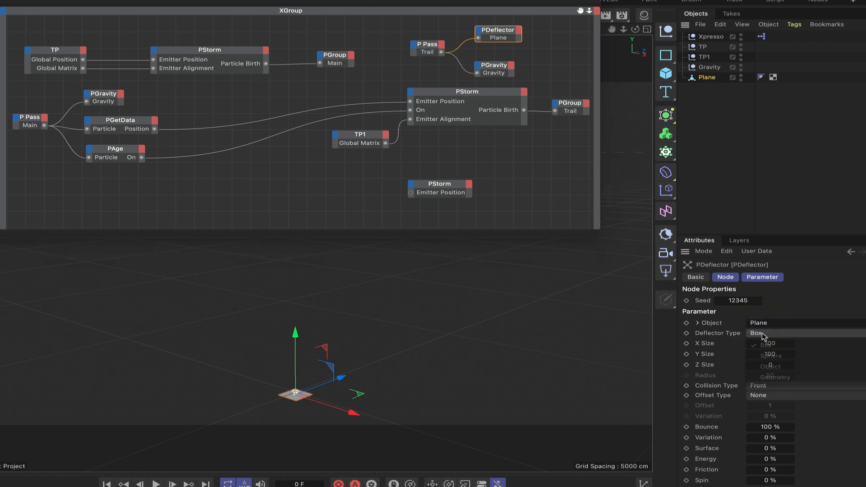
pyautogui.click(776, 367)
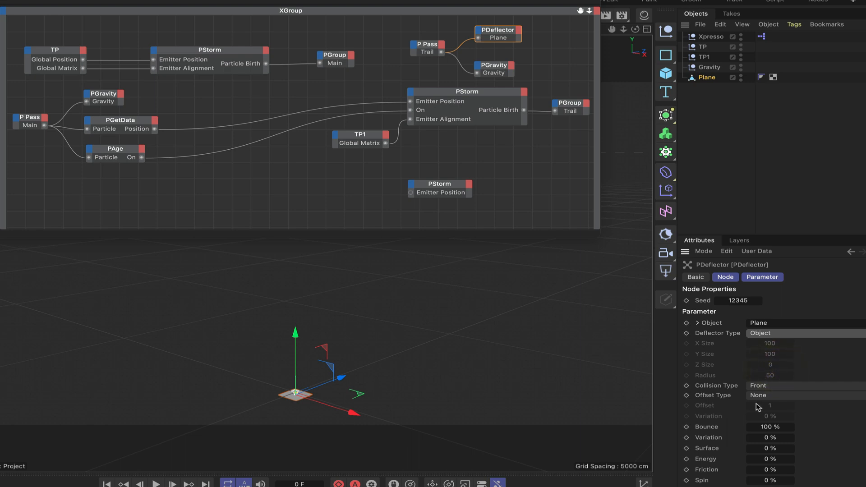
# Step: Set the PDeflector's bounce to 10 % and its bounce variation to 5 %
pyautogui.click(769, 427)
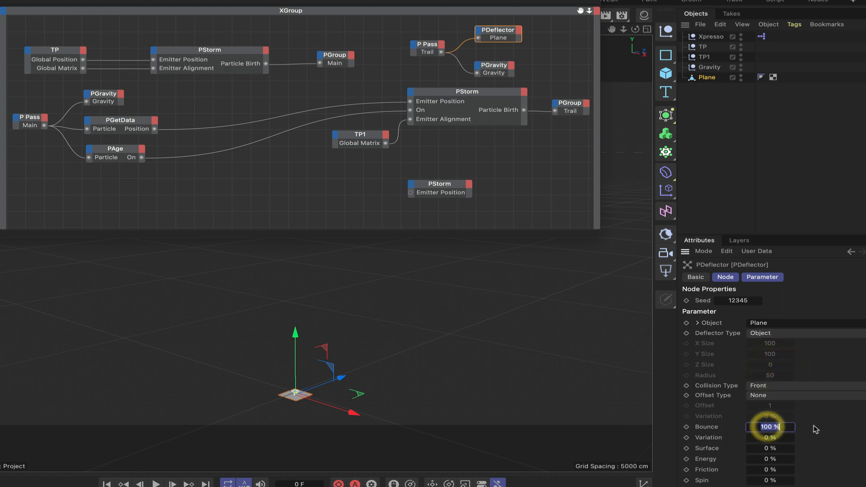
pyautogui.write('10')
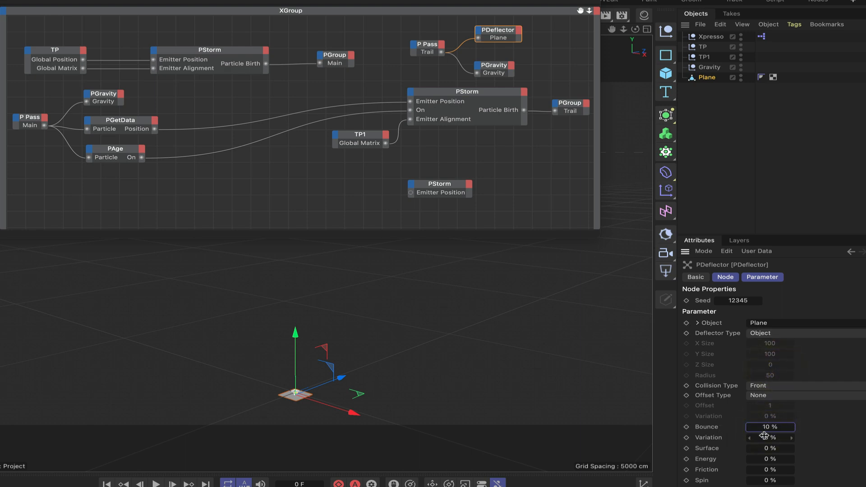
pyautogui.click(765, 435)
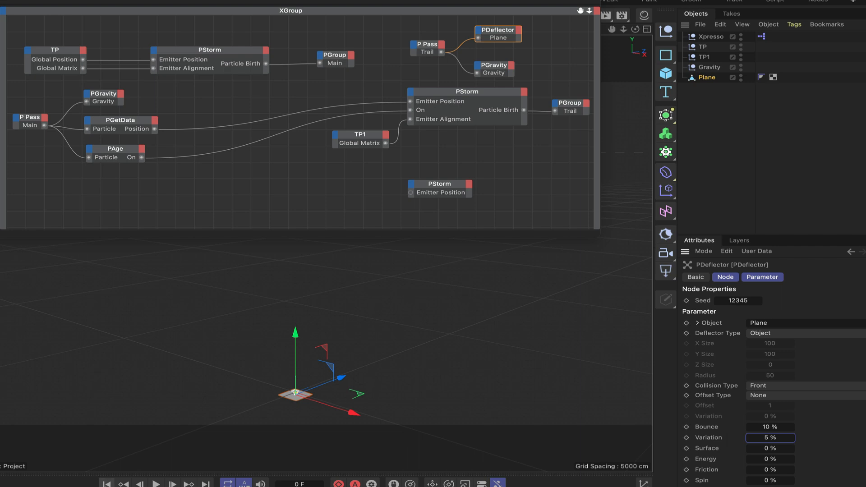
# Step: Play the particle simulation in the side and perspective views to check the bounce, and rewind to the start
pyautogui.click(157, 484)
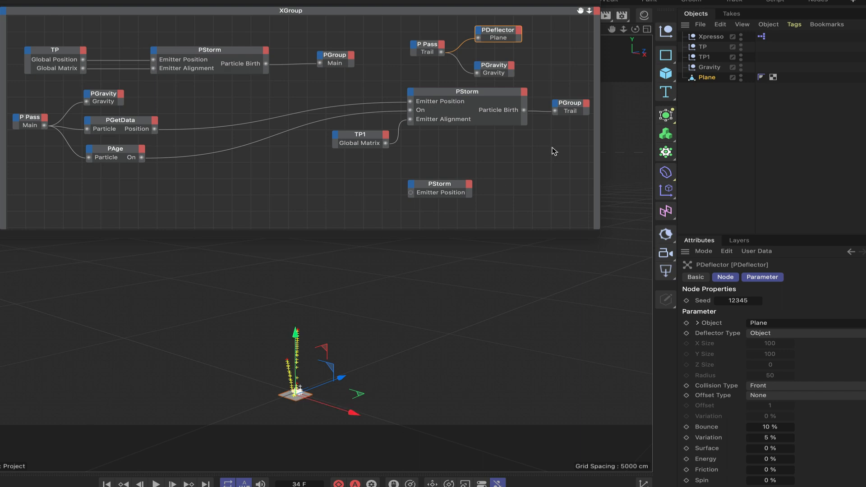
pyautogui.press('F3')
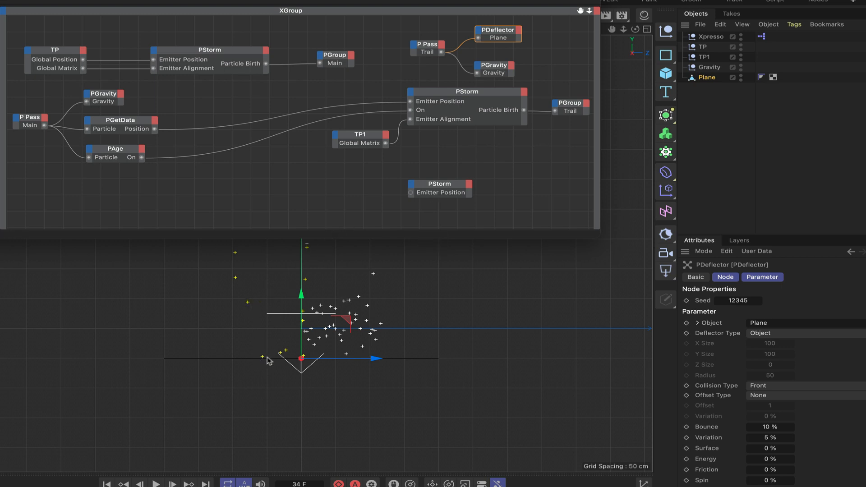
pyautogui.click(156, 483)
pyautogui.click(156, 484)
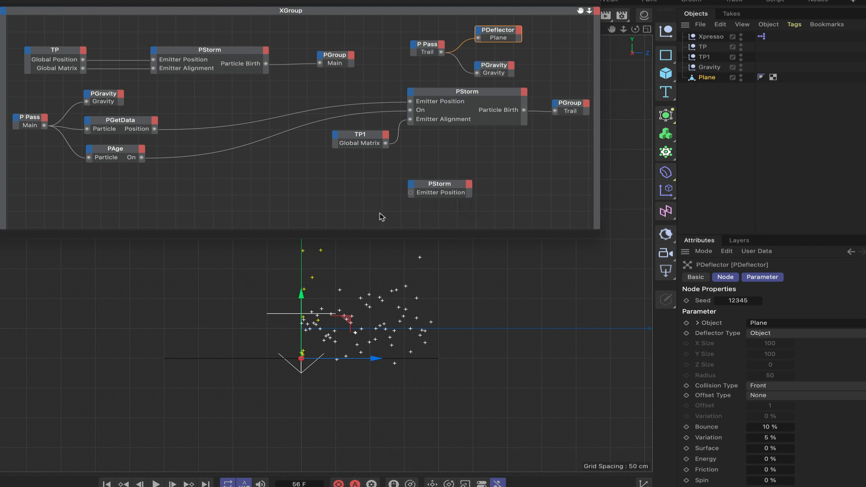
pyautogui.press('F1')
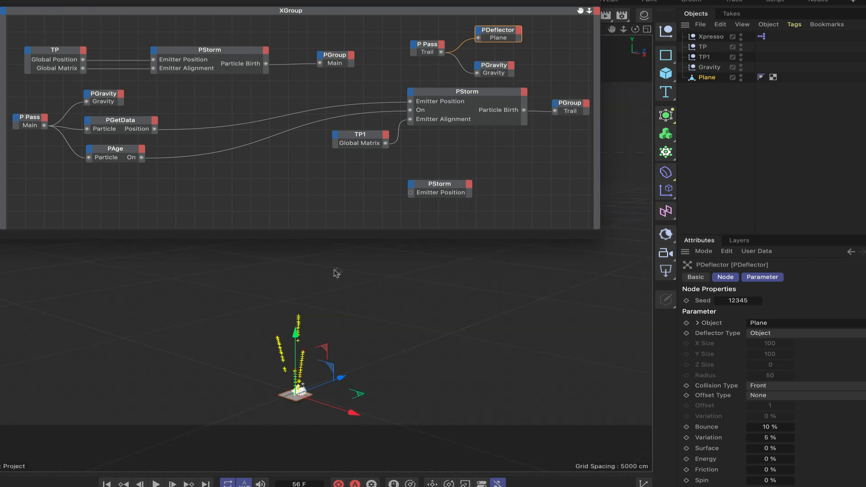
pyautogui.click(156, 483)
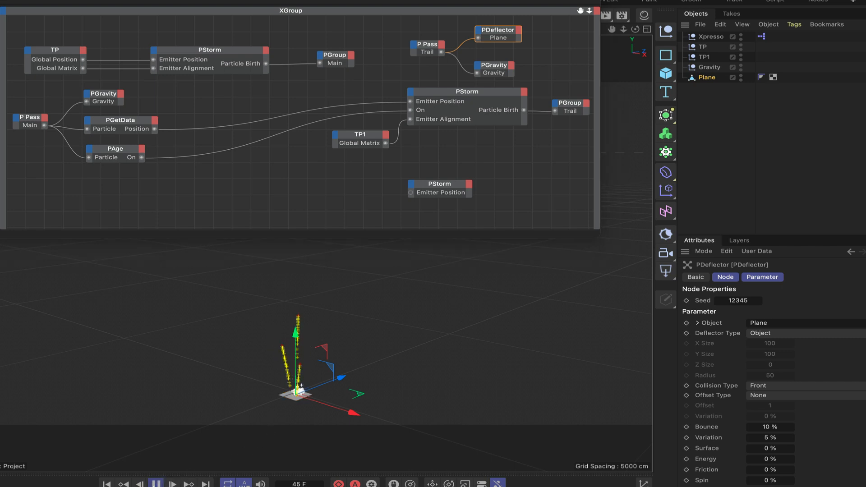
pyautogui.click(156, 484)
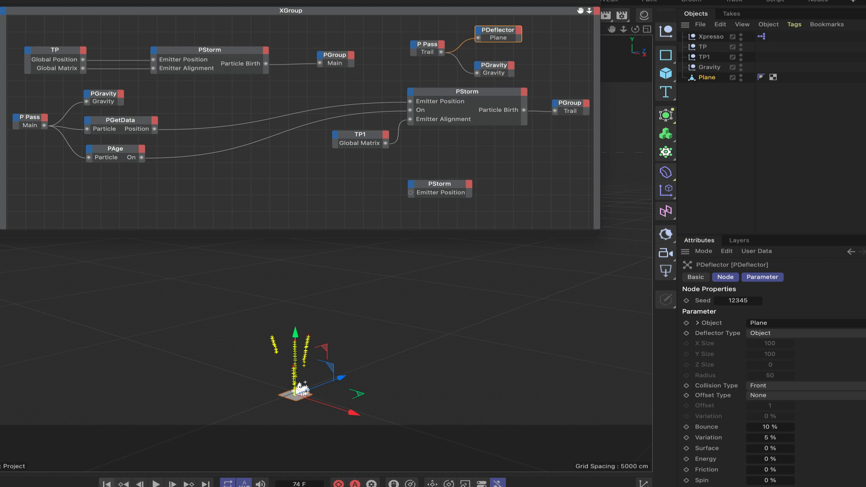
pyautogui.click(107, 484)
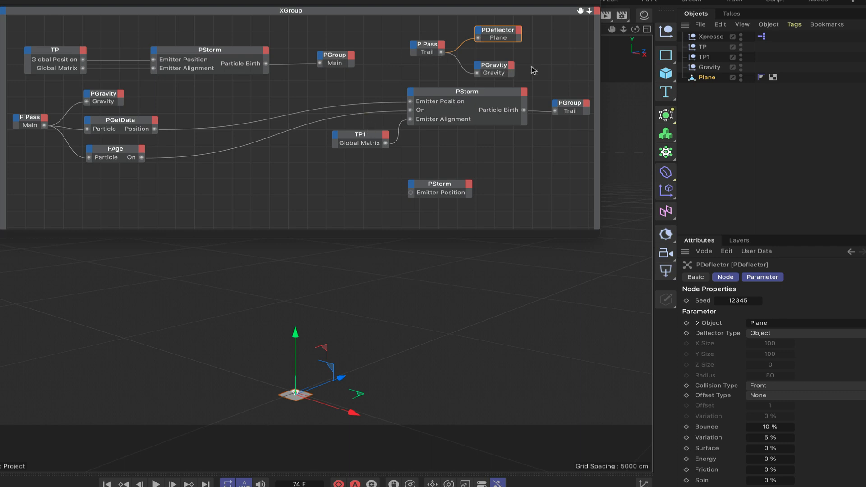
# Step: Add an On input and a Particle Birth output to the unconnected PStorm node, moving it slightly lower in the XGroup
pyautogui.click(441, 188)
pyautogui.moveTo(443, 189)
pyautogui.mouseDown()
pyautogui.moveTo(458, 190)
pyautogui.moveTo(448, 198)
pyautogui.mouseUp()
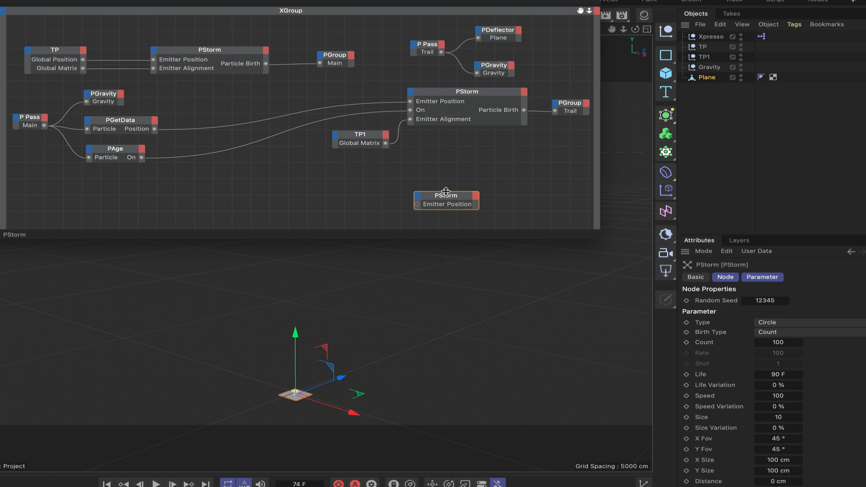
pyautogui.click(419, 198)
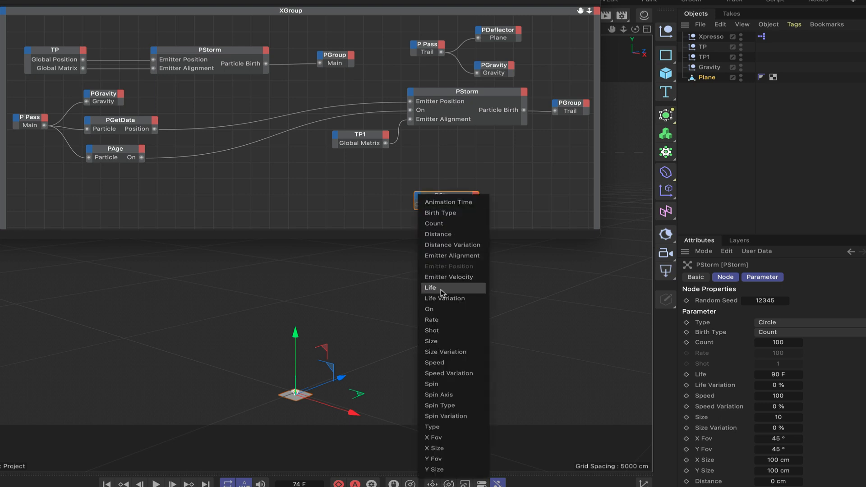
pyautogui.click(436, 307)
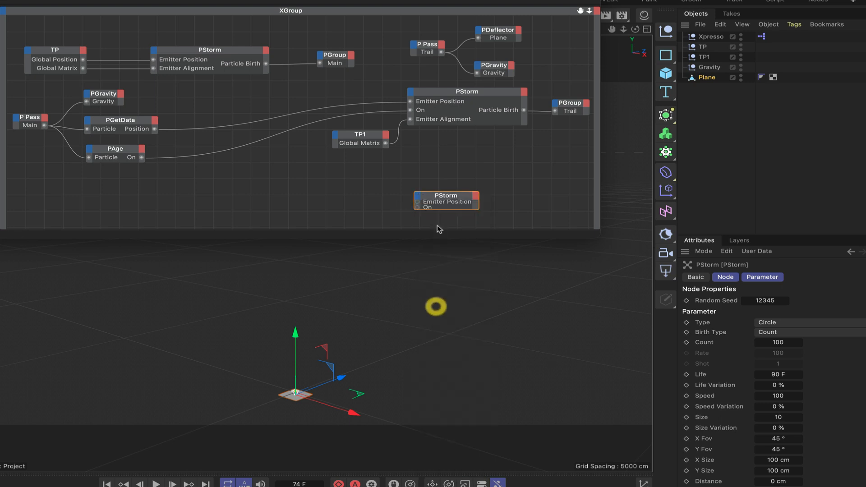
pyautogui.click(453, 189)
pyautogui.click(477, 196)
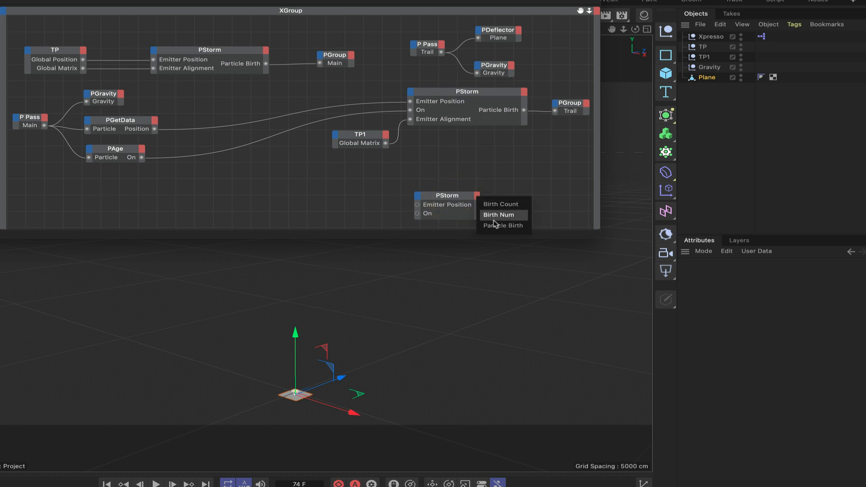
pyautogui.click(496, 224)
pyautogui.click(465, 197)
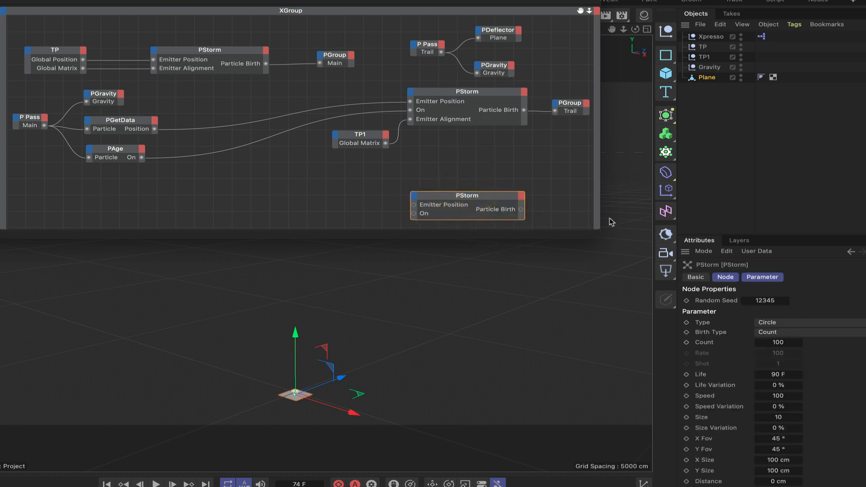
# Step: Enlarge the XGroup and connect PGetData's Position output to the lower PStorm's Emitter Position input
pyautogui.moveTo(597, 233); pyautogui.dragTo(633, 271)
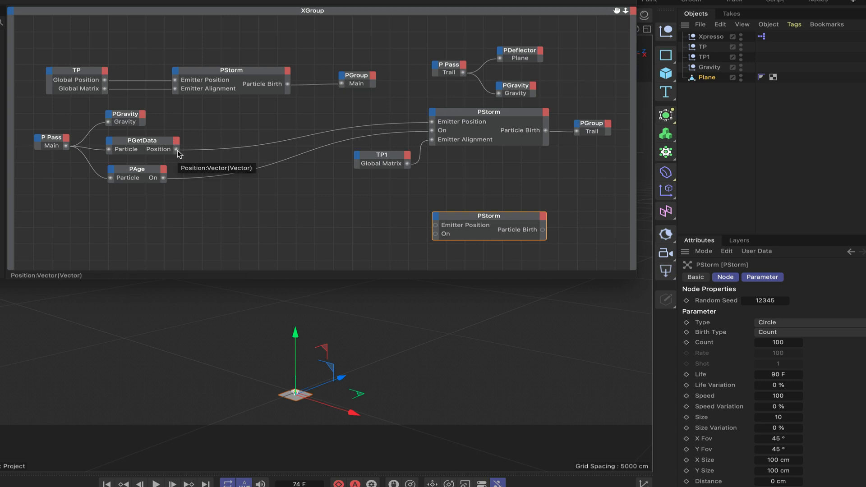
pyautogui.moveTo(176, 150); pyautogui.dragTo(436, 225)
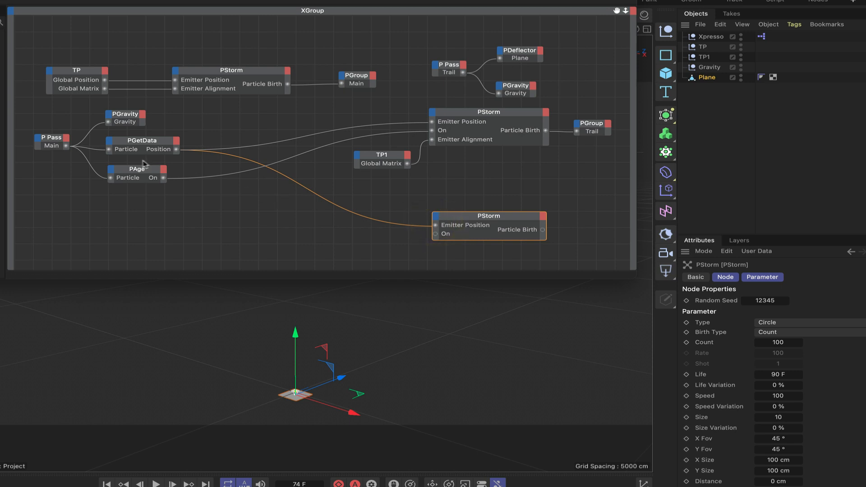
# Step: Duplicate the PAge node below the original and connect the Main P Pass output to the copy's Particle input
pyautogui.keyDown('ctrl'); pyautogui.moveTo(139, 171); pyautogui.dragTo(140, 200); pyautogui.keyUp('ctrl')
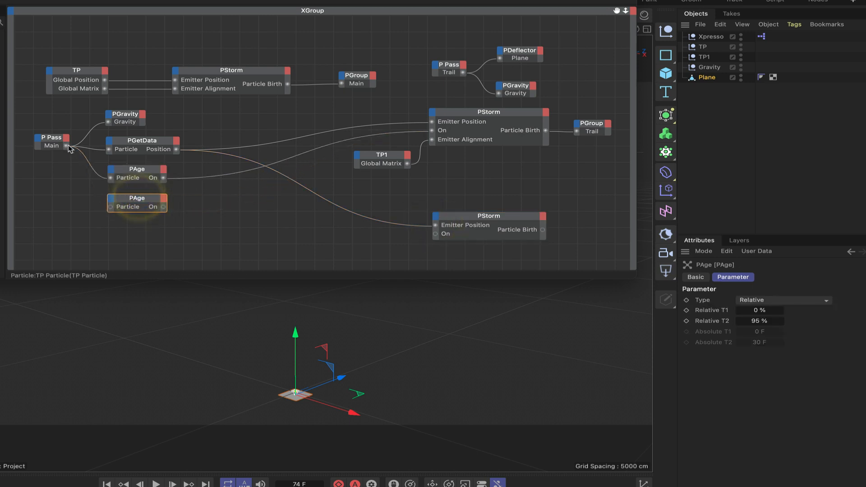
pyautogui.moveTo(69, 146); pyautogui.dragTo(111, 207)
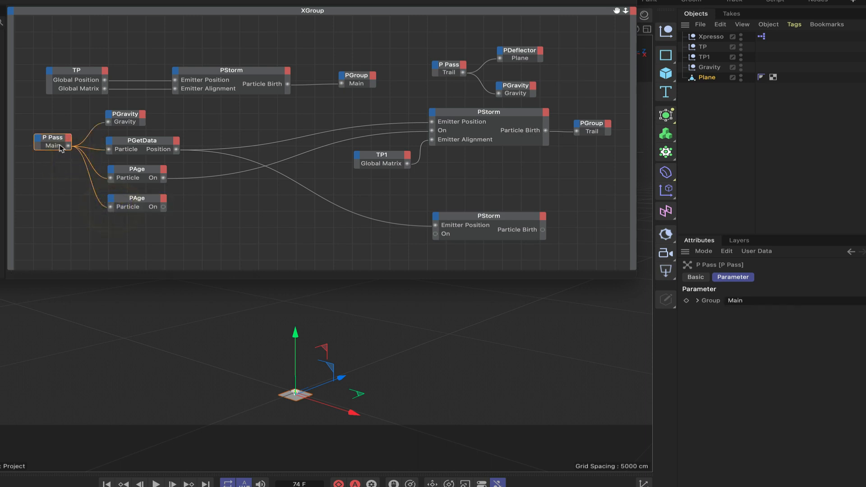
# Step: Set the duplicated PAge's type to Die and connect its On output to the lower PStorm's On input
pyautogui.click(155, 200)
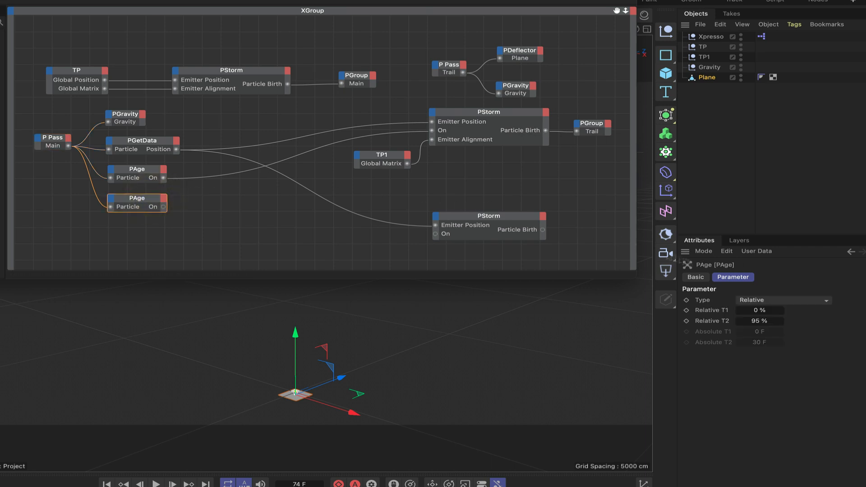
pyautogui.click(790, 300)
pyautogui.click(787, 322)
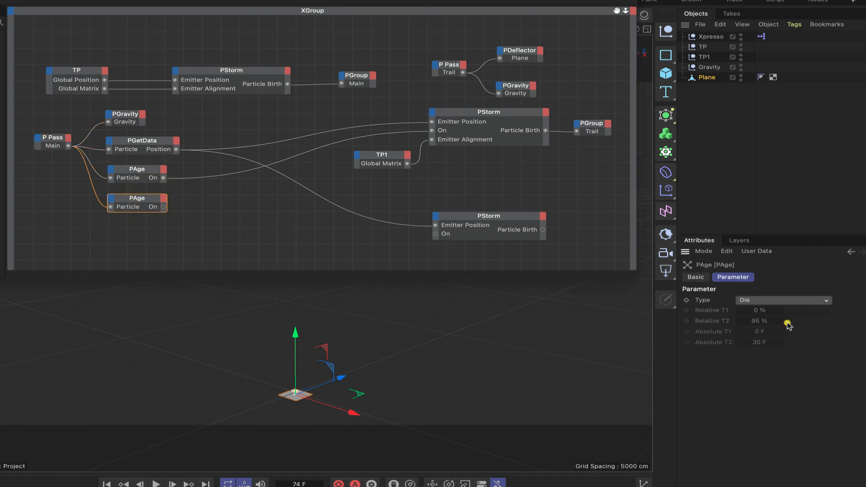
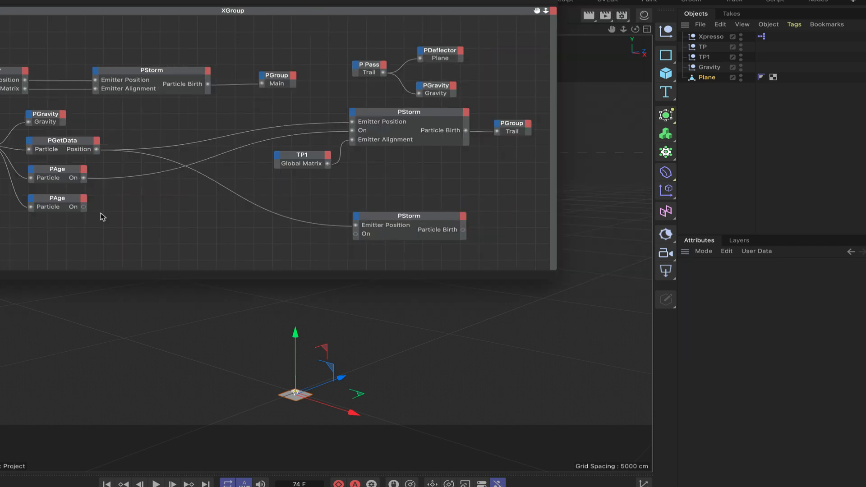
pyautogui.moveTo(83, 208); pyautogui.dragTo(356, 234)
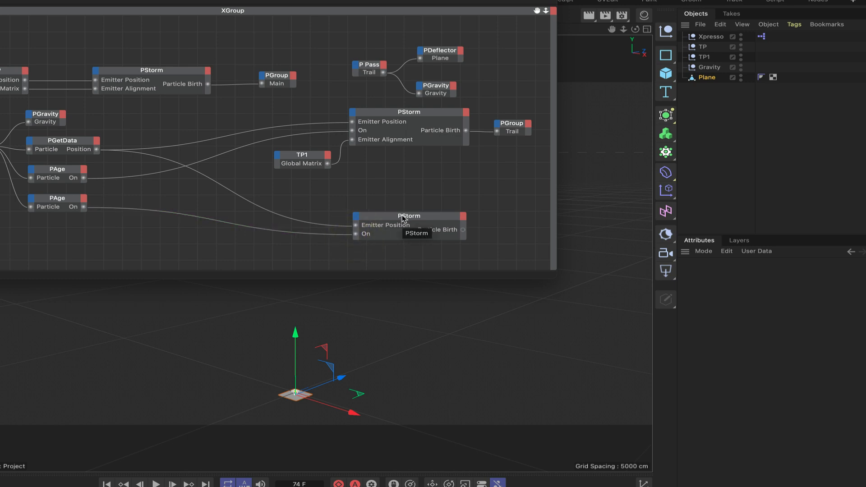
# Step: Set the lower PStorm's count to 3000, life to 30 F and life variation to 40 %
pyautogui.click(404, 219)
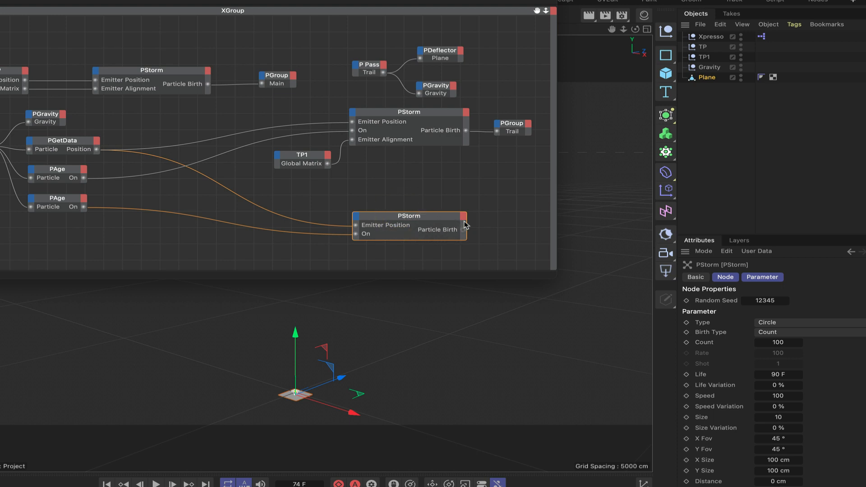
pyautogui.click(778, 343)
pyautogui.click(771, 375)
pyautogui.click(781, 386)
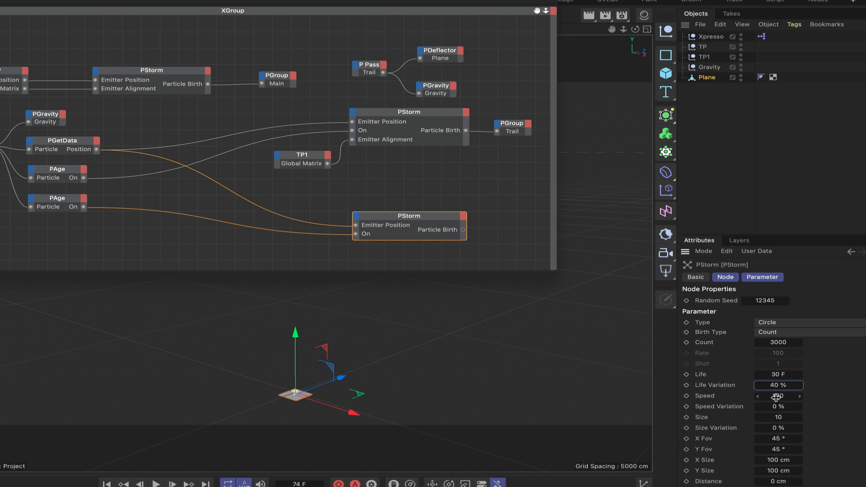
# Step: Set the lower PStorm's speed to 800, speed variation to 20 % and size to 1
pyautogui.click(776, 397)
pyautogui.write('800')
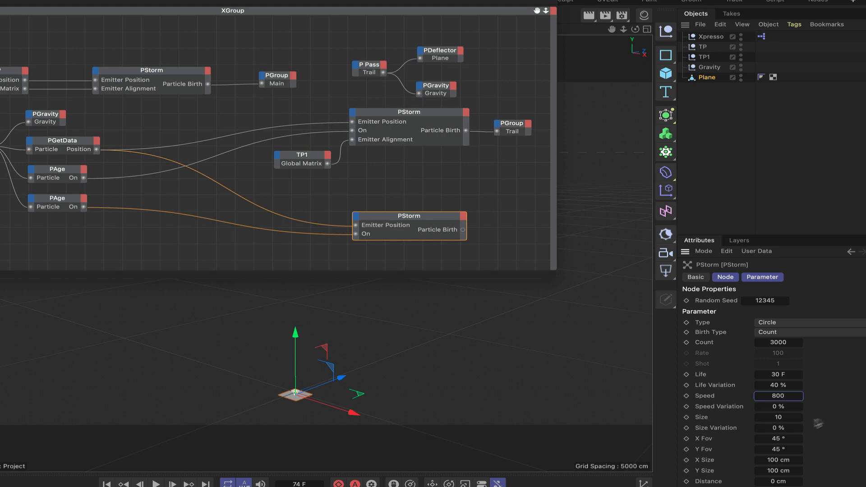
pyautogui.click(780, 406)
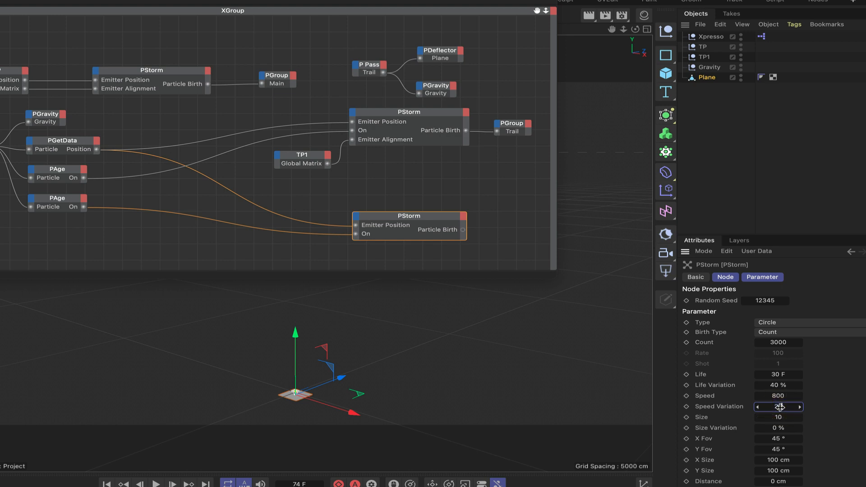
pyautogui.click(779, 417)
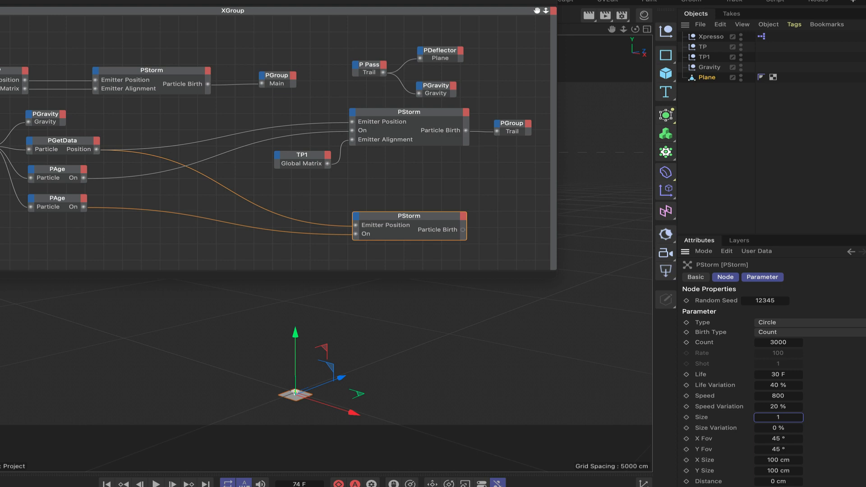
# Step: Set the lower PStorm's X and Y Fov to 360° and its X and Y size to 4 cm
pyautogui.click(781, 439)
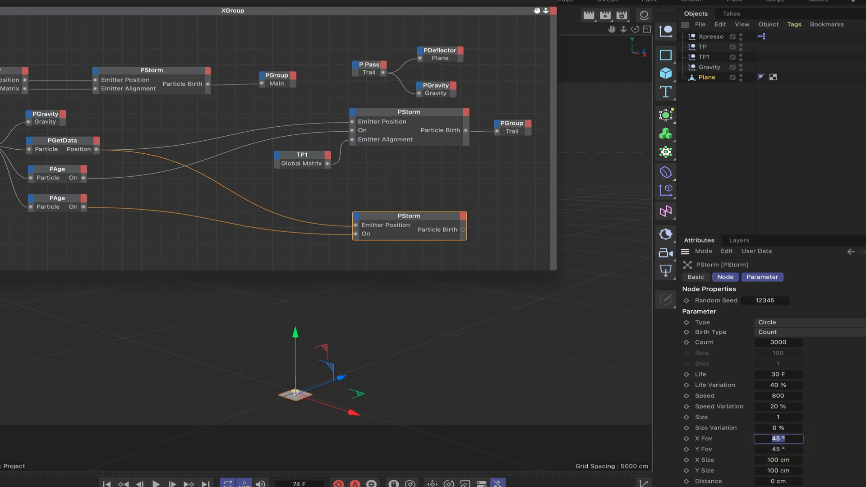
pyautogui.click(781, 448)
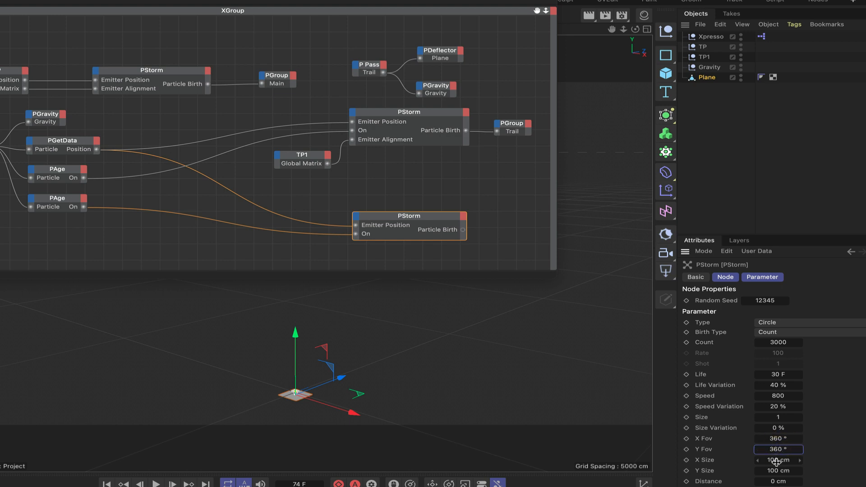
pyautogui.click(776, 460)
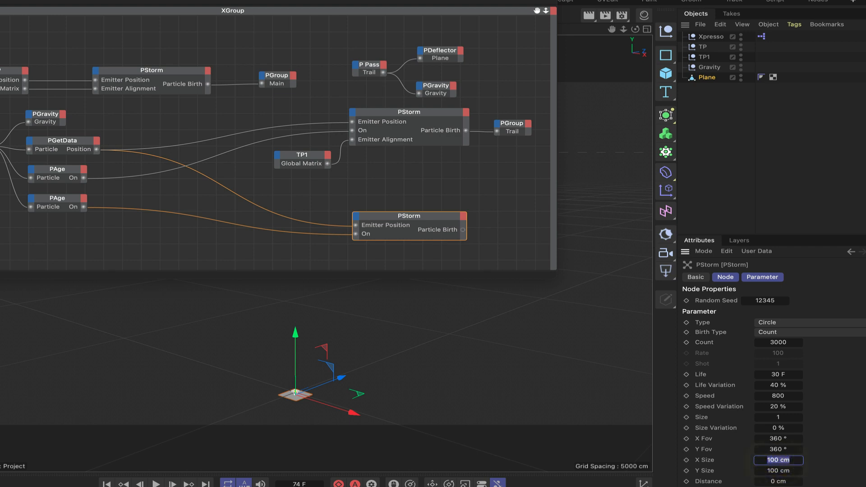
pyautogui.write('4')
pyautogui.click(779, 471)
pyautogui.write('4')
pyautogui.press('Return')
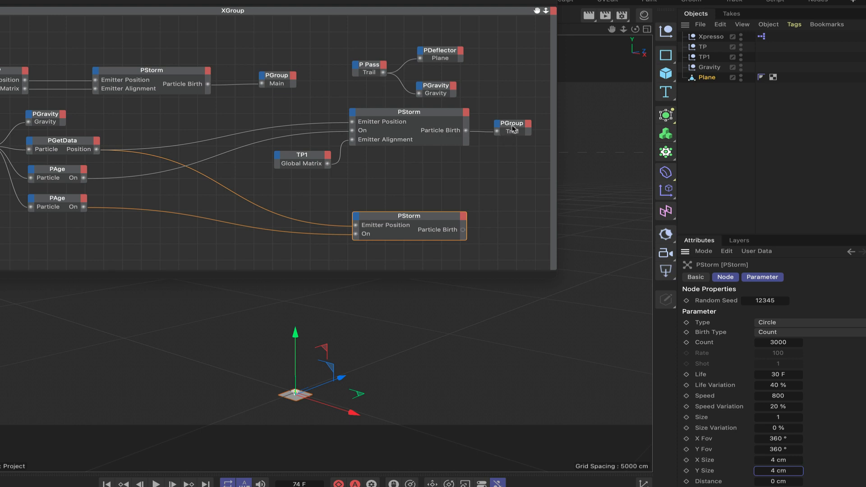
# Step: Duplicate the Trail PGroup beside the lower PStorm, assign it the Boom group and connect the PStorm's Particle Birth output to it
pyautogui.moveTo(513, 127); pyautogui.dragTo(516, 223)
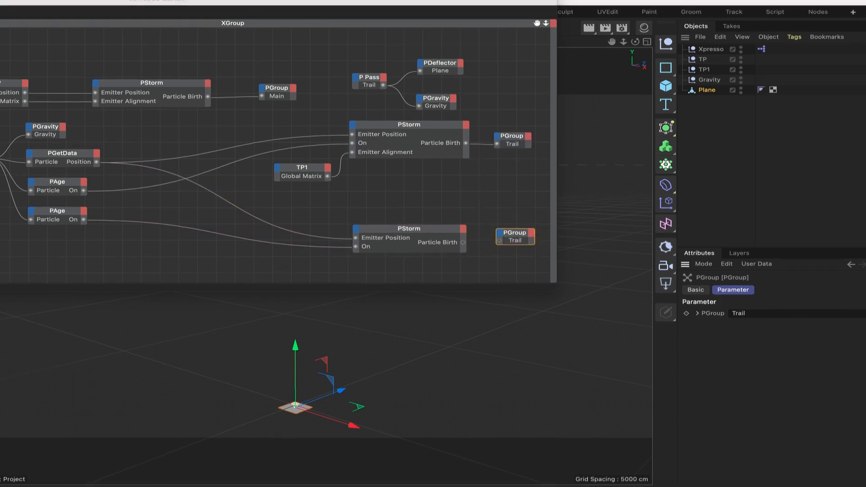
pyautogui.click(556, 3)
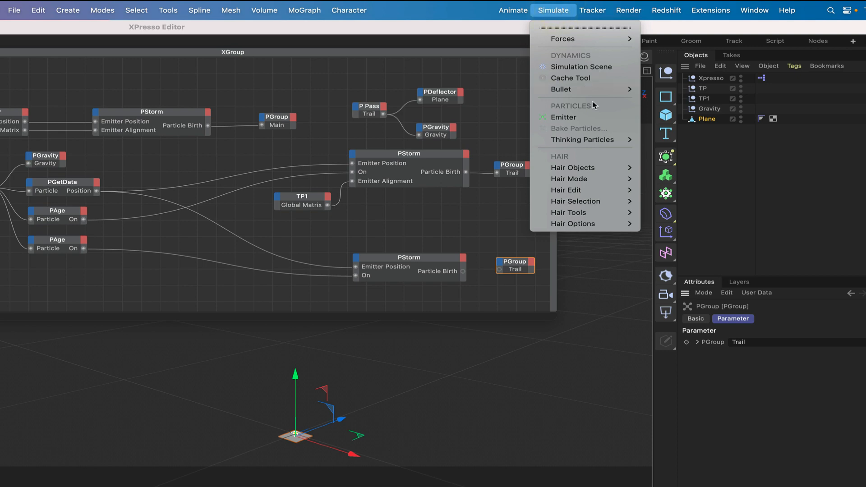
pyautogui.moveTo(587, 139)
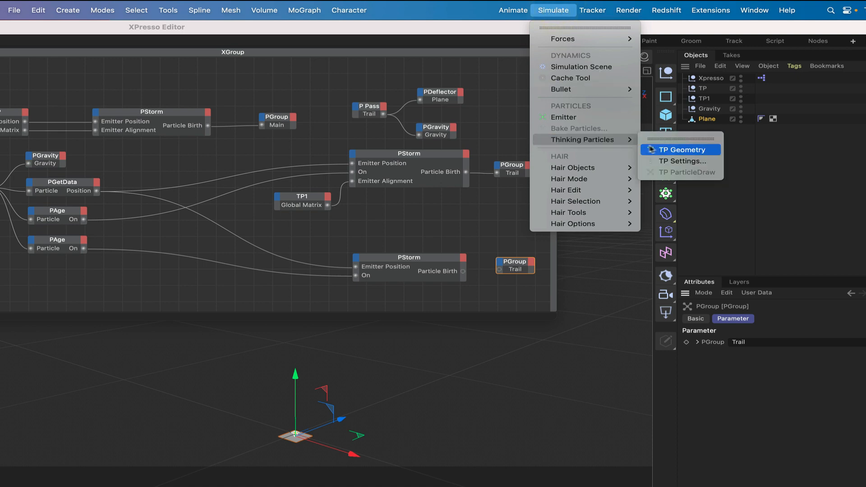
pyautogui.click(675, 161)
pyautogui.moveTo(777, 146); pyautogui.dragTo(751, 34)
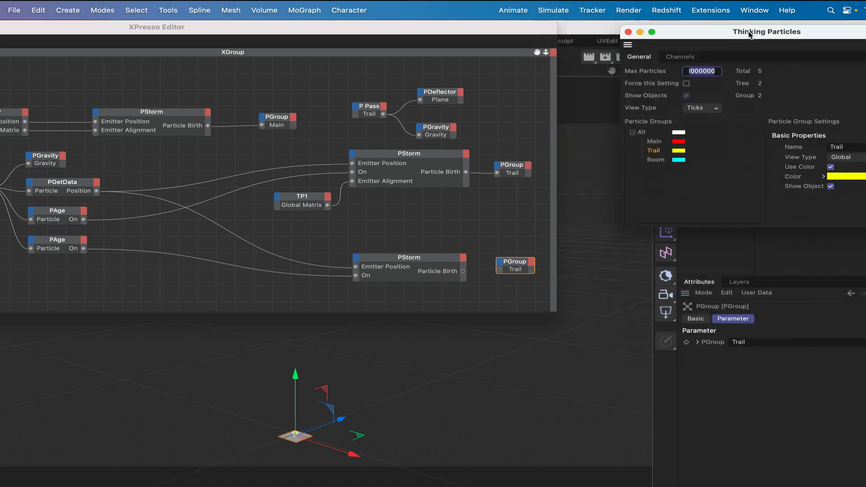
pyautogui.moveTo(655, 160); pyautogui.dragTo(754, 343)
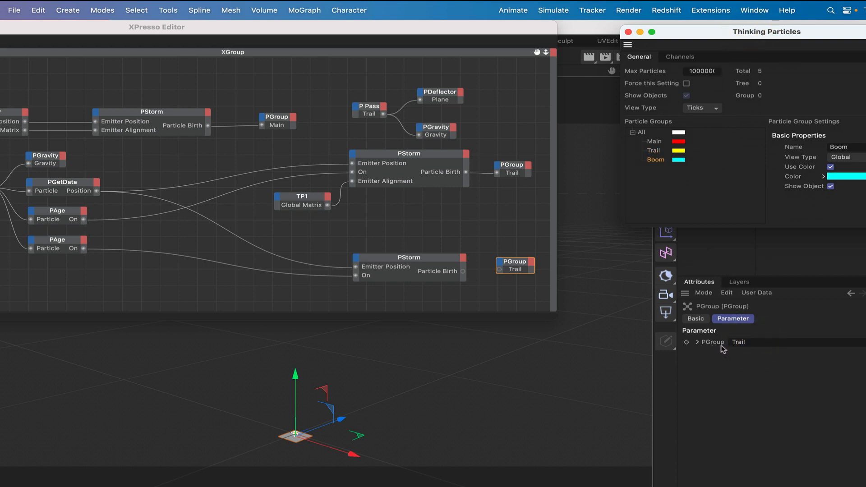
pyautogui.moveTo(659, 162); pyautogui.dragTo(749, 343)
pyautogui.click(629, 32)
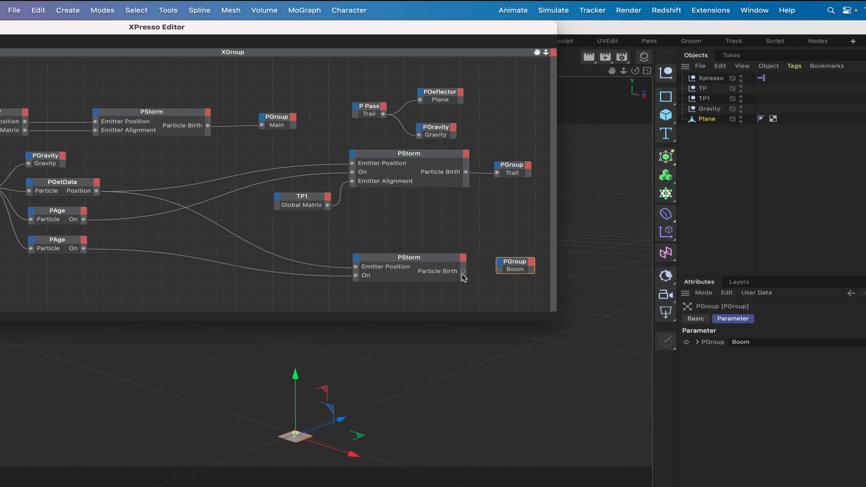
pyautogui.moveTo(483, 273); pyautogui.dragTo(527, 263)
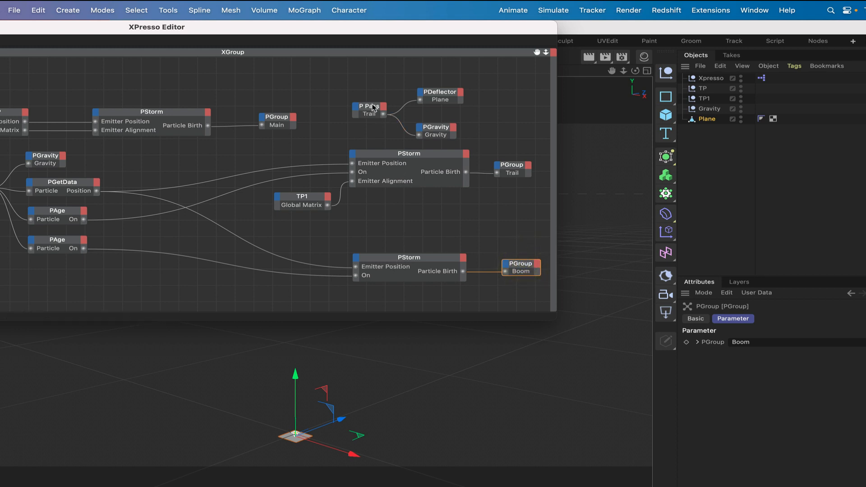
# Step: Duplicate the Trail P Pass node above the lower PStorm and set the copy's group to Boom
pyautogui.keyDown('ctrl'); pyautogui.moveTo(372, 109); pyautogui.dragTo(371, 230); pyautogui.keyUp('ctrl')
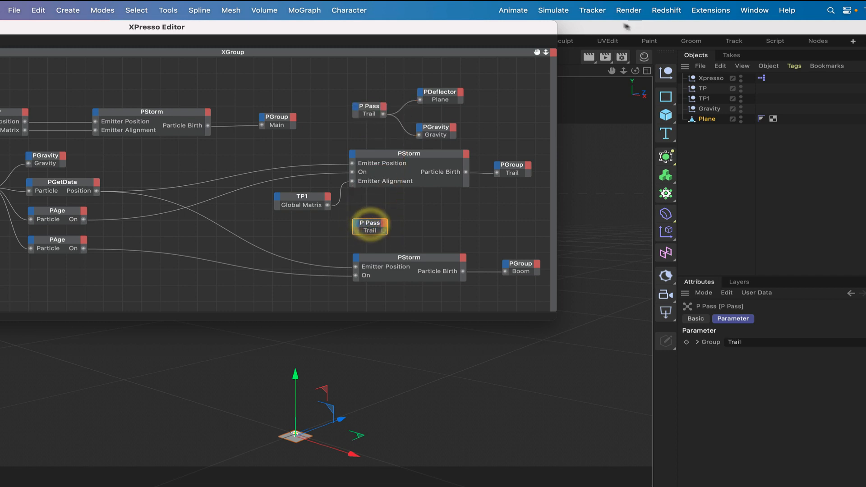
pyautogui.click(561, 14)
pyautogui.moveTo(622, 140)
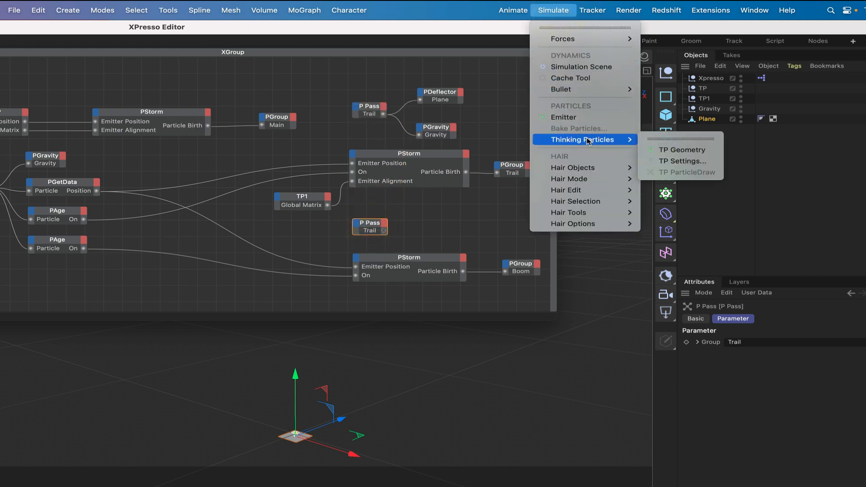
pyautogui.click(670, 162)
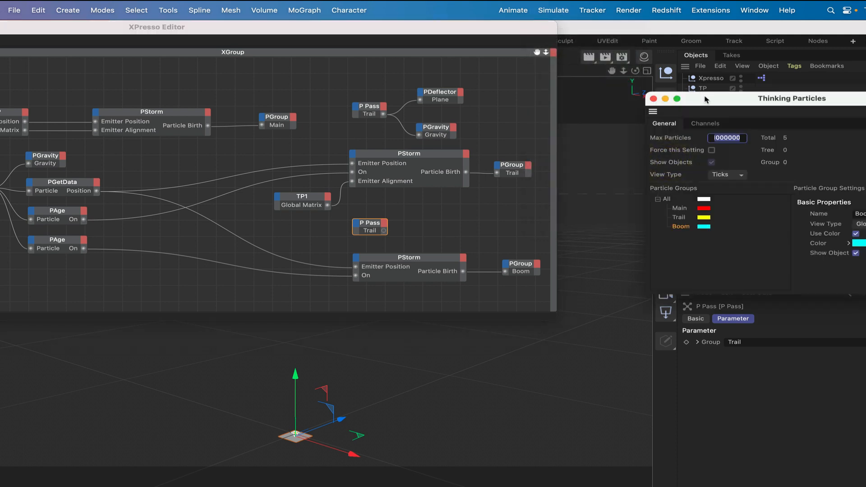
pyautogui.moveTo(711, 91); pyautogui.dragTo(722, 27)
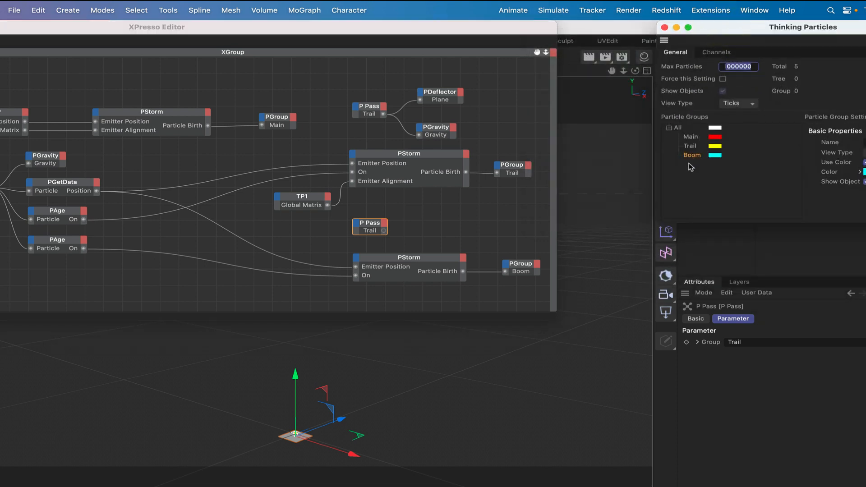
pyautogui.moveTo(692, 154); pyautogui.dragTo(375, 233)
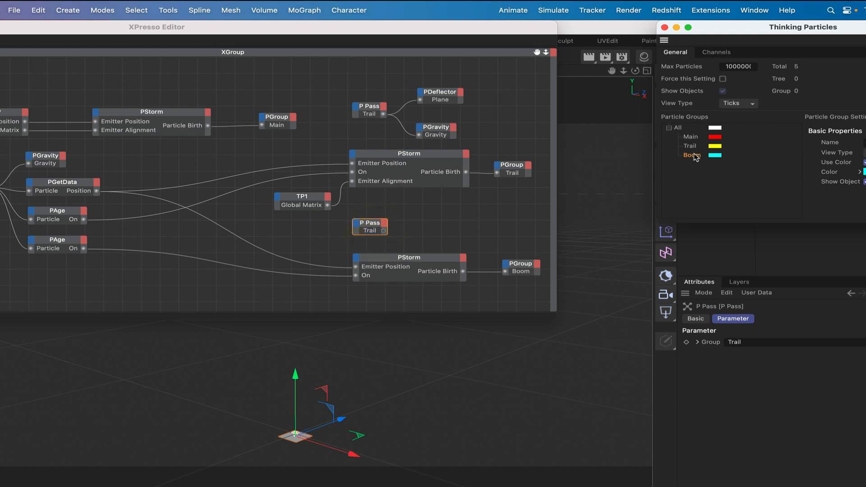
pyautogui.moveTo(695, 155); pyautogui.dragTo(369, 232)
# Step: Duplicate the PGravity node beside the Boom P Pass and connect the P Pass output to it, placing the pair just above the lower PStorm
pyautogui.keyDown('ctrl'); pyautogui.moveTo(440, 130); pyautogui.dragTo(445, 226); pyautogui.keyUp('ctrl')
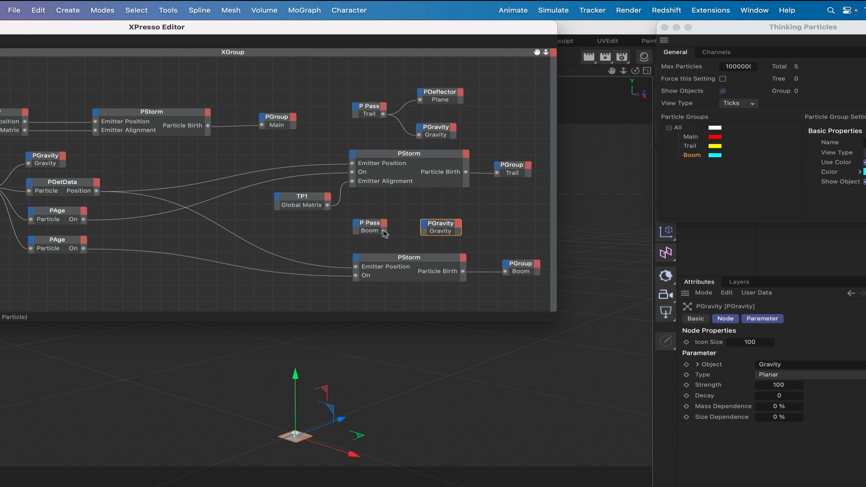
pyautogui.moveTo(383, 231); pyautogui.dragTo(445, 226)
pyautogui.moveTo(378, 212); pyautogui.dragTo(447, 225)
pyautogui.moveTo(445, 226); pyautogui.dragTo(444, 234)
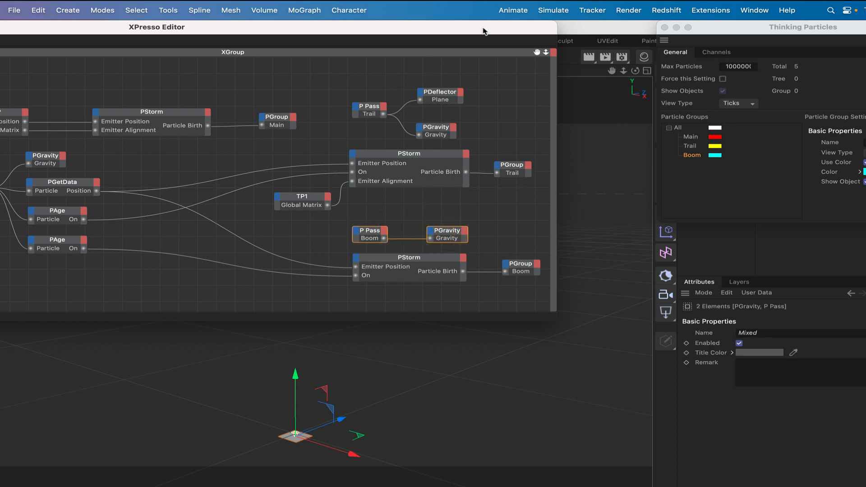
# Step: Uncover the viewport and play the particle animation from the first frame, stopping it partway through
pyautogui.moveTo(483, 31); pyautogui.dragTo(130, 32)
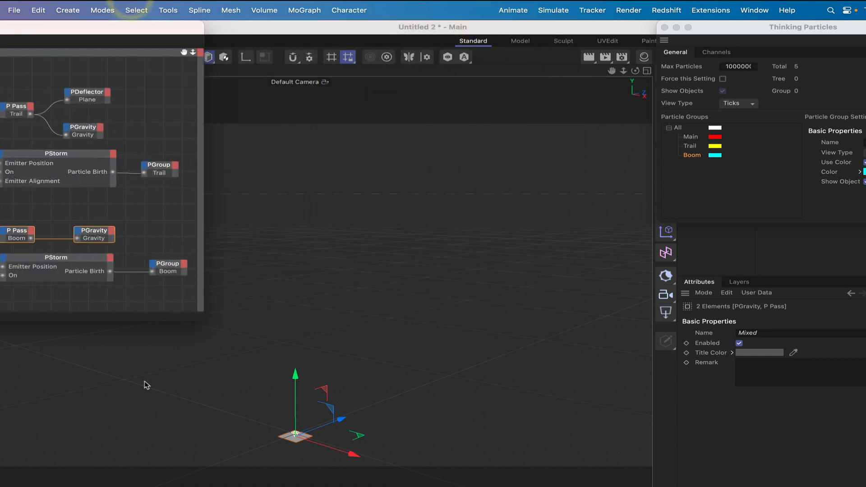
pyautogui.click(154, 450)
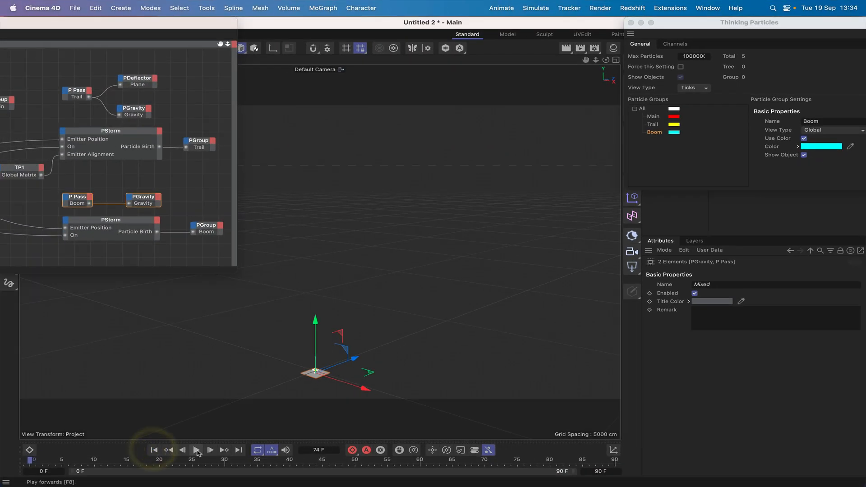
pyautogui.click(197, 450)
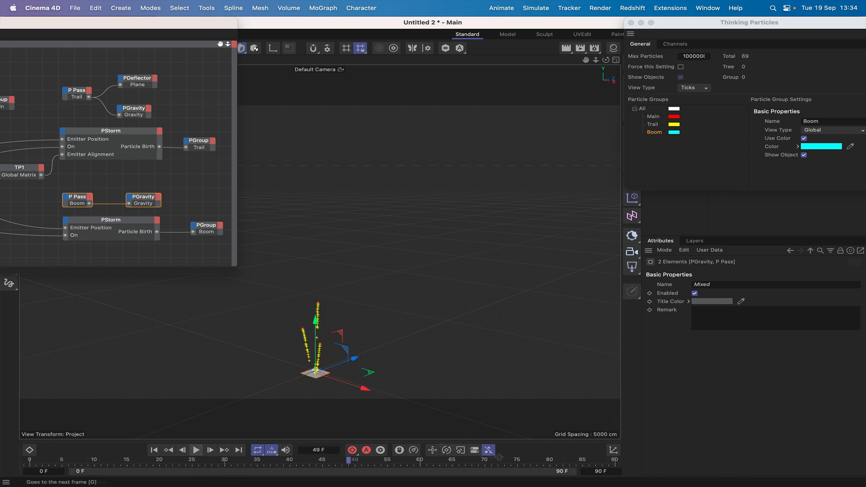
pyautogui.click(197, 451)
# Step: Extend the project's end frame to 1000 F
pyautogui.click(602, 471)
pyautogui.write('1')
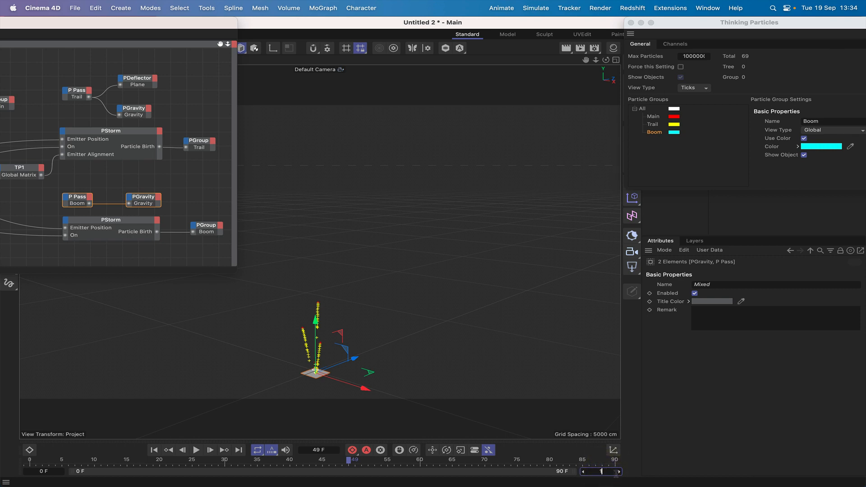
pyautogui.write('000')
pyautogui.press('Return')
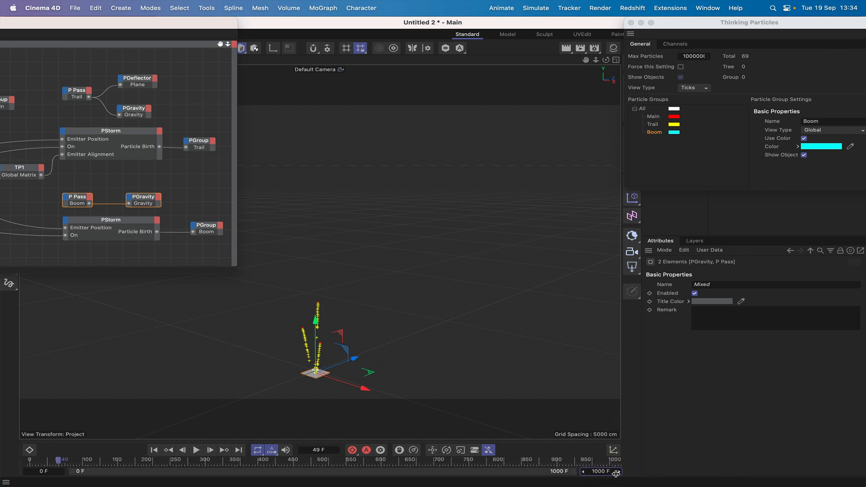
# Step: Play the extended animation from the start to check the Boom burst, and return to the first frame
pyautogui.click(154, 450)
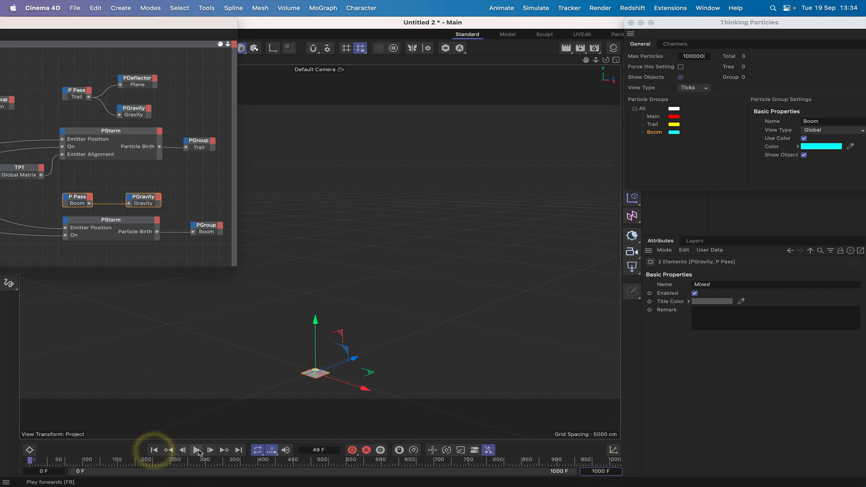
pyautogui.click(196, 451)
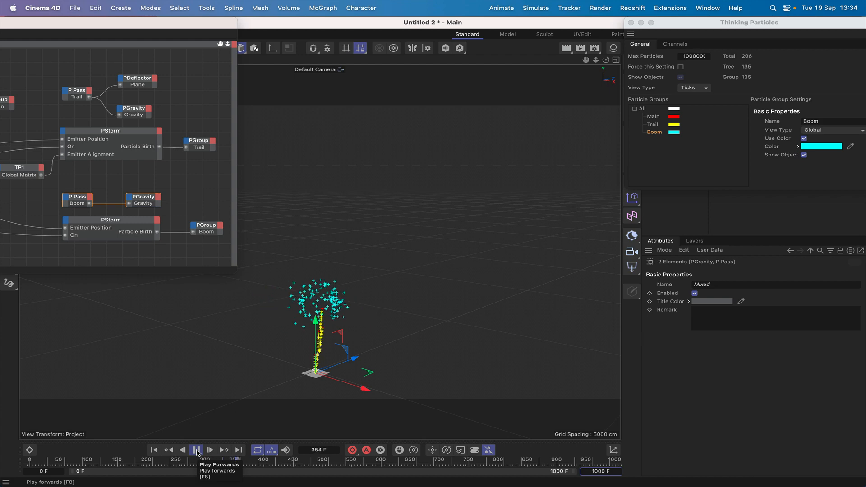
pyautogui.click(197, 450)
pyautogui.click(154, 451)
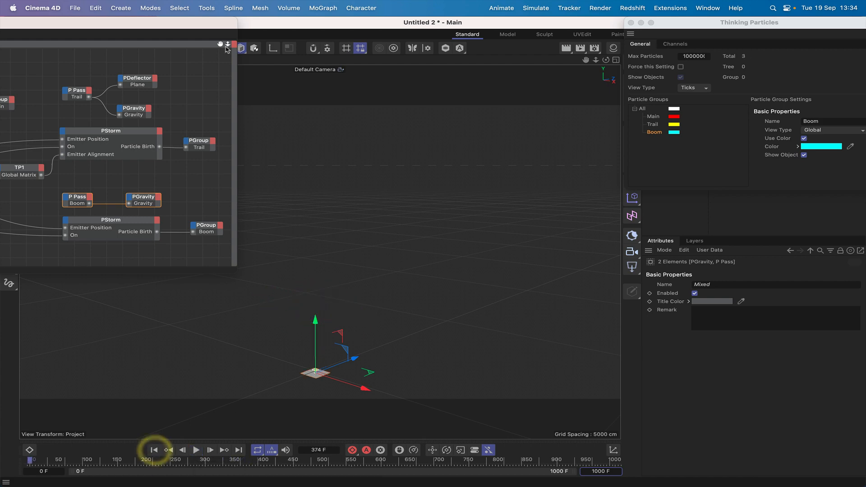
pyautogui.doubleClick(206, 23)
pyautogui.moveTo(497, 21); pyautogui.dragTo(513, 22)
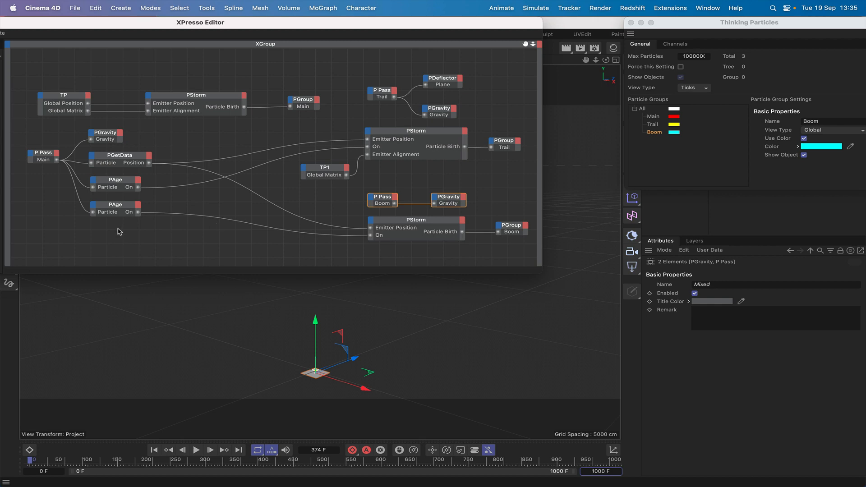
pyautogui.moveTo(472, 25); pyautogui.dragTo(182, 39)
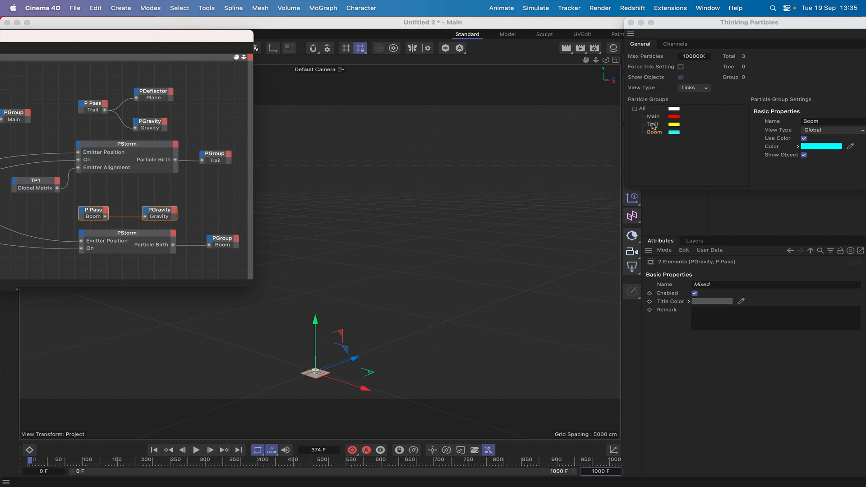
pyautogui.click(662, 123)
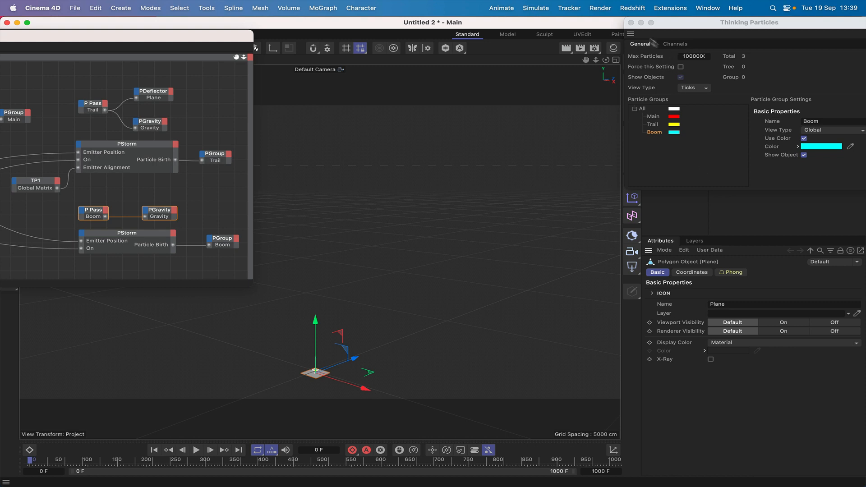
# Step: Close the Thinking Particles settings, add a sphere below the Xpresso object and duplicate it
pyautogui.click(631, 23)
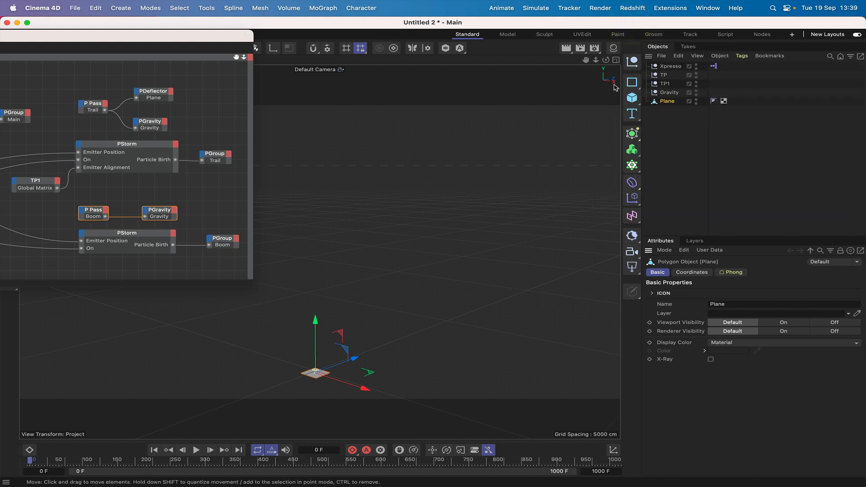
pyautogui.click(630, 97)
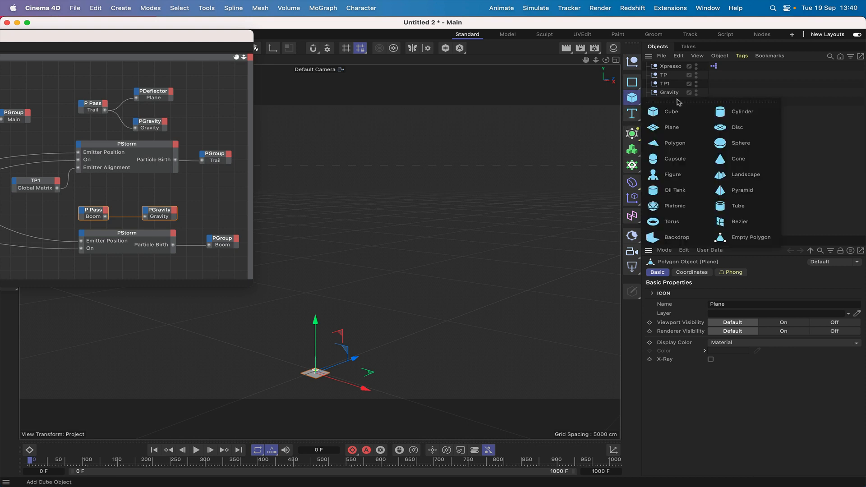
pyautogui.click(724, 141)
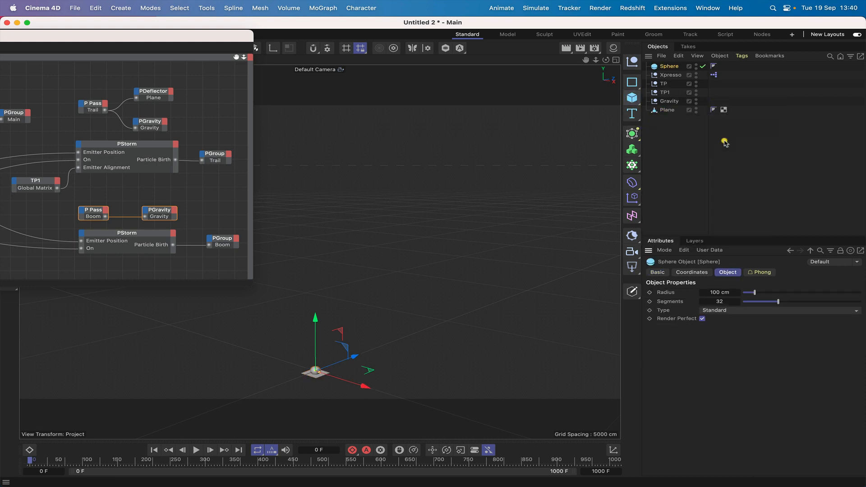
pyautogui.moveTo(677, 67); pyautogui.dragTo(673, 81)
pyautogui.click(670, 78)
# Step: Rename the first sphere Main and its copy Boom
pyautogui.doubleClick(670, 75)
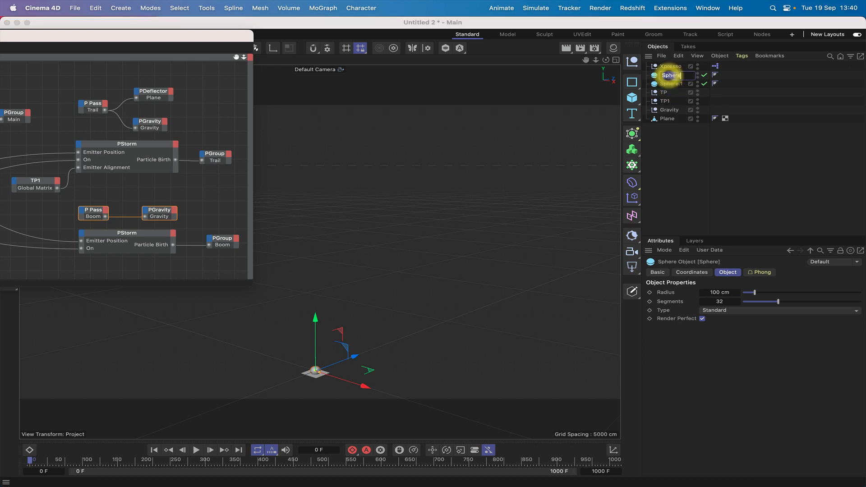
pyautogui.write('Main')
pyautogui.press('Return')
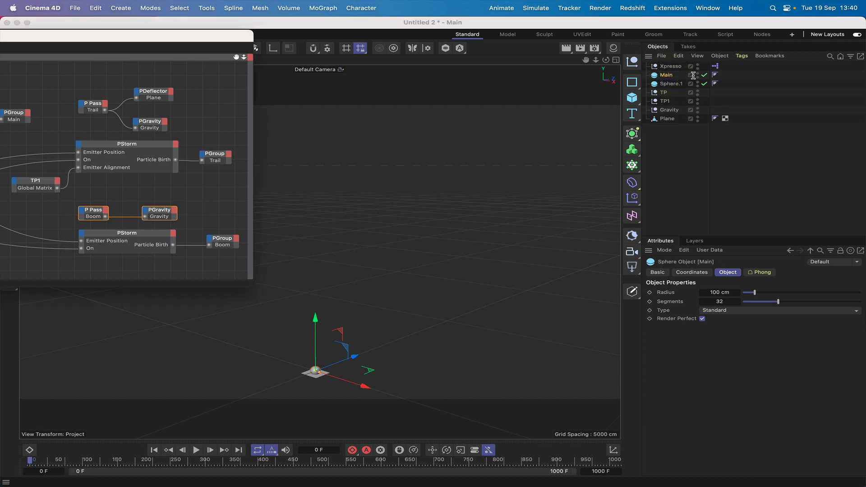
pyautogui.doubleClick(667, 85)
pyautogui.write('T')
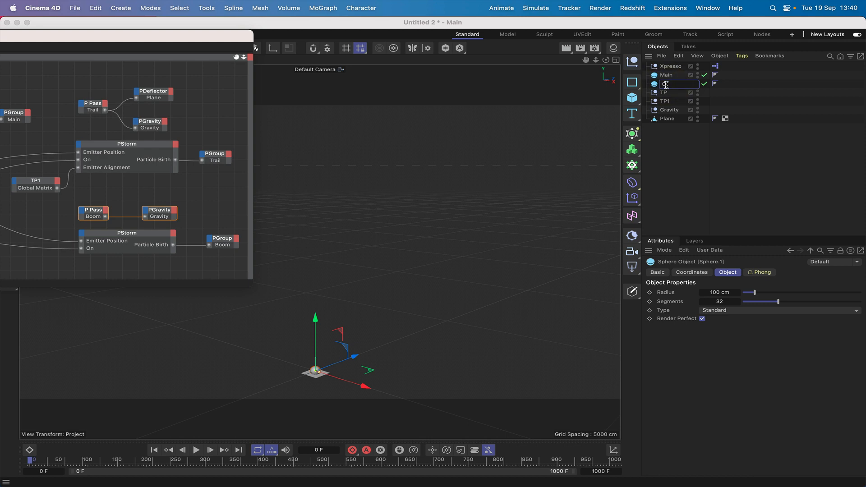
pyautogui.press('Return')
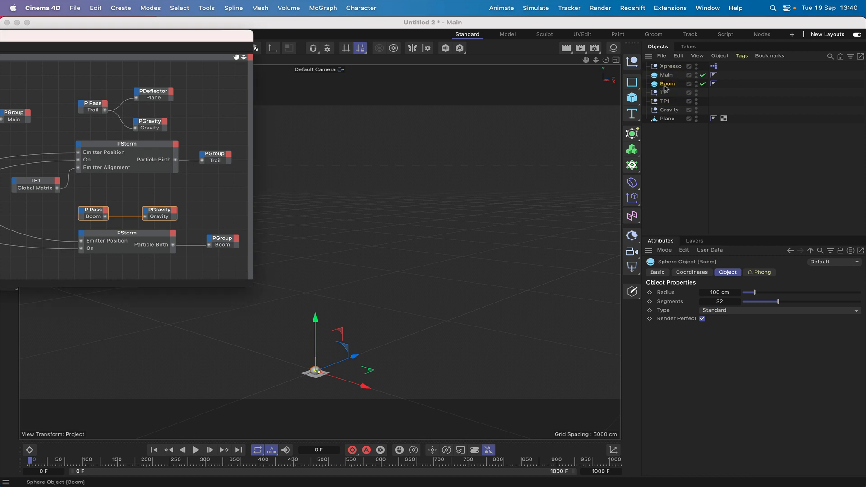
# Step: Set the radius of both the Main and Boom spheres to 3 cm
pyautogui.click(664, 77)
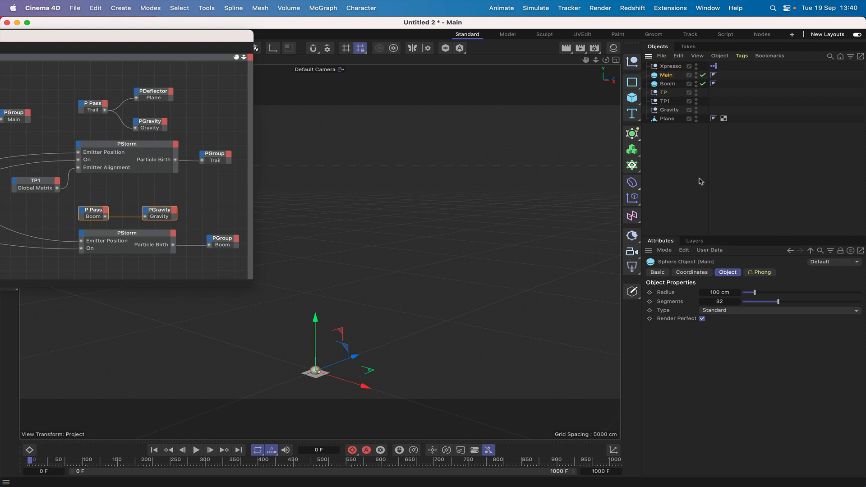
pyautogui.keyDown('shift'); pyautogui.click(667, 83); pyautogui.keyUp('shift')
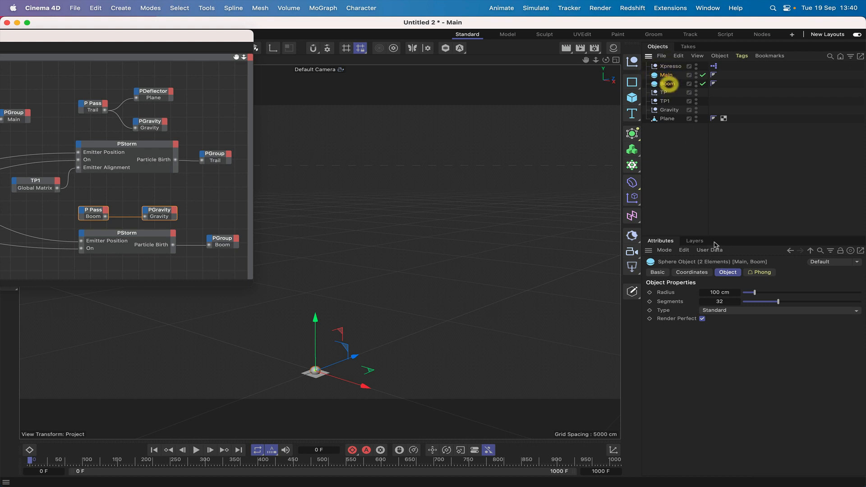
pyautogui.click(720, 292)
pyautogui.write('3')
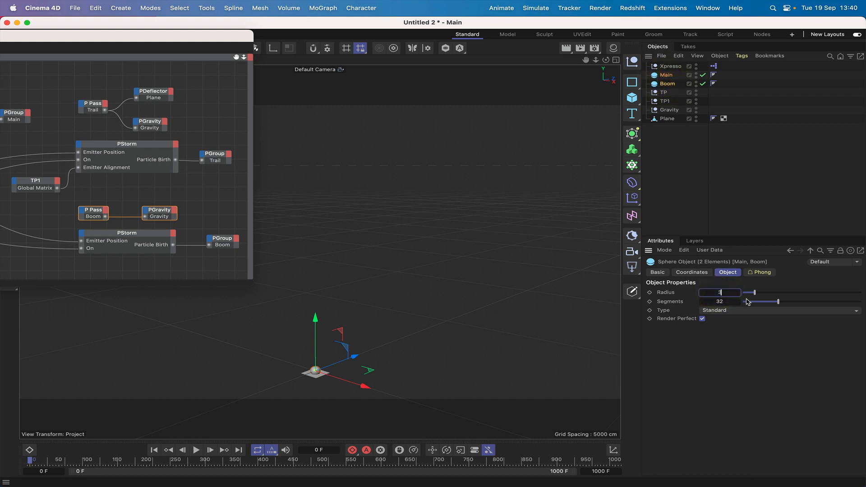
pyautogui.press('Return')
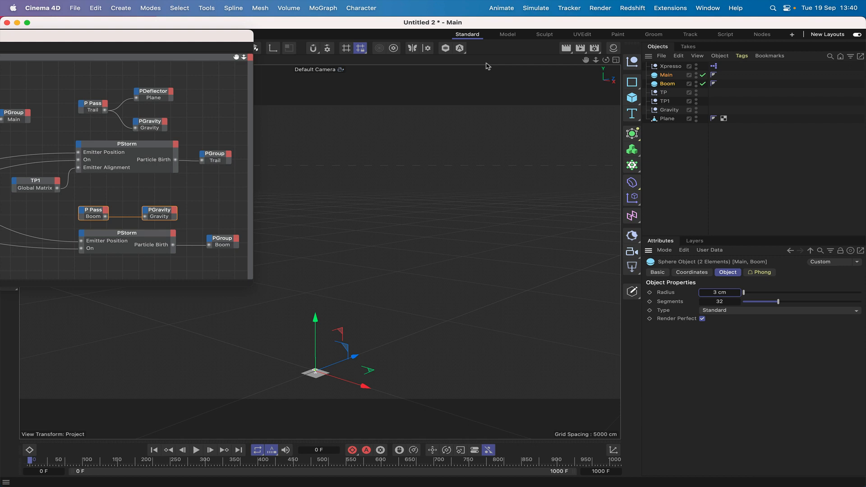
pyautogui.click(614, 49)
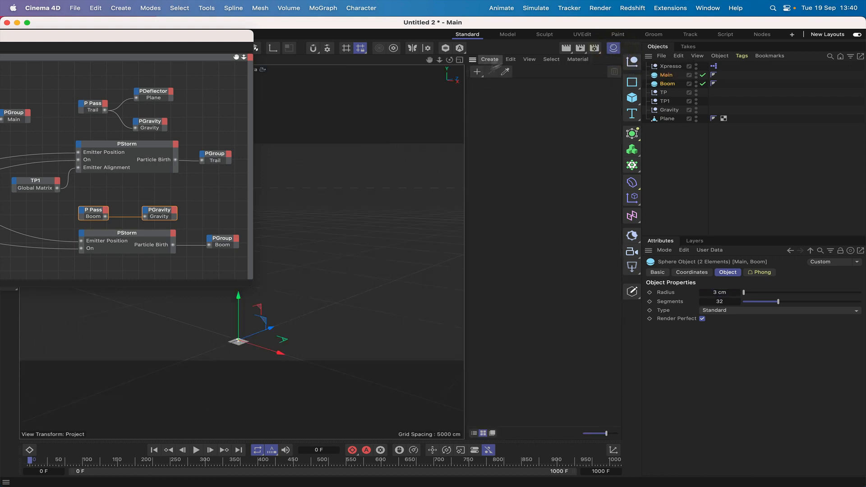
pyautogui.click(614, 48)
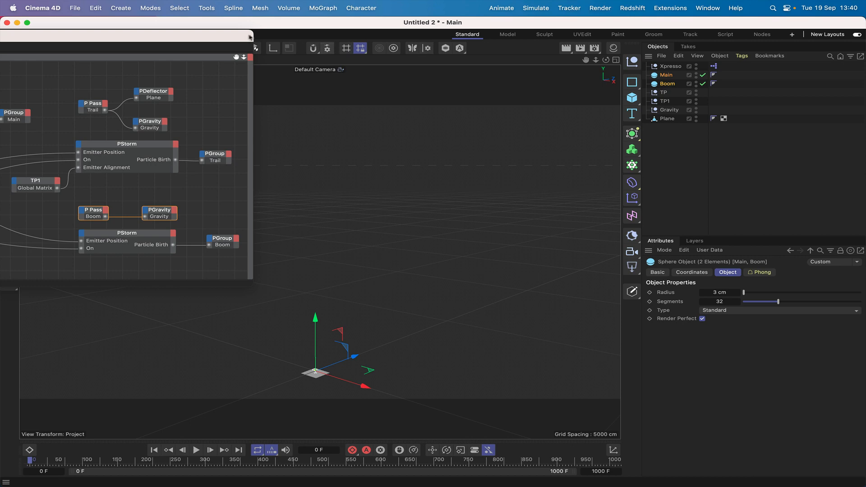
# Step: Add a PShape node below the lower PAge node in the XGroup and place a copy above the Boom group's PGravity node
pyautogui.moveTo(225, 39); pyautogui.dragTo(553, 26)
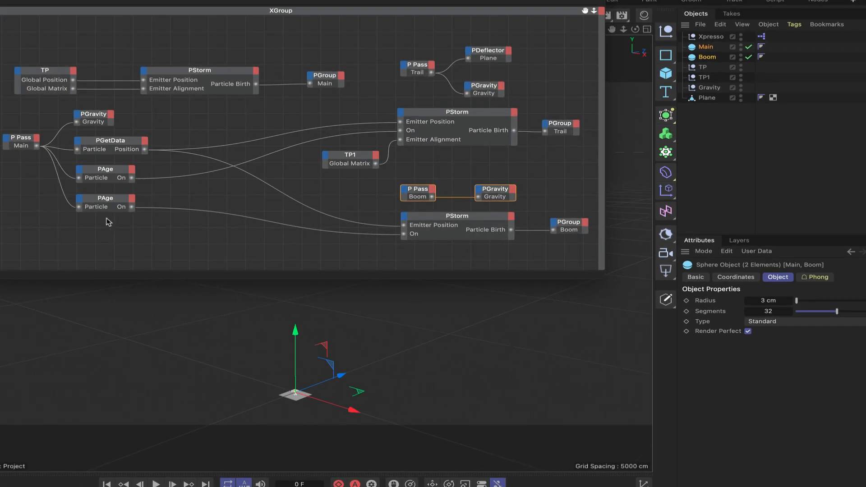
pyautogui.rightClick(108, 222)
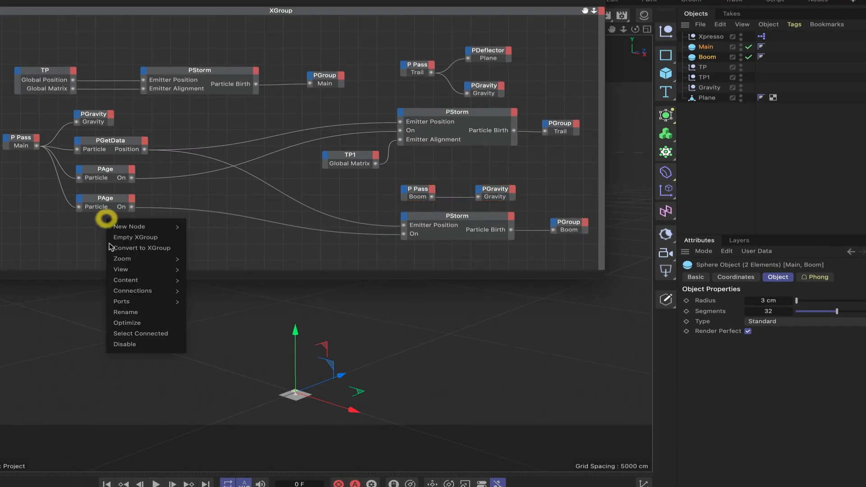
pyautogui.moveTo(140, 227)
pyautogui.moveTo(203, 231)
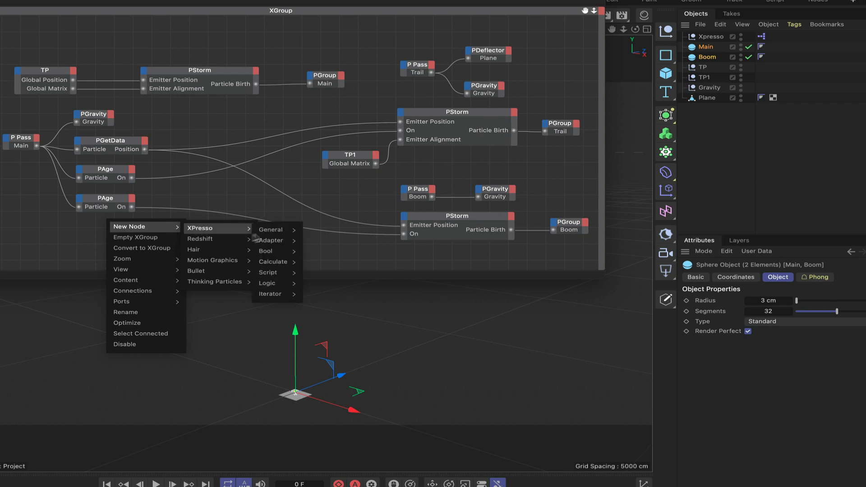
pyautogui.moveTo(239, 282)
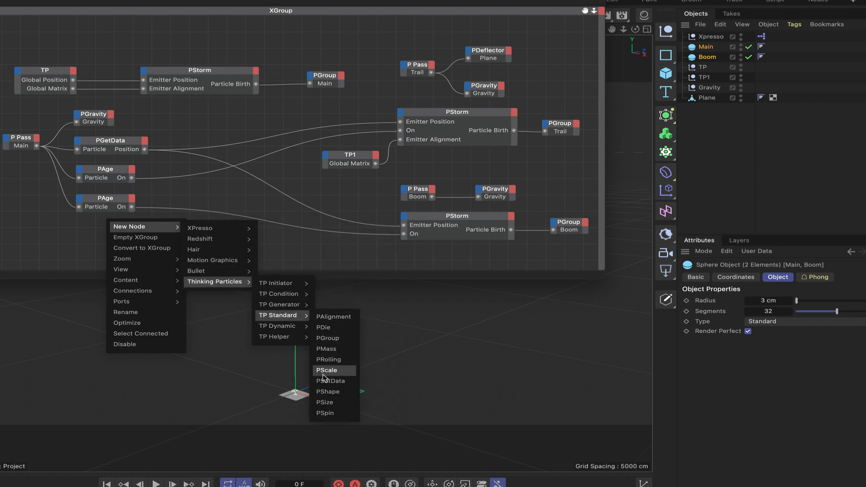
pyautogui.click(328, 391)
pyautogui.moveTo(98, 219); pyautogui.dragTo(483, 161)
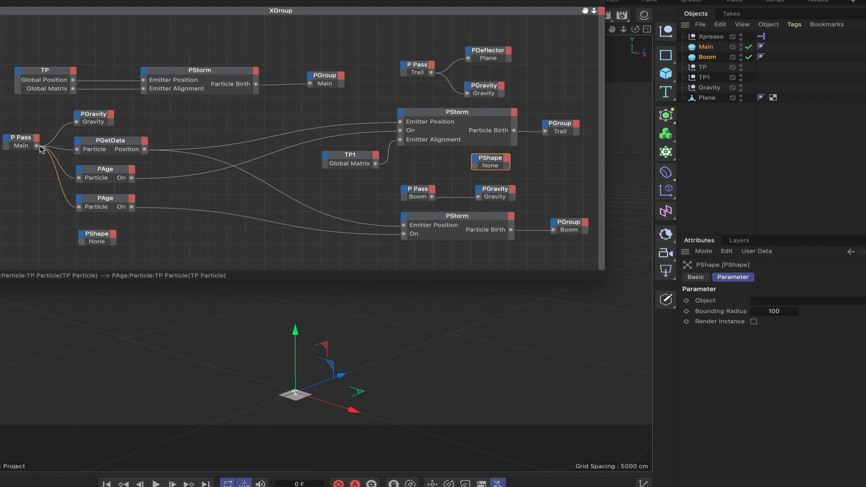
# Step: Connect the Main P Pass to the first PShape node, assign the Main sphere as its object and set its bounding radius to 0
pyautogui.moveTo(36, 146); pyautogui.dragTo(81, 243)
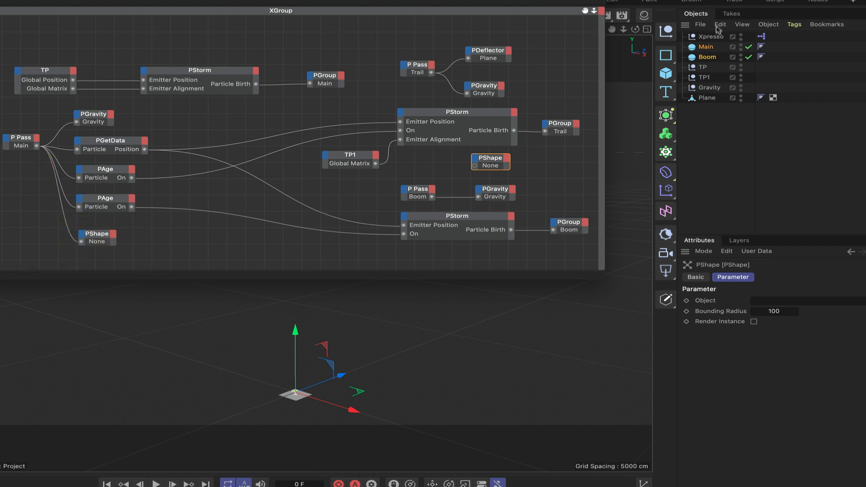
pyautogui.click(708, 47)
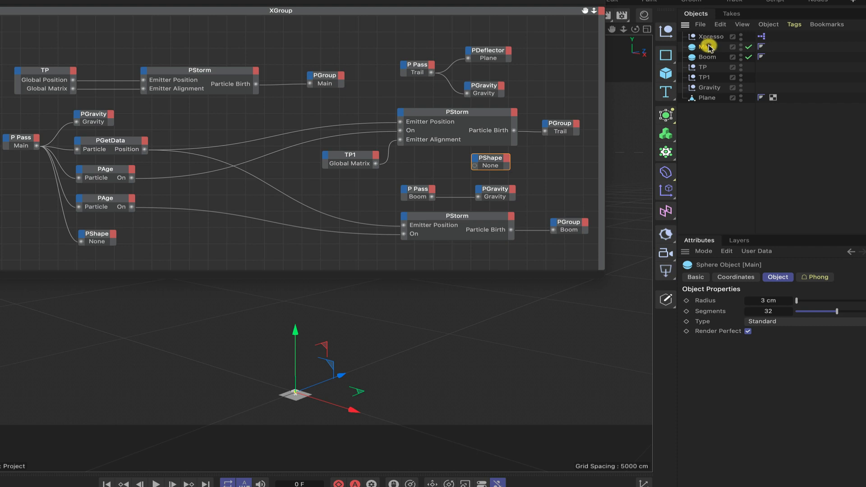
pyautogui.click(91, 231)
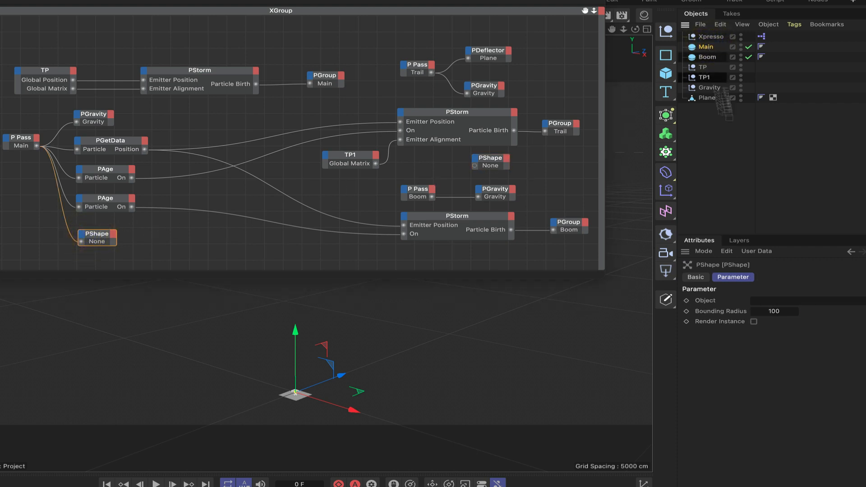
pyautogui.moveTo(722, 93); pyautogui.dragTo(771, 300)
pyautogui.click(776, 311)
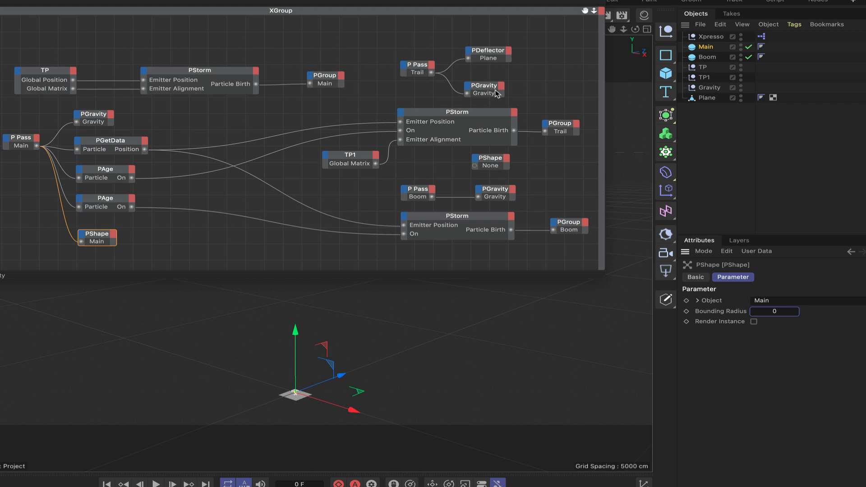
# Step: Give the second PShape node a bounding radius of 0 and the Boom sphere as its object, and connect the Boom P Pass to it
pyautogui.moveTo(500, 167); pyautogui.dragTo(505, 167)
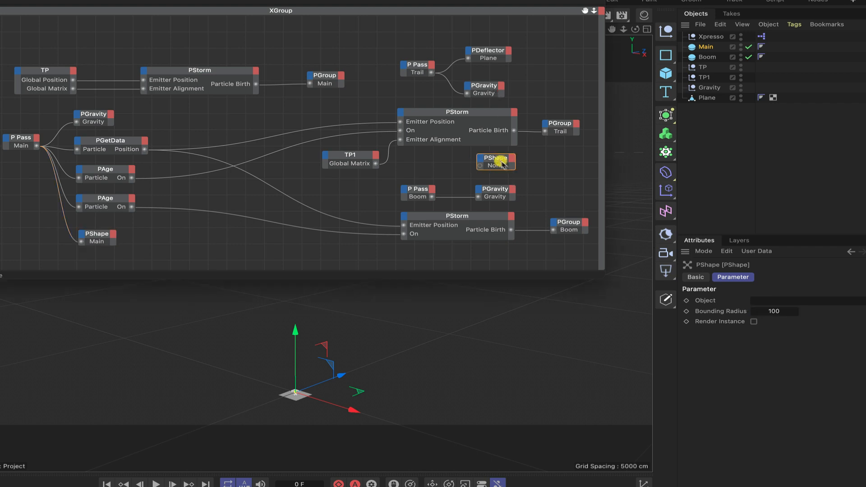
pyautogui.click(779, 315)
pyautogui.write('0')
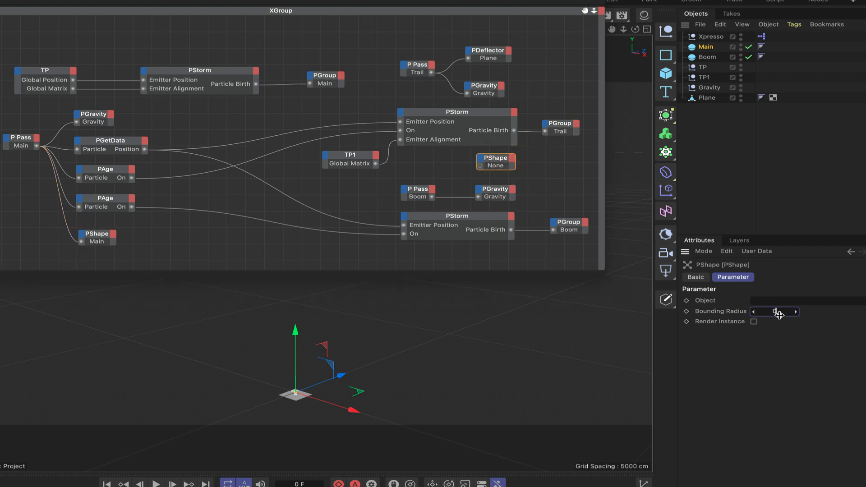
pyautogui.moveTo(712, 61); pyautogui.dragTo(803, 302)
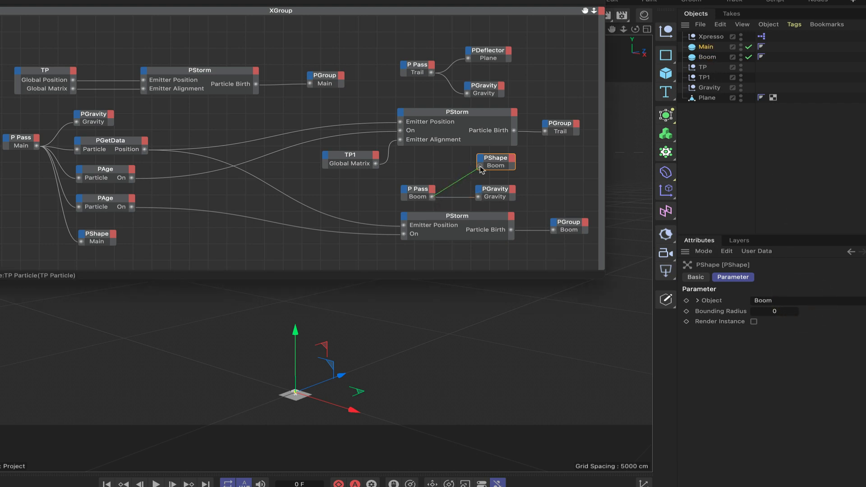
pyautogui.moveTo(480, 166); pyautogui.dragTo(480, 167)
# Step: Add a TP Geometry object, place it below the Xpresso object and duplicate it
pyautogui.moveTo(420, 1); pyautogui.dragTo(20, 1)
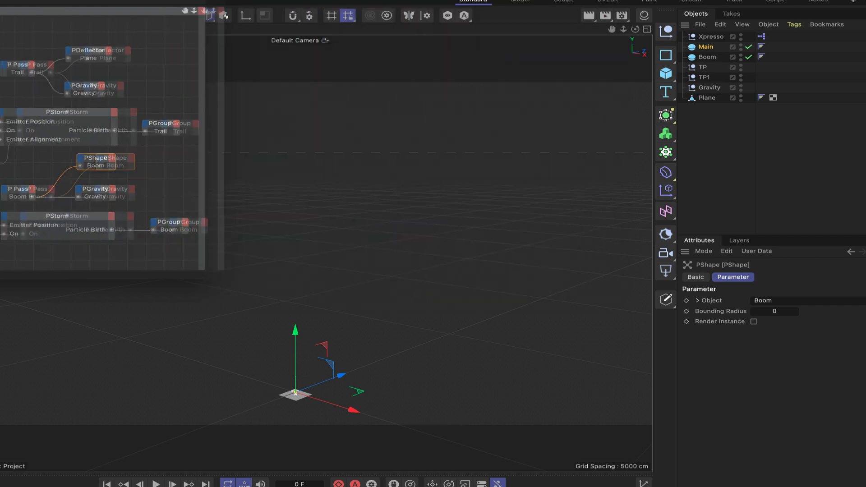
pyautogui.moveTo(20, 1); pyautogui.dragTo(0, 1)
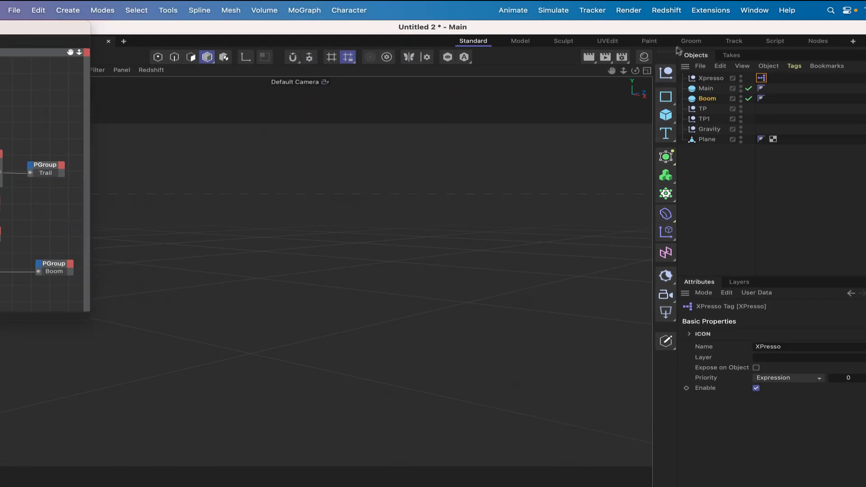
pyautogui.click(554, 9)
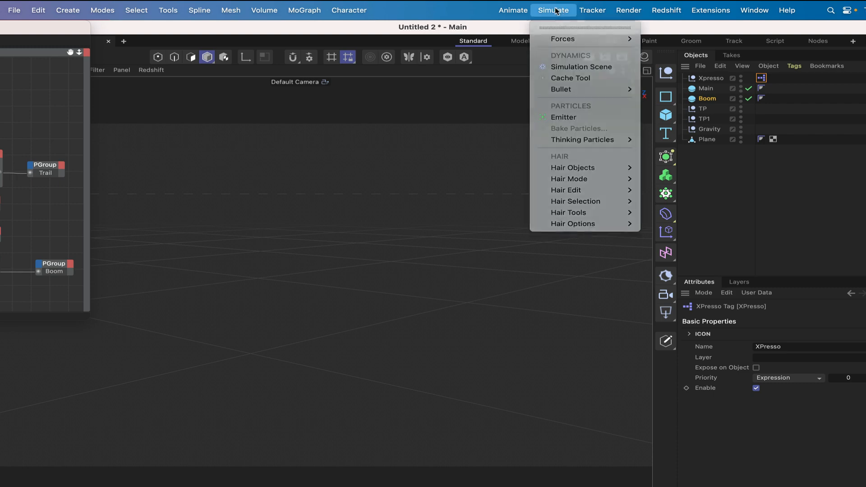
pyautogui.moveTo(583, 140)
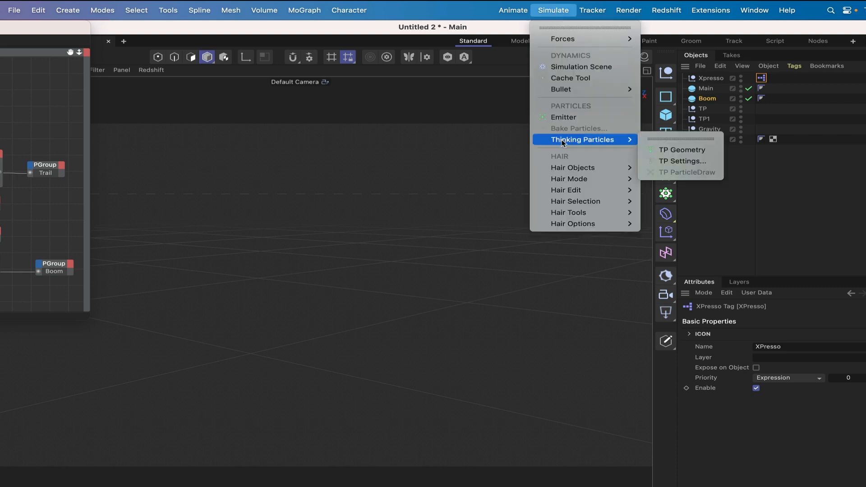
pyautogui.click(681, 150)
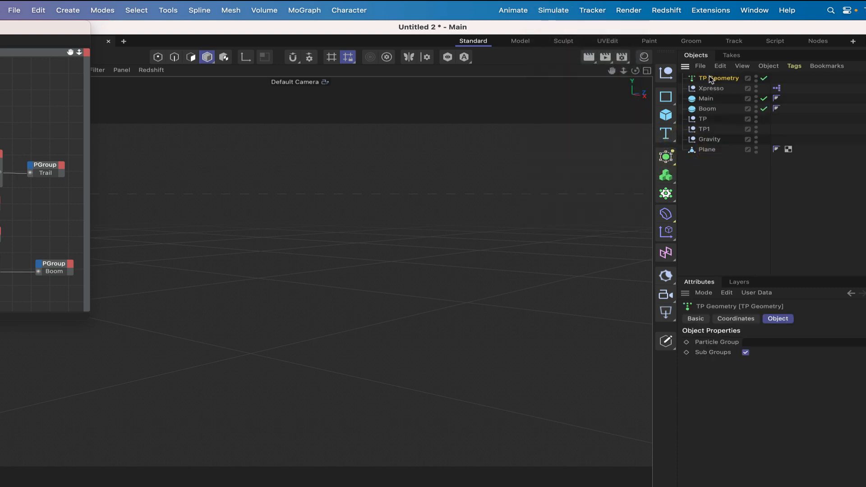
pyautogui.moveTo(709, 79); pyautogui.dragTo(709, 90)
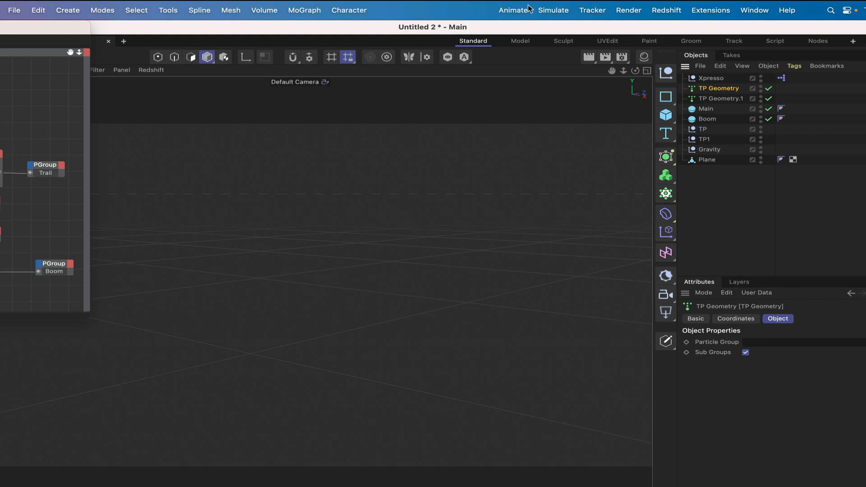
# Step: Open the Thinking Particles settings and assign the Main particle group to the first TP Geometry object
pyautogui.click(541, 10)
pyautogui.moveTo(582, 140)
pyautogui.click(677, 161)
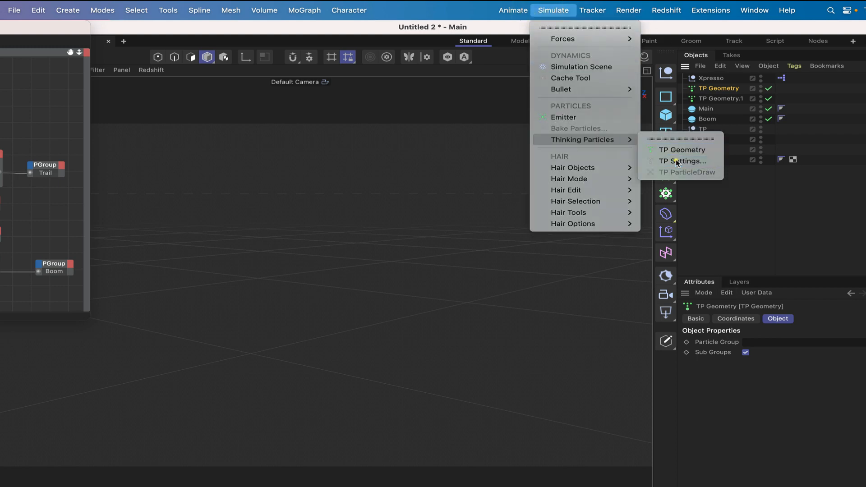
pyautogui.moveTo(745, 122); pyautogui.dragTo(436, 7)
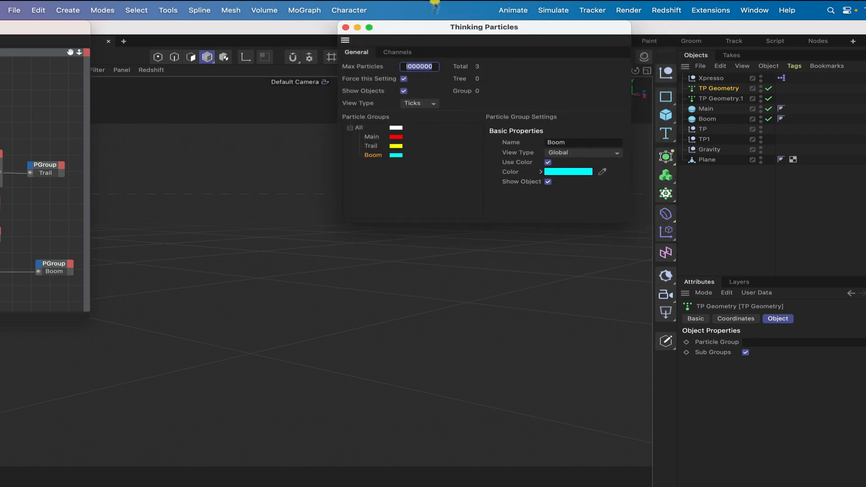
pyautogui.click(373, 136)
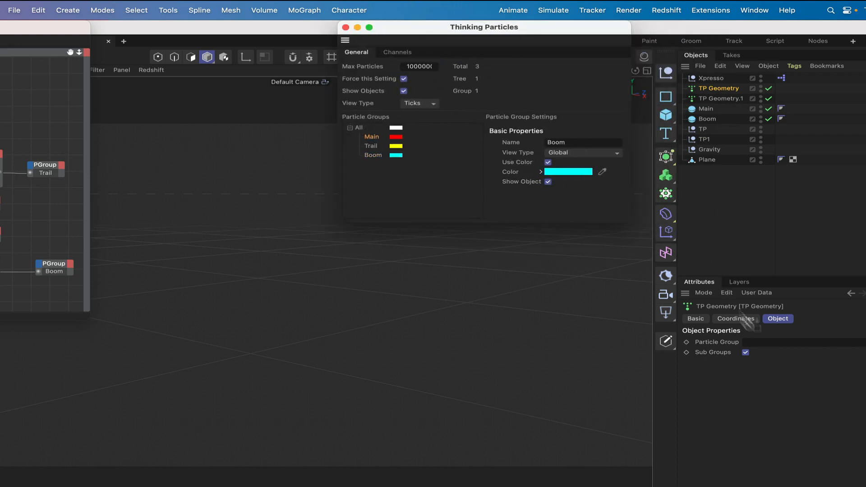
pyautogui.moveTo(747, 321); pyautogui.dragTo(766, 344)
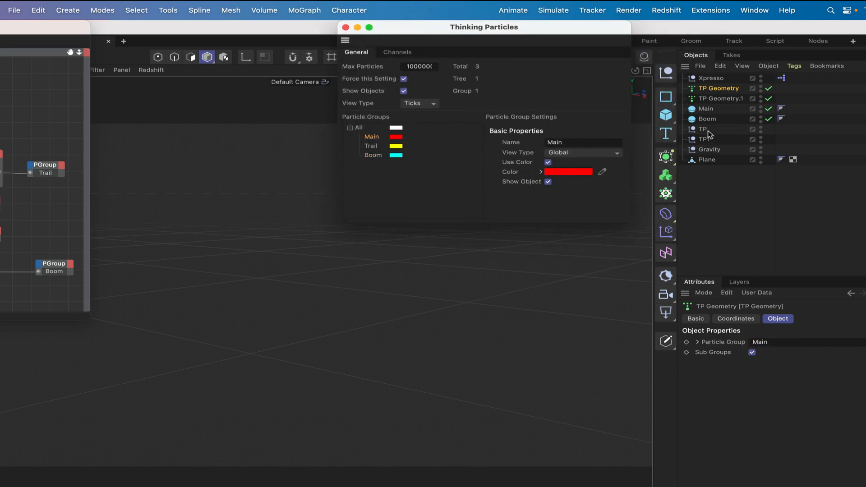
# Step: Assign the Boom particle group to TP Geometry.1 and check the group assignments of both TP Geometry objects
pyautogui.click(711, 97)
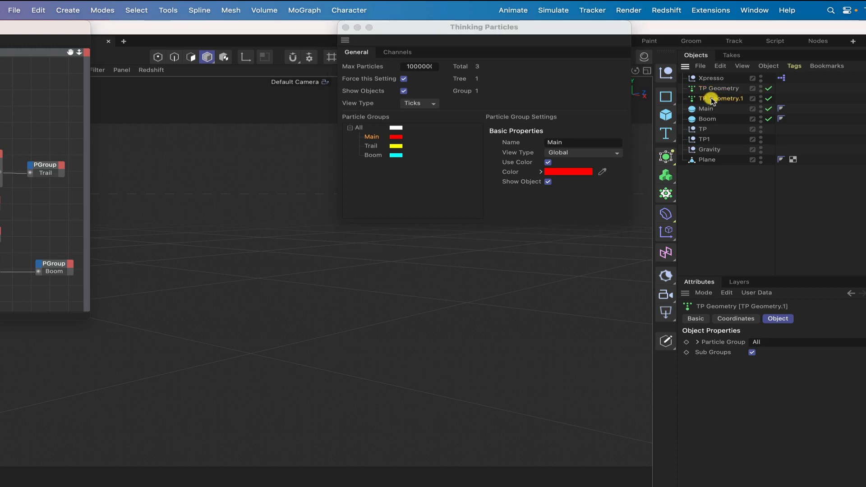
pyautogui.moveTo(374, 158); pyautogui.dragTo(763, 345)
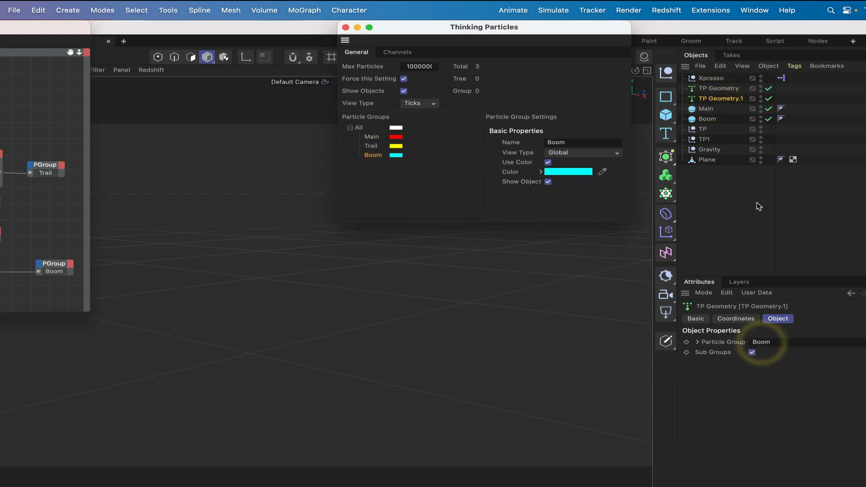
pyautogui.click(719, 88)
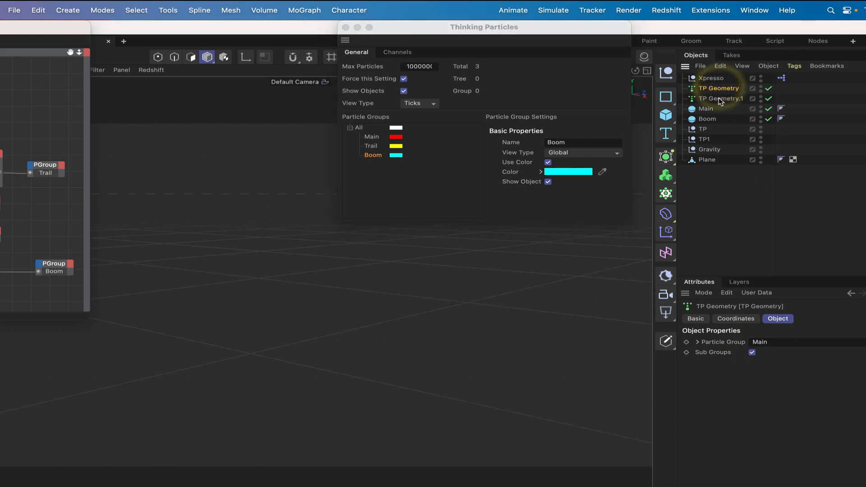
pyautogui.click(721, 99)
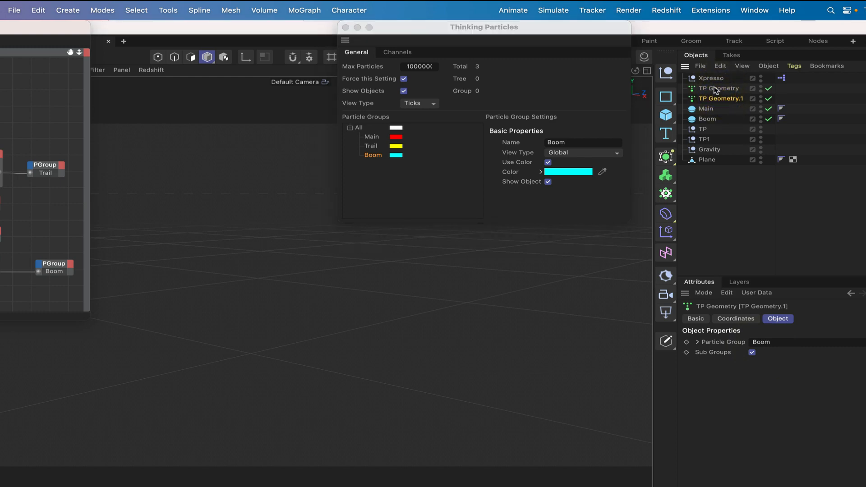
# Step: Turn off Sub Groups for both TP Geometry objects and close the Thinking Particles settings
pyautogui.click(717, 89)
pyautogui.click(727, 98)
pyautogui.keyDown('shift'); pyautogui.click(734, 88); pyautogui.keyUp('shift')
pyautogui.click(752, 352)
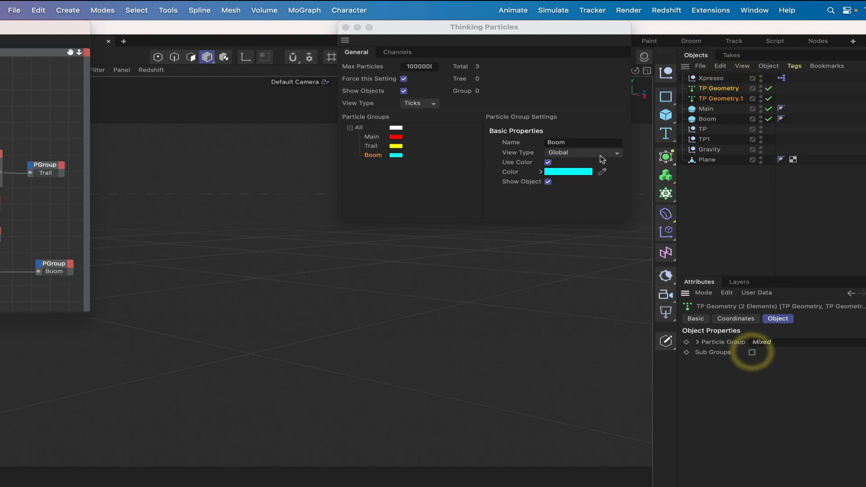
pyautogui.click(727, 203)
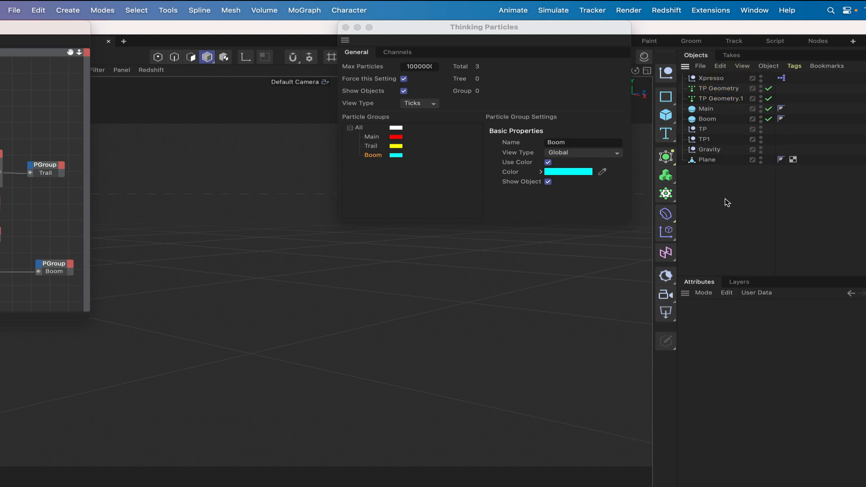
pyautogui.click(346, 28)
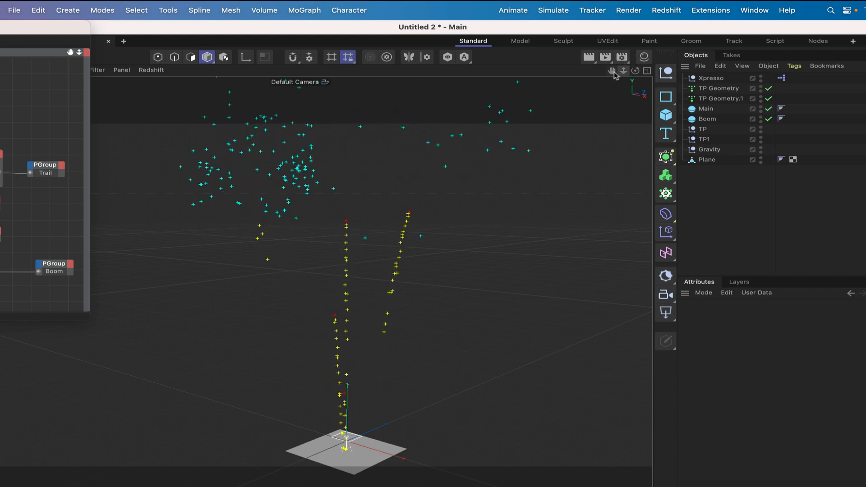
# Step: Examine the spheres on the Boom particles up close in the viewport, and return to an overview of the whole burst
pyautogui.scroll(8, 301, 295)
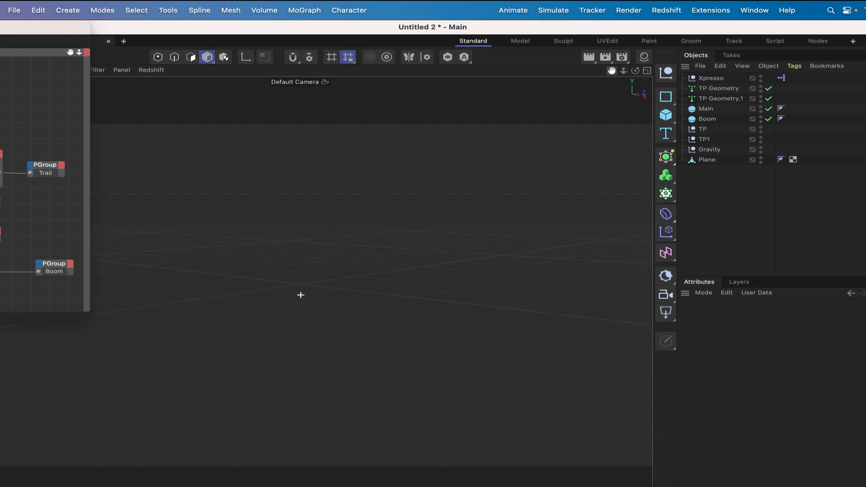
pyautogui.keyDown('alt'); pyautogui.moveTo(300, 295); pyautogui.dragTo(388, 358, button='middle'); pyautogui.keyUp('alt')
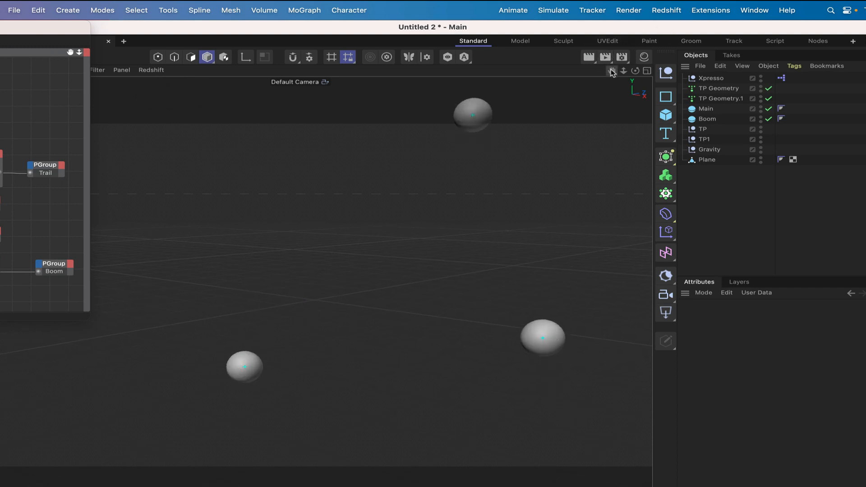
pyautogui.moveTo(613, 73); pyautogui.dragTo(604, 75)
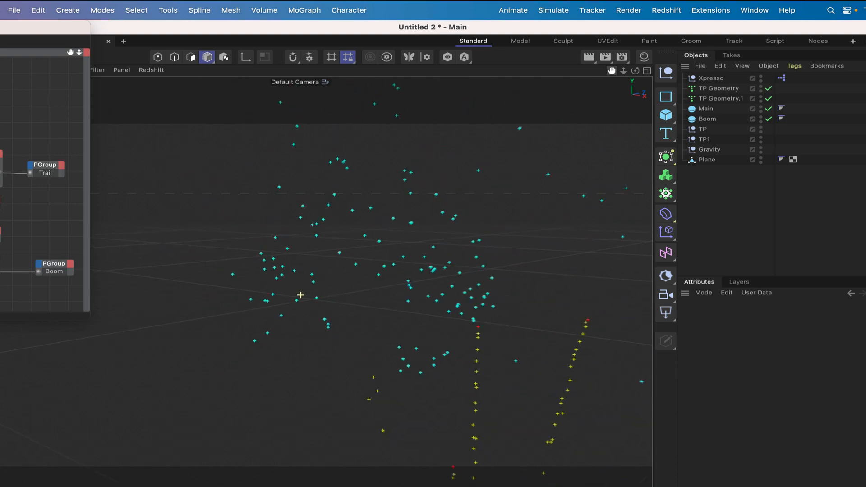
pyautogui.moveTo(605, 74); pyautogui.dragTo(567, 78, button='right')
pyautogui.moveTo(613, 72); pyautogui.dragTo(566, 75)
pyautogui.moveTo(613, 72); pyautogui.dragTo(605, 73, button='right')
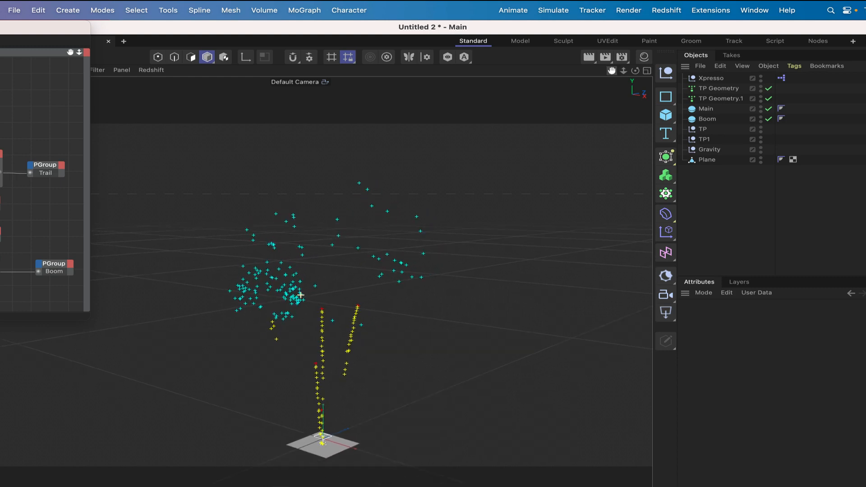
pyautogui.moveTo(612, 72); pyautogui.dragTo(612, 74)
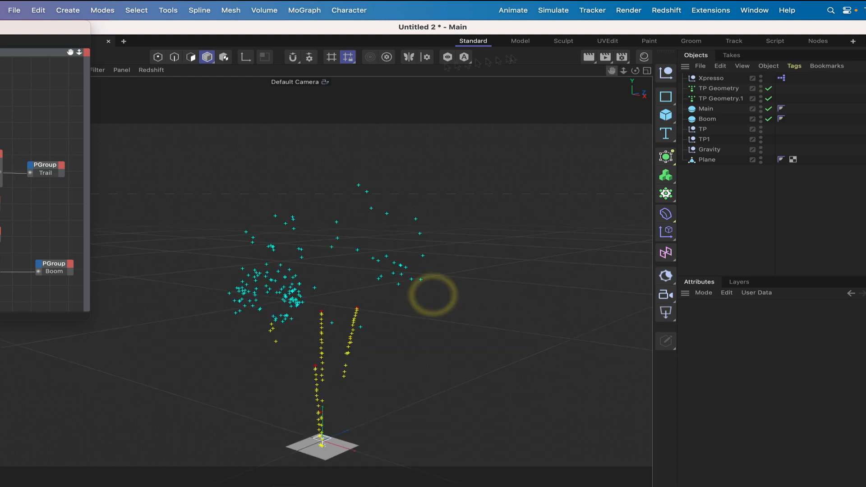
pyautogui.rightClick(610, 74)
pyautogui.click(563, 80)
pyautogui.moveTo(610, 72); pyautogui.dragTo(598, 73, button='right')
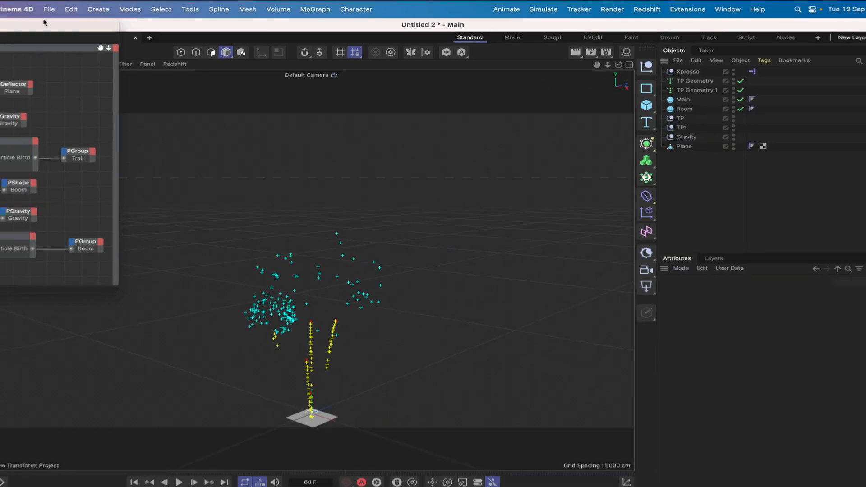
# Step: Bring the XPresso Editor window fully into view and close it
pyautogui.moveTo(43, 22); pyautogui.dragTo(580, 3)
pyautogui.moveTo(96, 22); pyautogui.dragTo(181, 23)
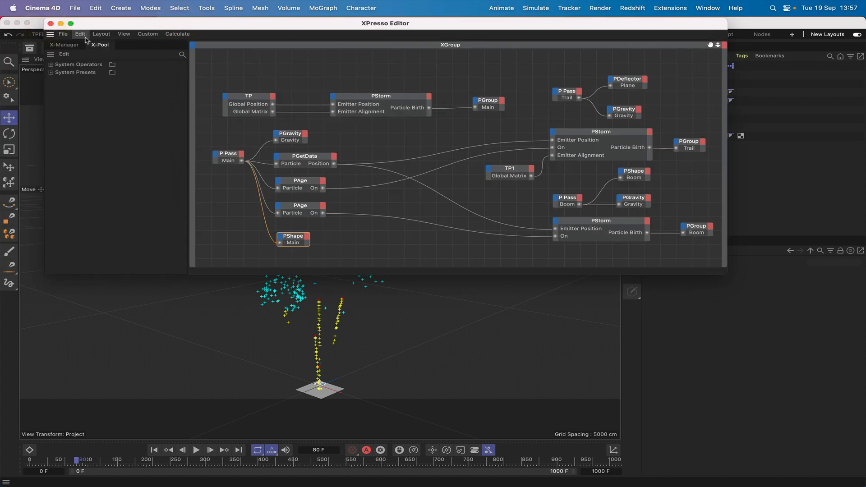
pyautogui.click(51, 24)
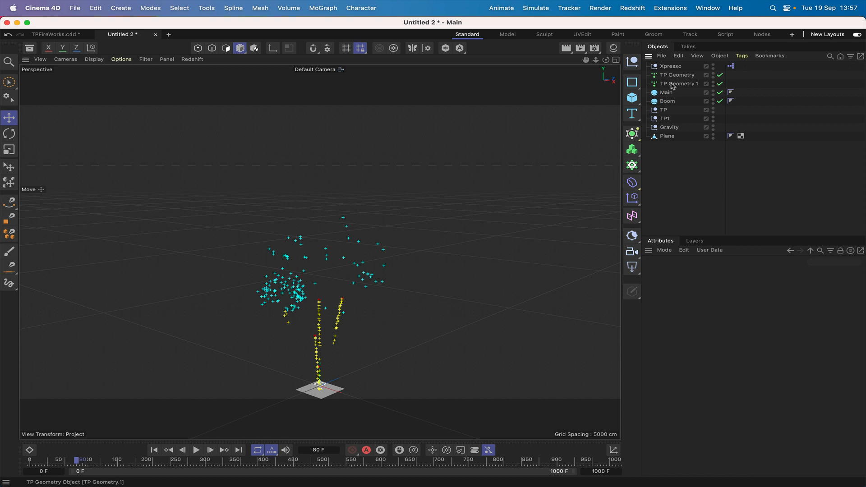
# Step: Duplicate TP Geometry.1 directly below itself and clear the particle group of the copy
pyautogui.keyDown('ctrl'); pyautogui.moveTo(672, 84); pyautogui.dragTo(672, 88); pyautogui.keyUp('ctrl')
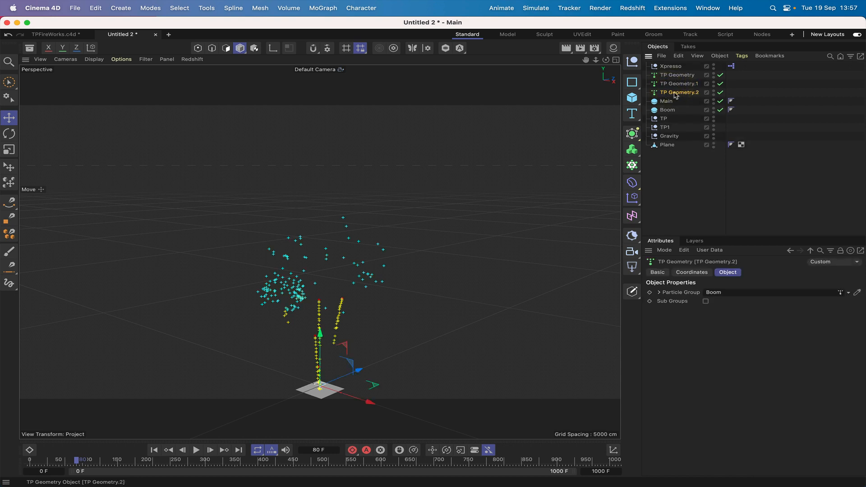
pyautogui.click(848, 293)
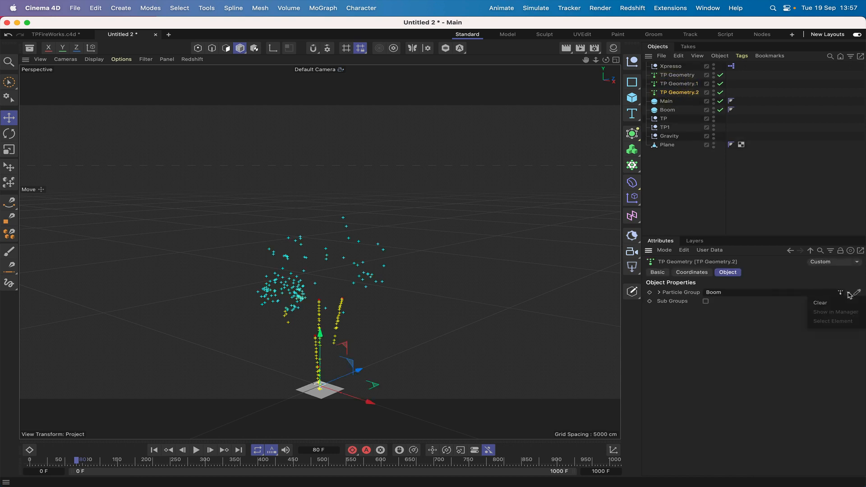
pyautogui.click(832, 300)
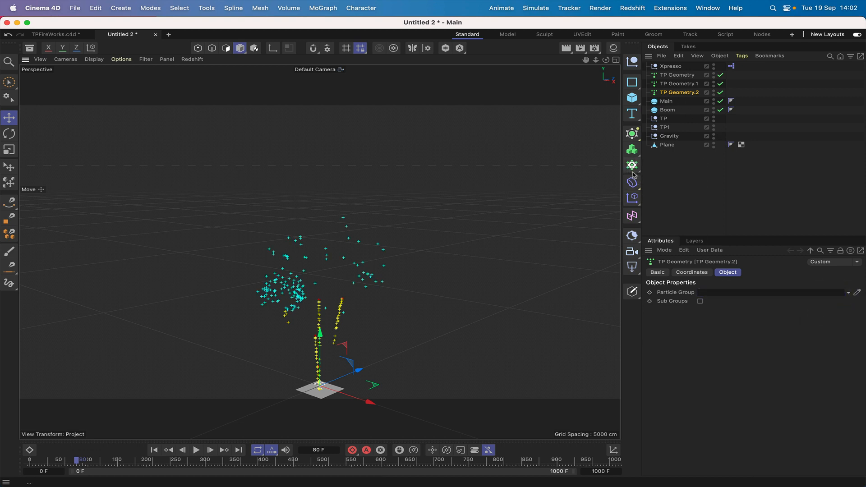
# Step: Add a MoGraph Tracer object and place it below TP Geometry.2 in the object hierarchy
pyautogui.click(633, 165)
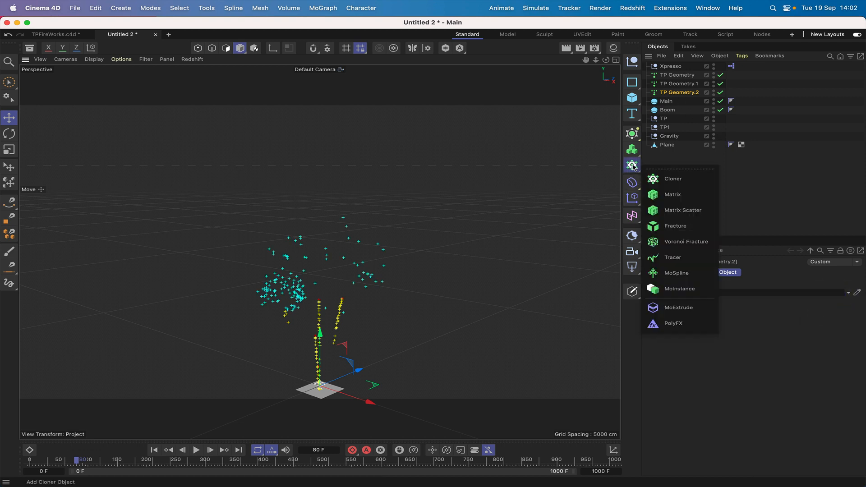
pyautogui.click(672, 258)
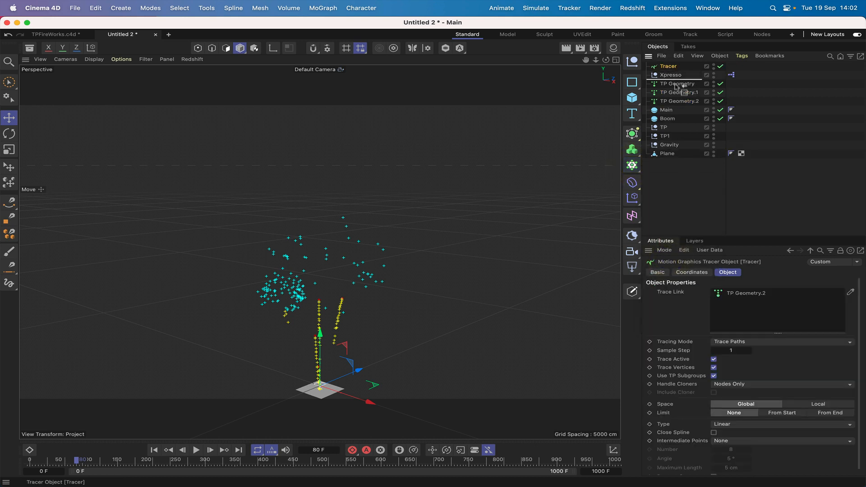
pyautogui.moveTo(677, 85)
pyautogui.mouseDown()
pyautogui.moveTo(681, 112)
pyautogui.moveTo(676, 97)
pyautogui.mouseUp()
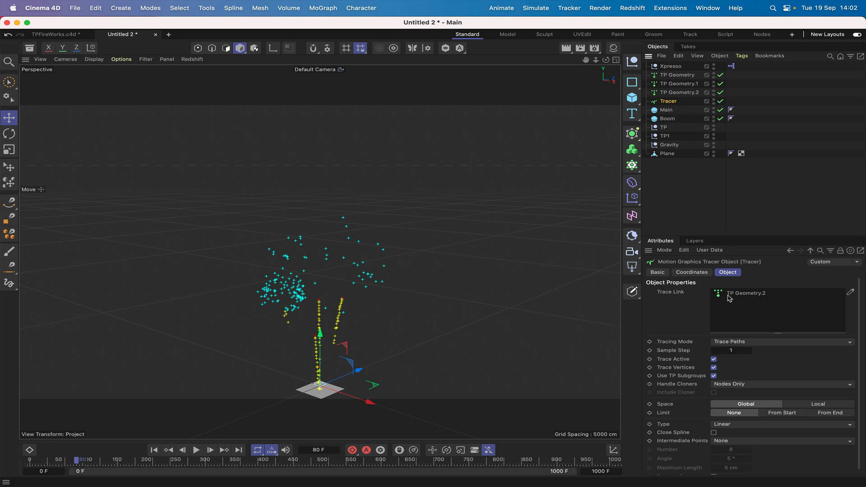
# Step: Check the particle group of TP Geometry.2 and remove that object from the Tracer's Trace Link
pyautogui.doubleClick(761, 294)
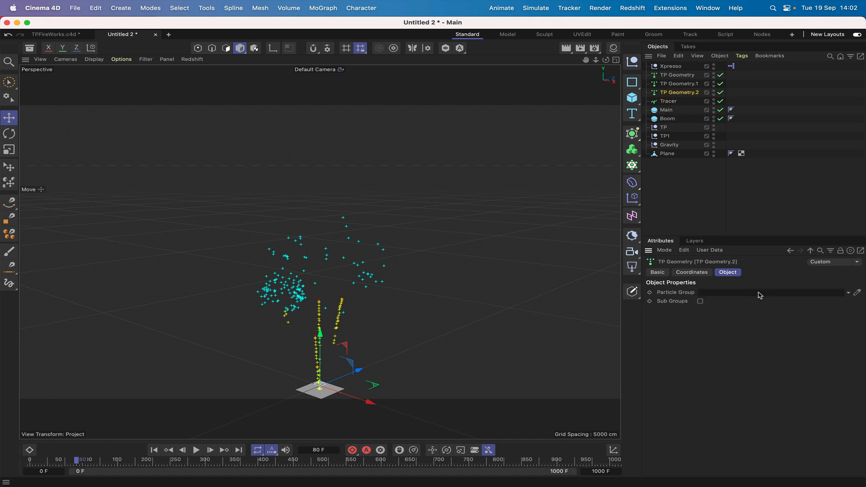
pyautogui.click(669, 102)
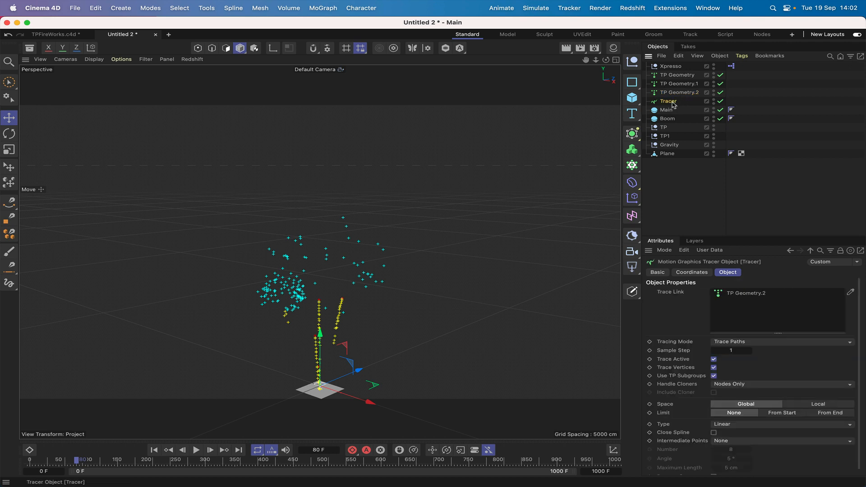
pyautogui.click(749, 296)
pyautogui.press('Delete')
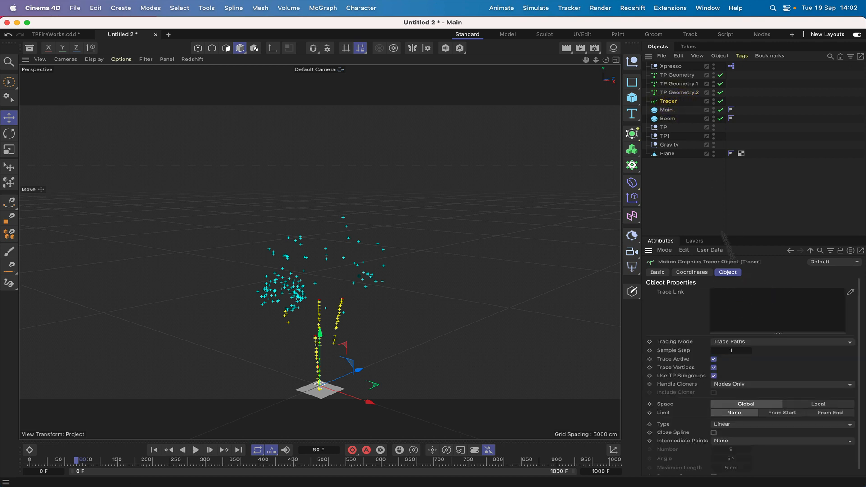
# Step: Open the Thinking Particles settings and assign the Boom particle group to the Tracer's Trace Link
pyautogui.click(548, 12)
pyautogui.moveTo(577, 119)
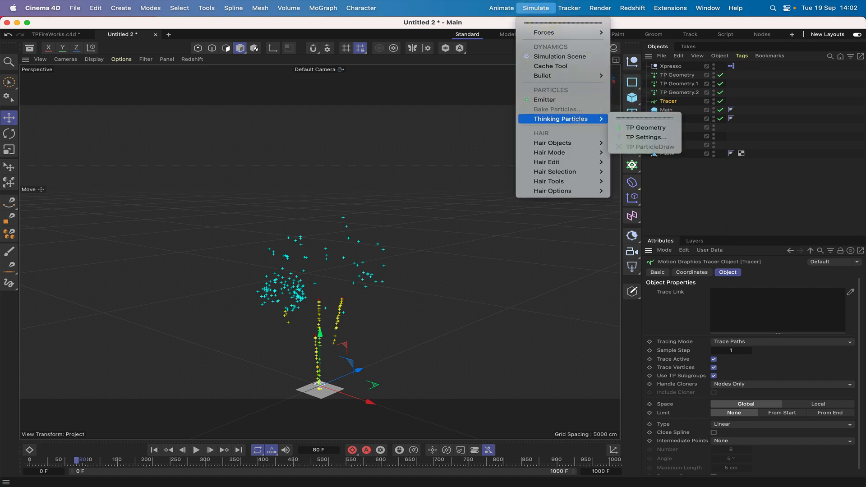
pyautogui.click(650, 137)
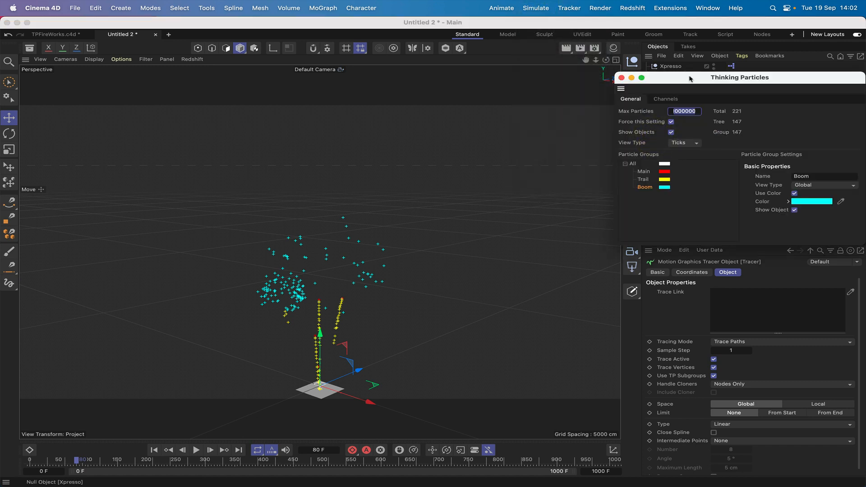
pyautogui.moveTo(690, 79)
pyautogui.mouseDown()
pyautogui.moveTo(476, 23)
pyautogui.moveTo(446, 6)
pyautogui.mouseUp()
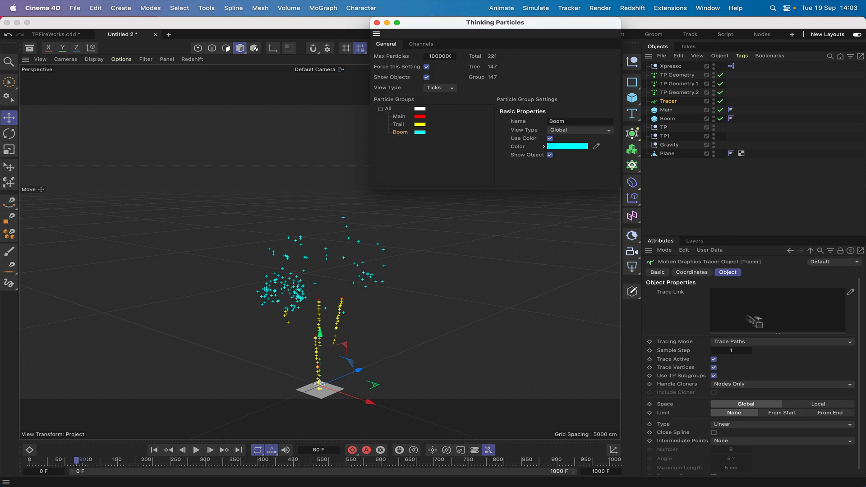
pyautogui.moveTo(752, 312); pyautogui.dragTo(741, 311)
# Step: Turn off Trace Vertices for the Tracer and limit its paths From End with an amount of 3
pyautogui.click(715, 368)
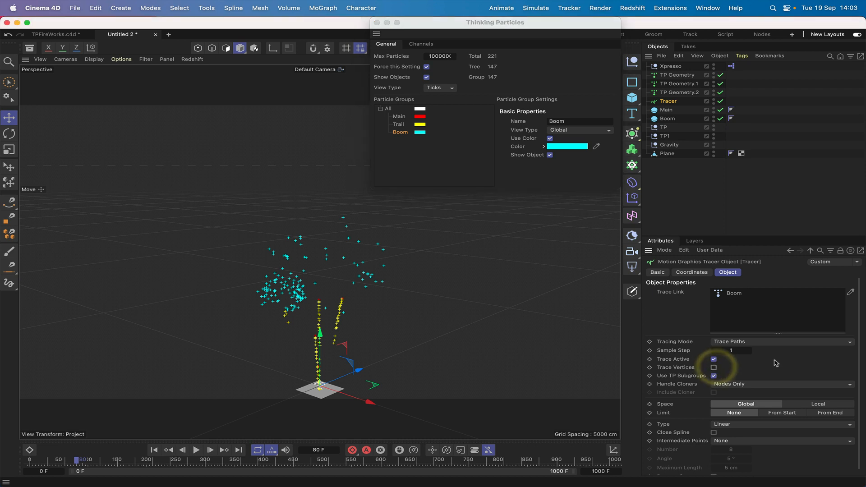
pyautogui.scroll(-1, 763, 364)
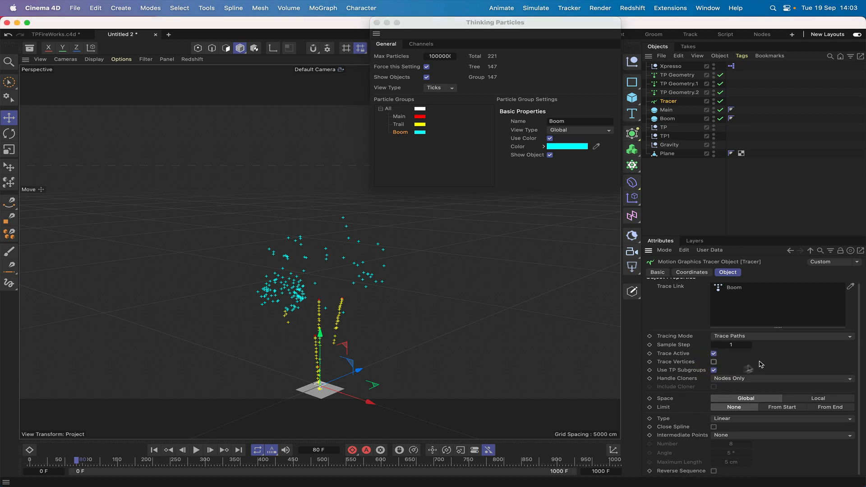
pyautogui.click(826, 408)
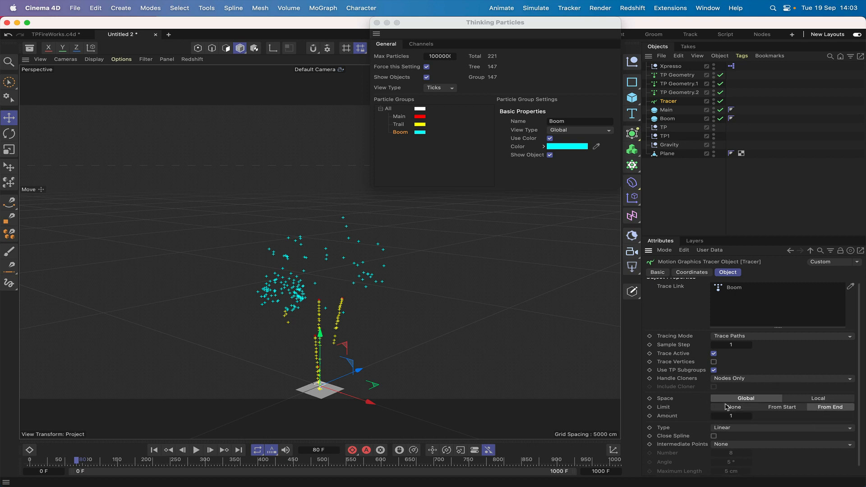
pyautogui.click(733, 416)
pyautogui.scroll(-1, 791, 420)
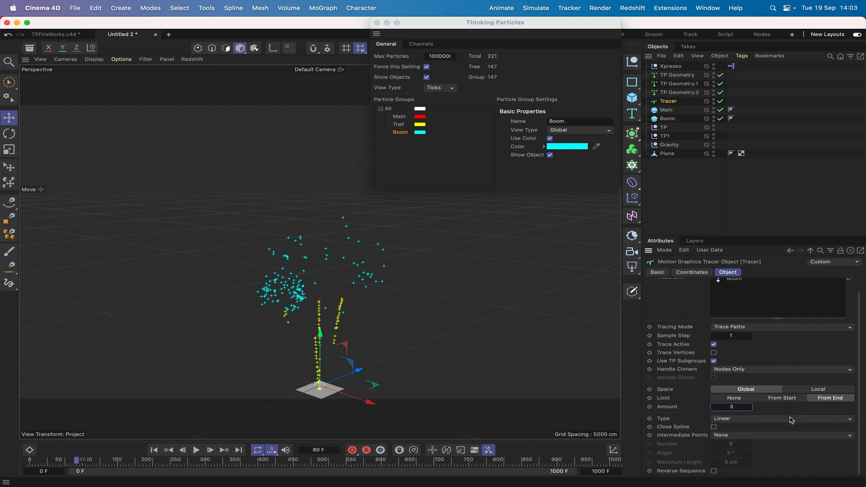
# Step: Set the Tracer's spline type to Cubic and its intermediate points to Uniform
pyautogui.click(752, 420)
pyautogui.click(750, 434)
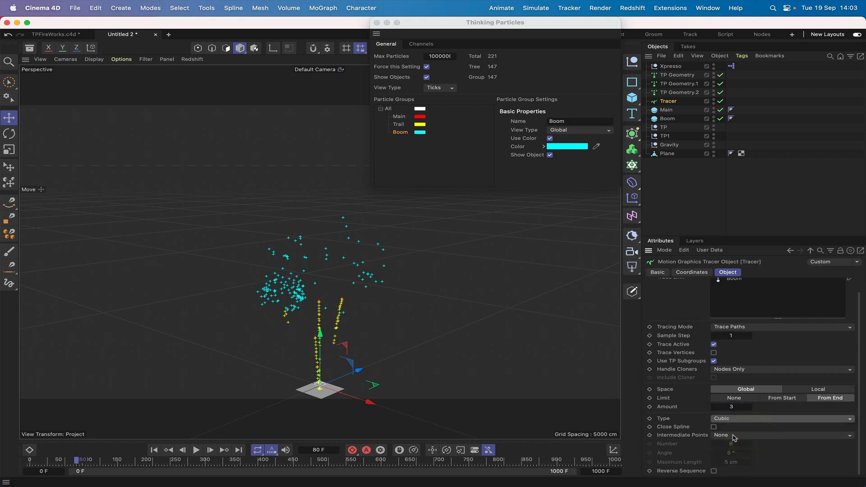
pyautogui.click(733, 436)
pyautogui.click(741, 409)
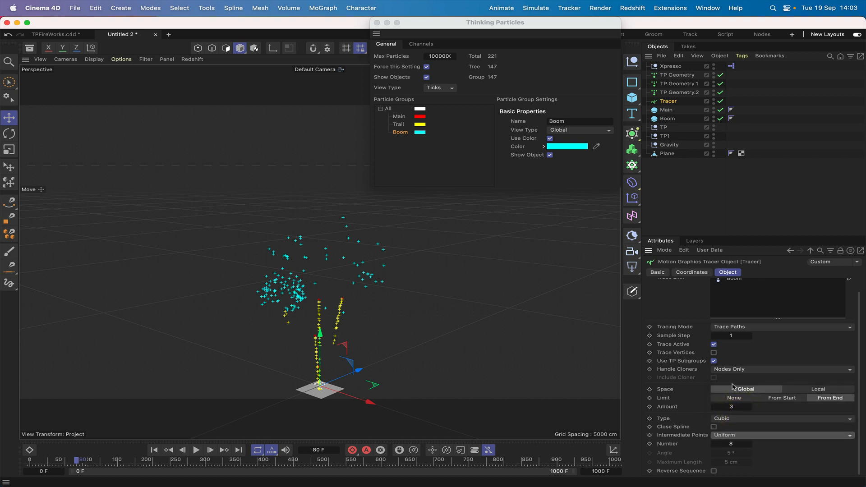
pyautogui.scroll(2, 767, 346)
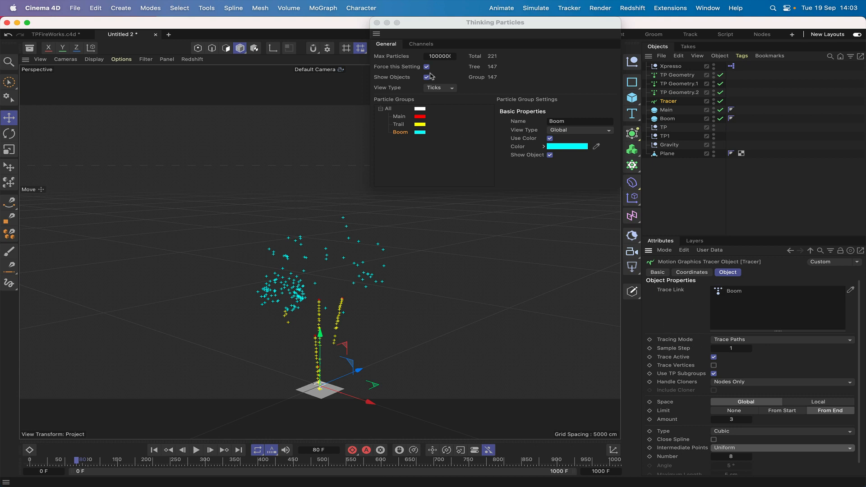
# Step: Play the simulation from the start with several pauses to check the Boom traces, and return to frame 0
pyautogui.click(154, 450)
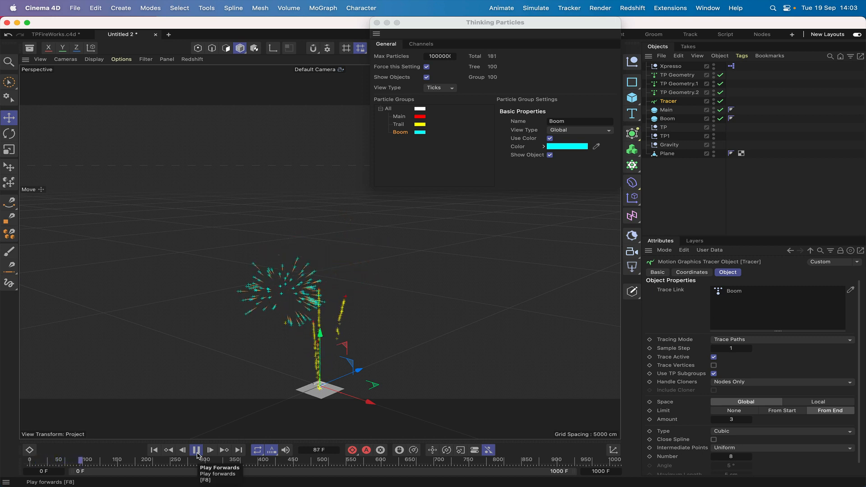
pyautogui.click(197, 452)
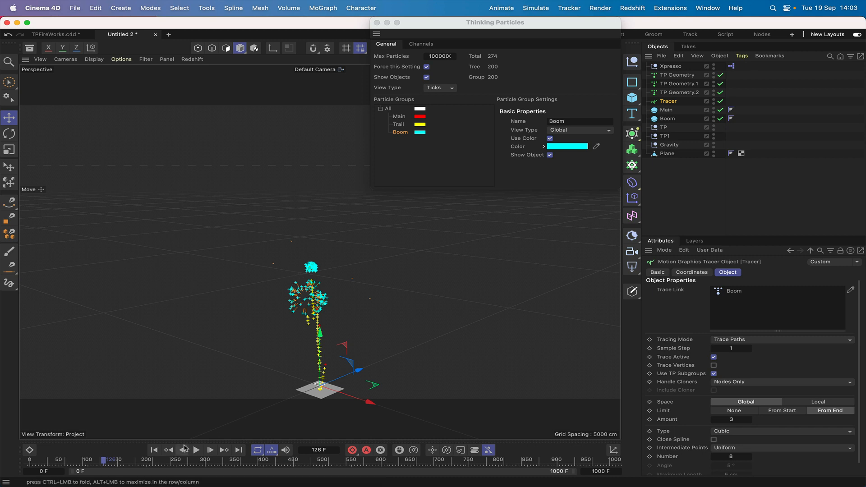
pyautogui.click(196, 450)
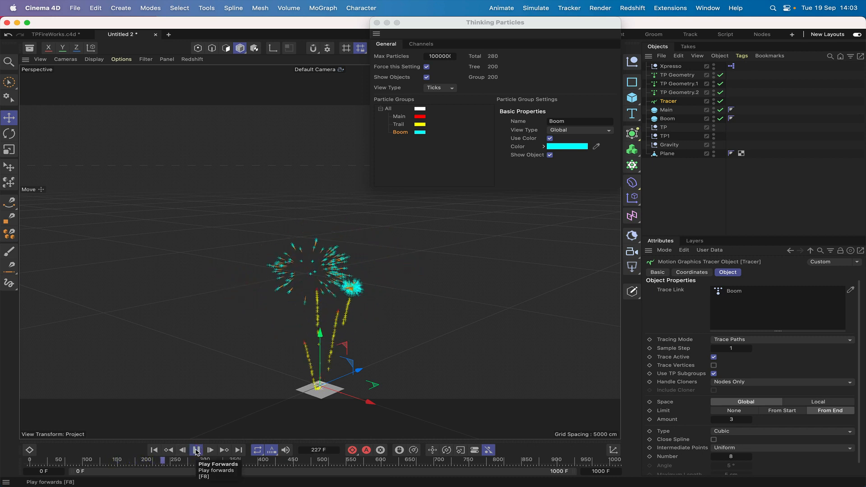
pyautogui.click(196, 451)
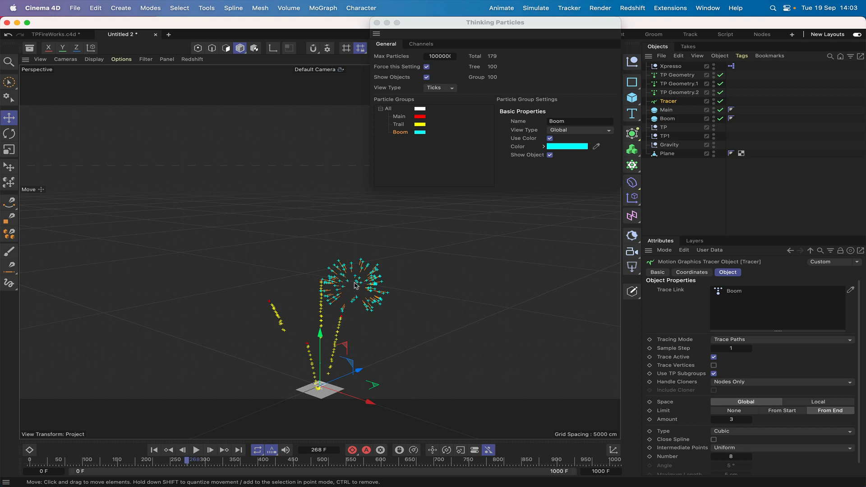
pyautogui.click(196, 450)
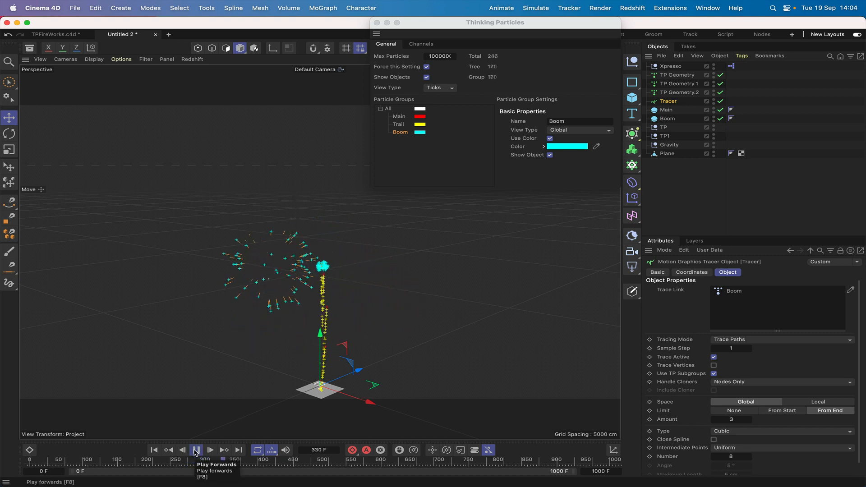
pyautogui.click(196, 451)
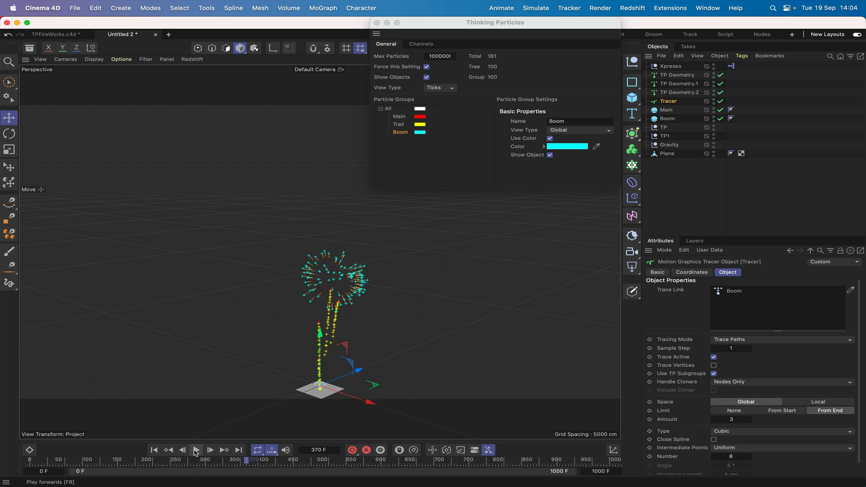
pyautogui.click(153, 450)
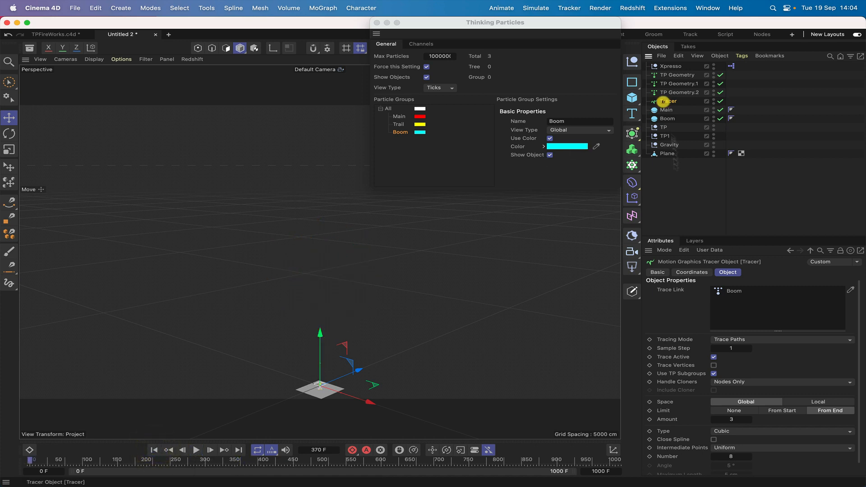
# Step: Set the Tracer's display color mode to Automatic and its color to yellow (RGB 255, 255, 0)
pyautogui.click(658, 272)
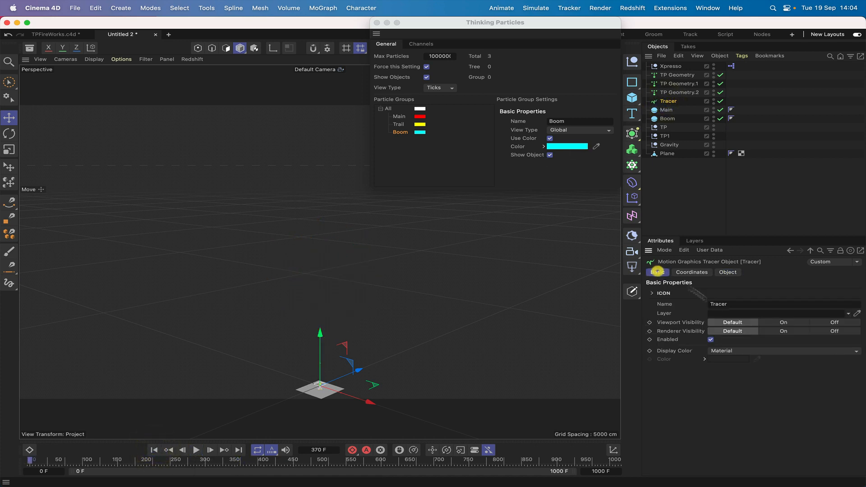
pyautogui.click(725, 351)
pyautogui.click(736, 379)
pyautogui.click(728, 359)
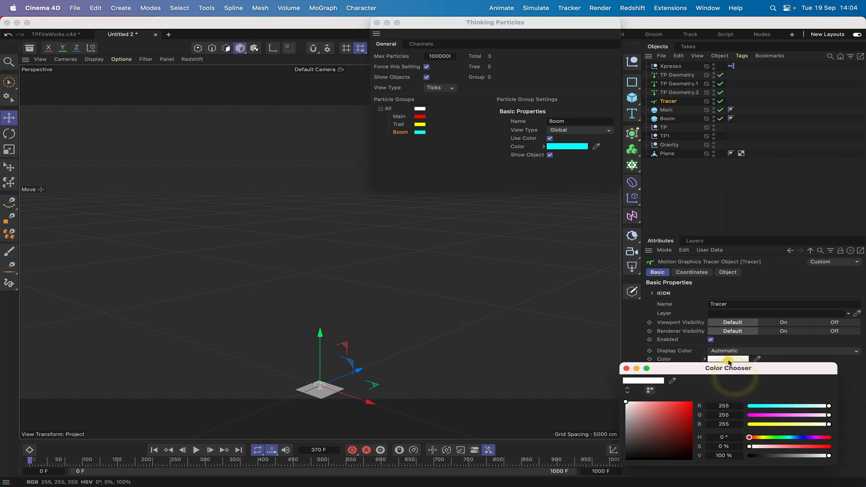
pyautogui.click(744, 424)
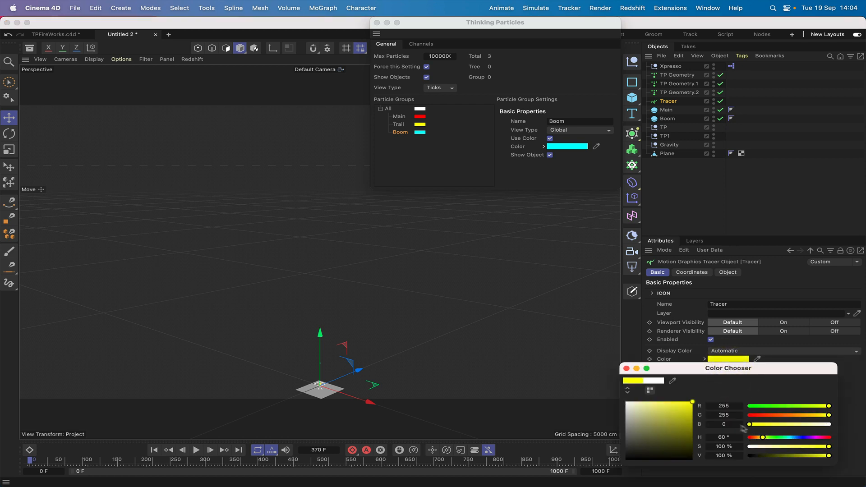
pyautogui.click(626, 369)
pyautogui.click(678, 178)
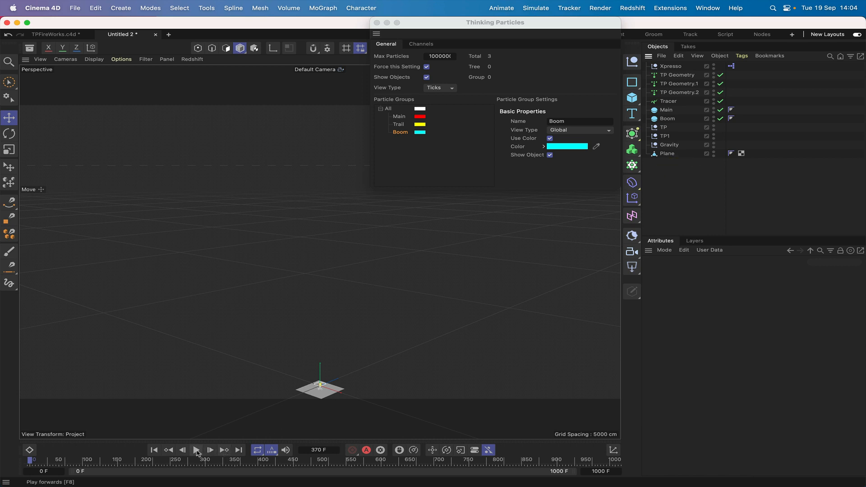
# Step: Play the simulation to check the yellow burst streaks, return to frame 0 and close the Thinking Particles settings
pyautogui.click(196, 450)
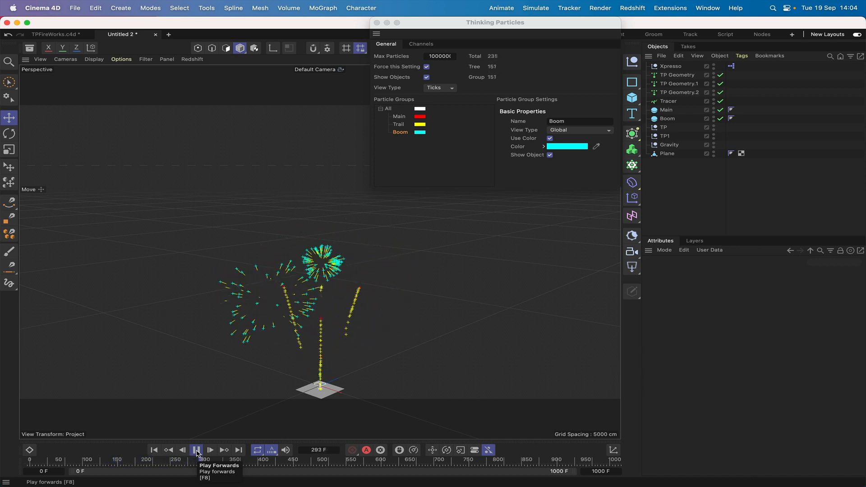
pyautogui.click(197, 451)
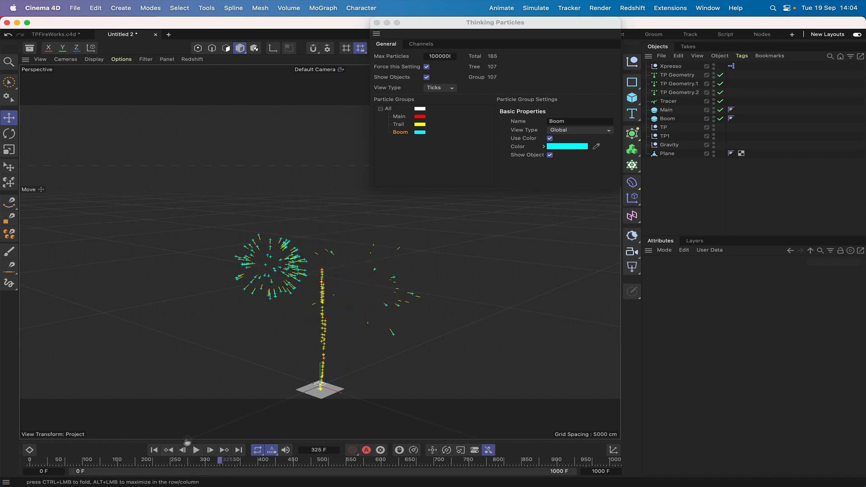
pyautogui.click(154, 450)
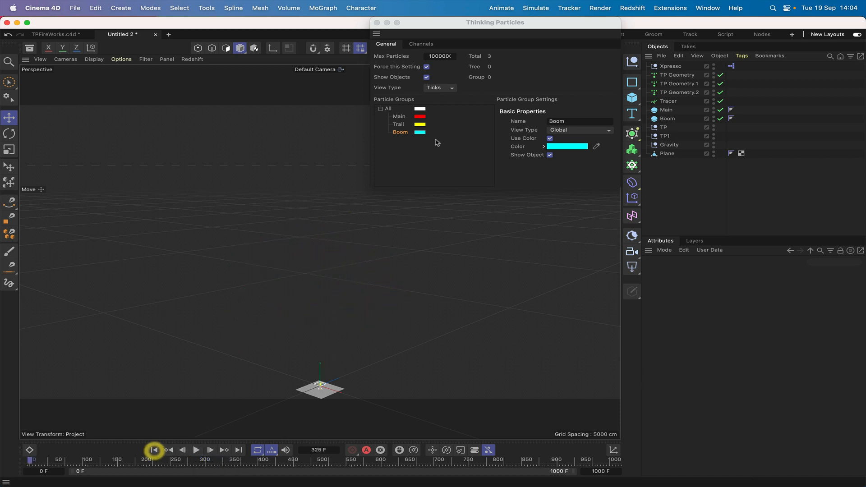
pyautogui.click(378, 23)
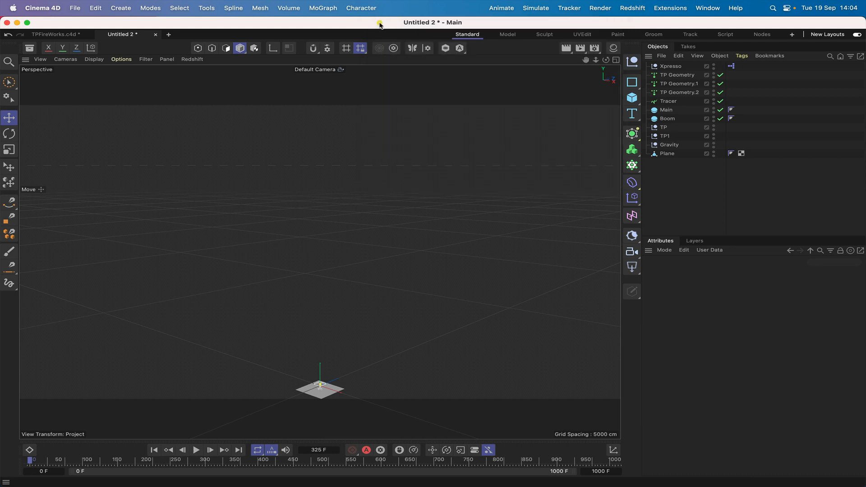
# Step: Assign the Trail particle group from the Thinking Particles settings to TP Geometry.2, and close the settings
pyautogui.click(680, 92)
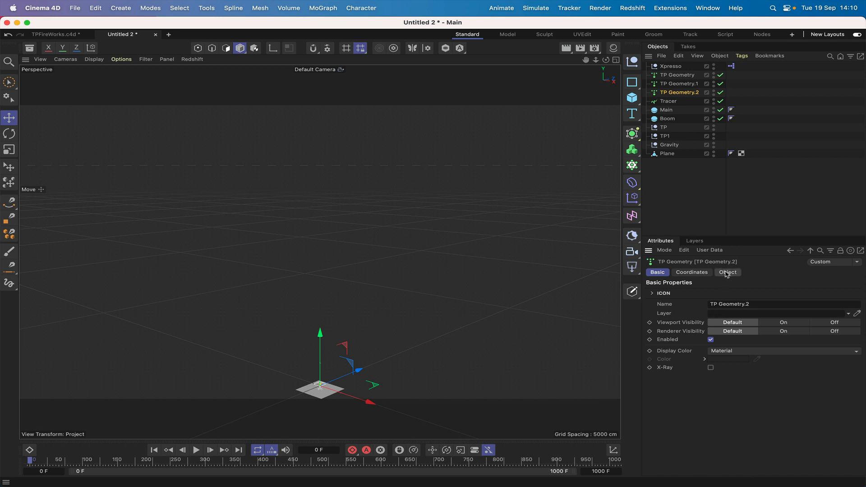
pyautogui.click(727, 273)
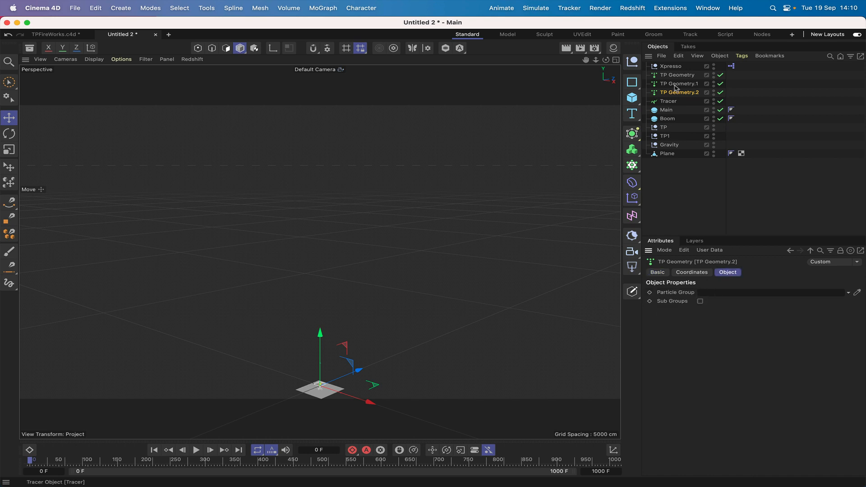
pyautogui.click(537, 9)
pyautogui.moveTo(561, 119)
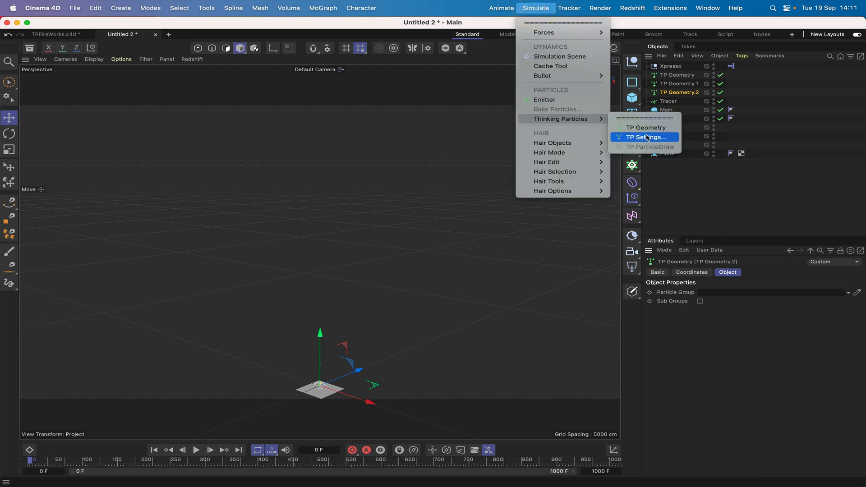
pyautogui.click(646, 138)
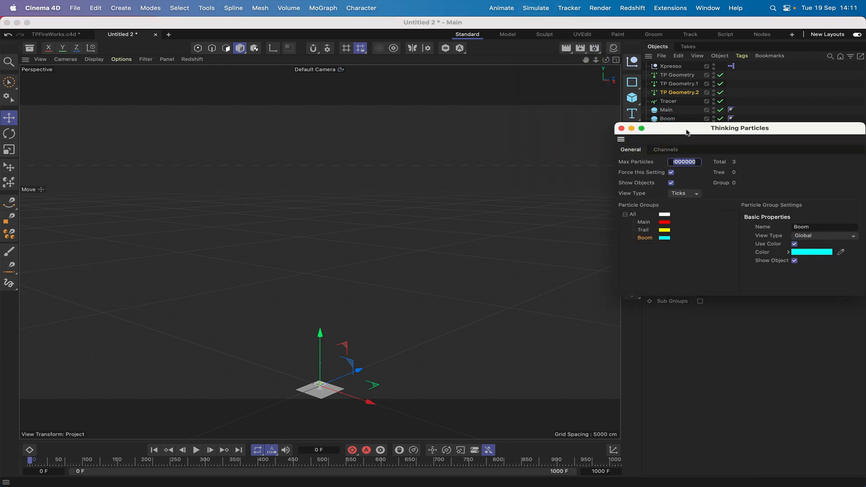
pyautogui.moveTo(687, 126); pyautogui.dragTo(590, 69)
pyautogui.moveTo(547, 167); pyautogui.dragTo(719, 292)
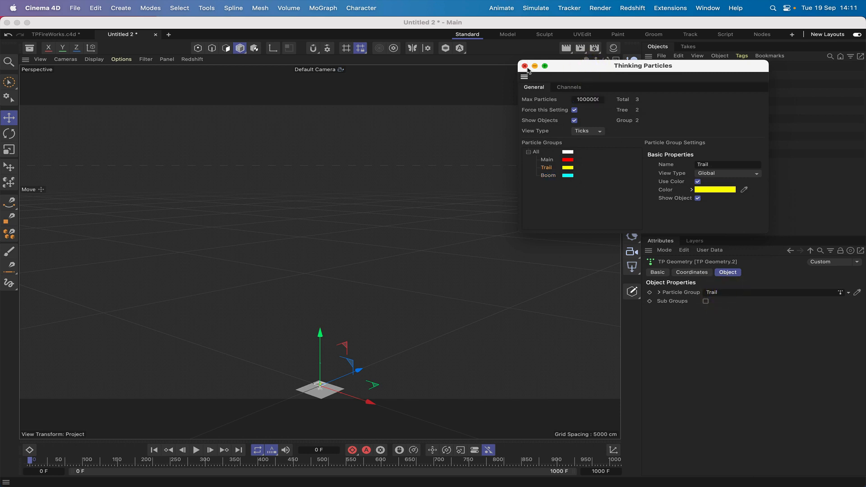
pyautogui.click(524, 66)
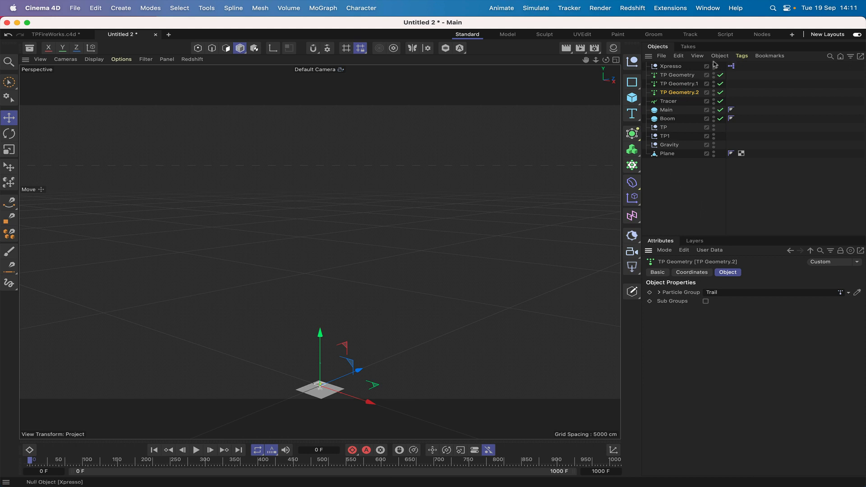
# Step: Add a Pyro Emitter simulation tag to TP Geometry.2 and play the opening frames to preview the trail fire
pyautogui.click(742, 56)
pyautogui.moveTo(767, 177)
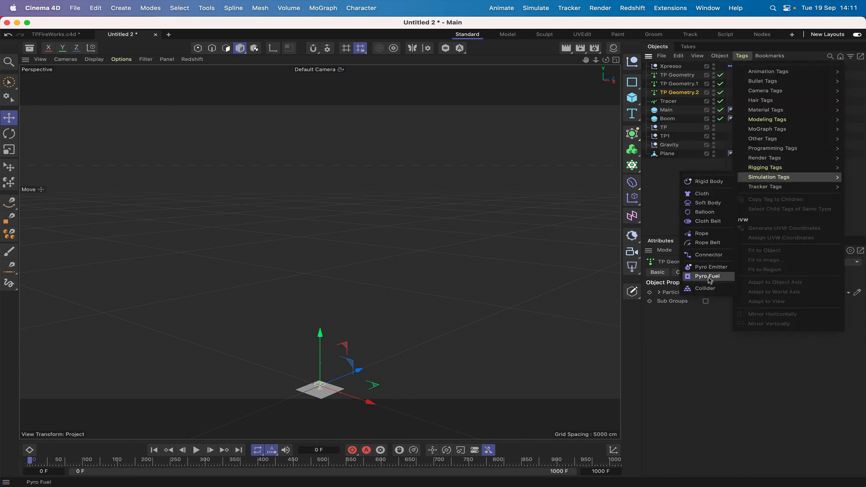
pyautogui.click(710, 268)
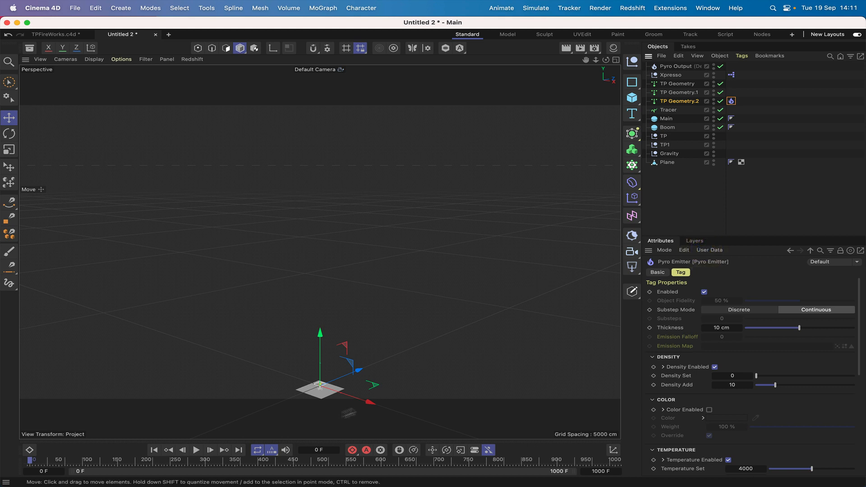
pyautogui.click(195, 451)
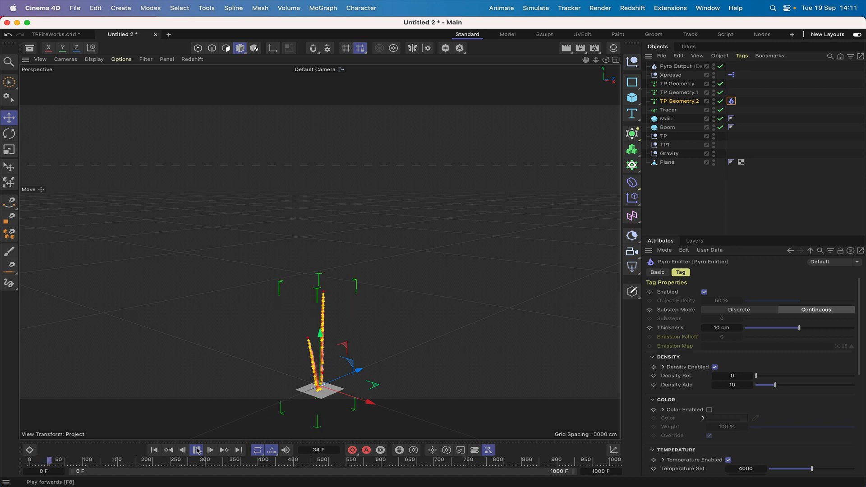
pyautogui.click(197, 450)
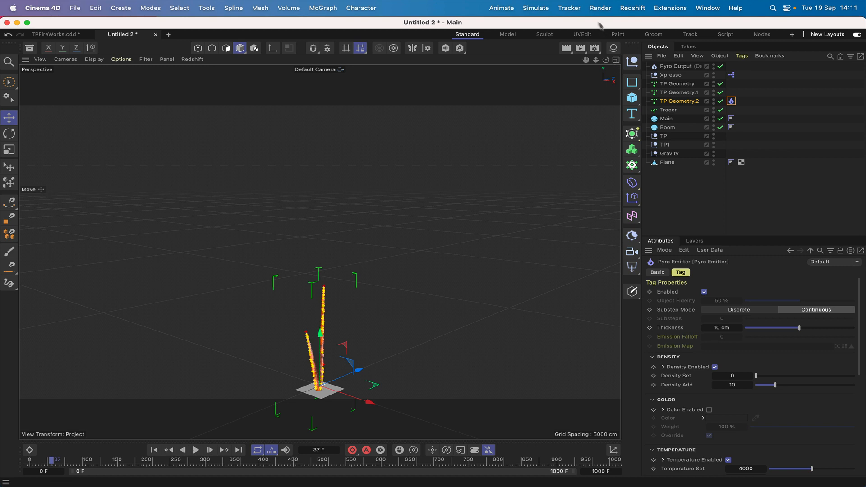
# Step: Set the overall particle View Type in the Thinking Particles settings to None and close the settings
pyautogui.click(542, 10)
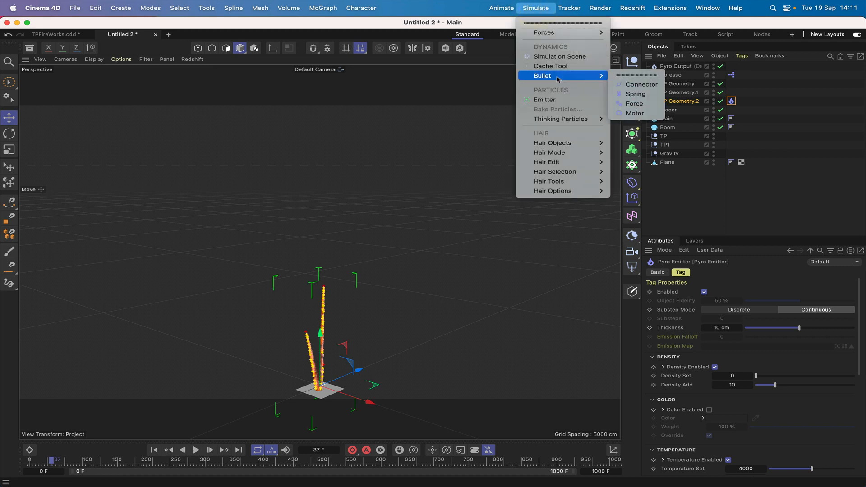
pyautogui.moveTo(560, 123)
pyautogui.click(640, 138)
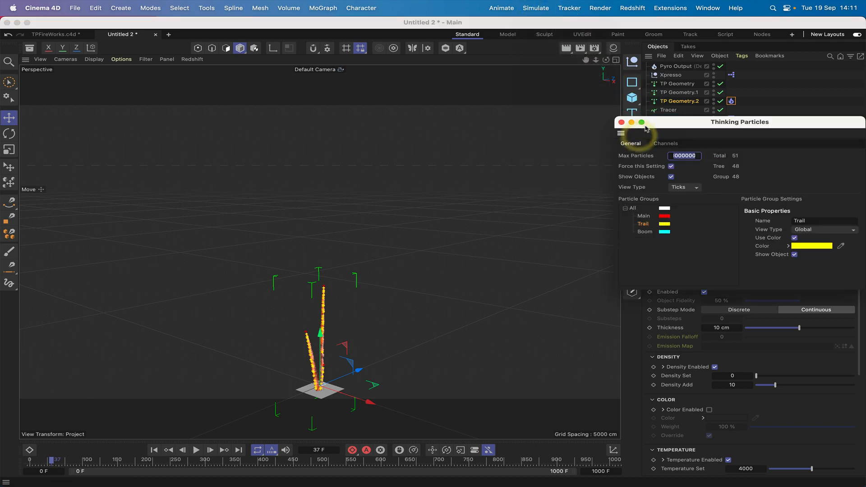
pyautogui.click(680, 189)
pyautogui.click(691, 193)
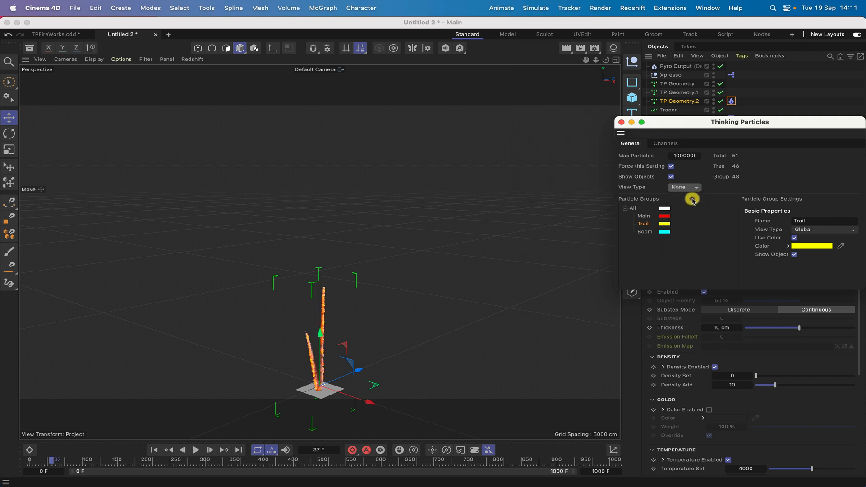
pyautogui.click(621, 122)
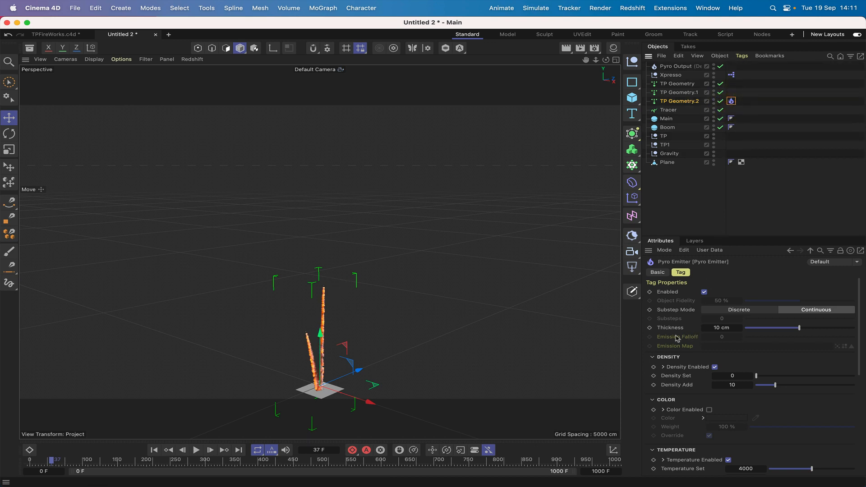
# Step: Set the Pyro Emitter's Thickness to 8 cm and its Density Add to 1
pyautogui.doubleClick(723, 327)
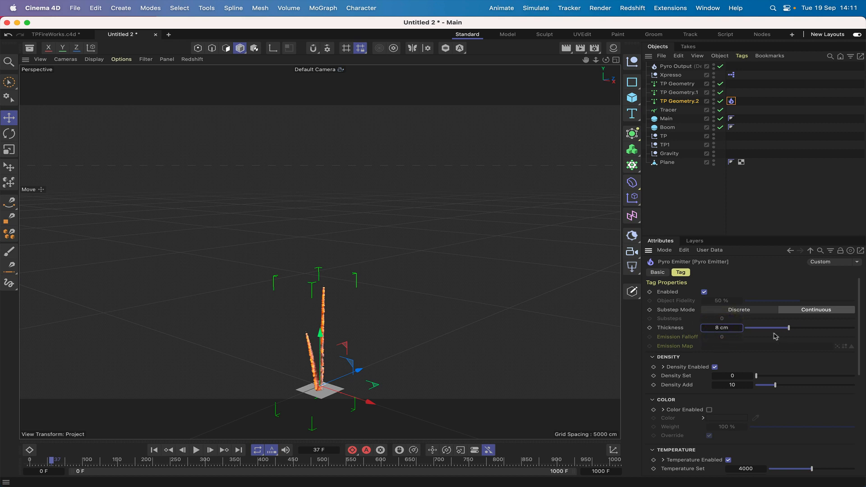
pyautogui.scroll(-2, 759, 359)
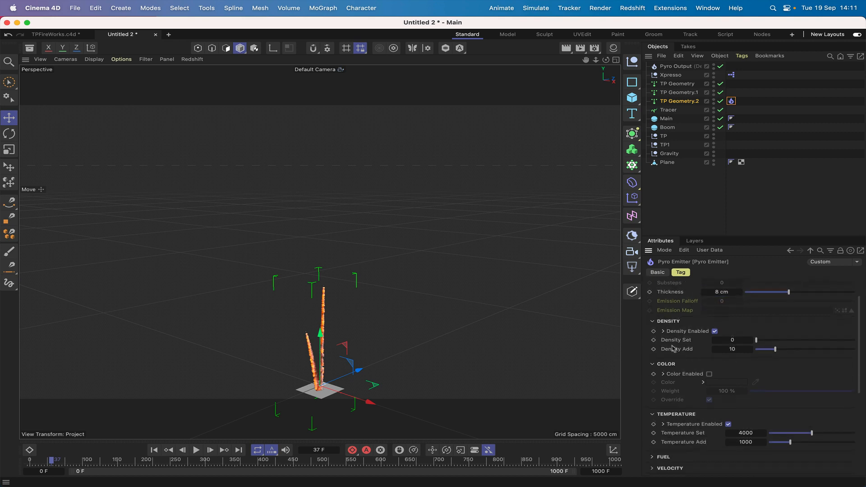
pyautogui.doubleClick(733, 349)
# Step: Set the Pyro Emitter's Temperature Set to 580 and Temperature Add to 110
pyautogui.scroll(-6, 722, 352)
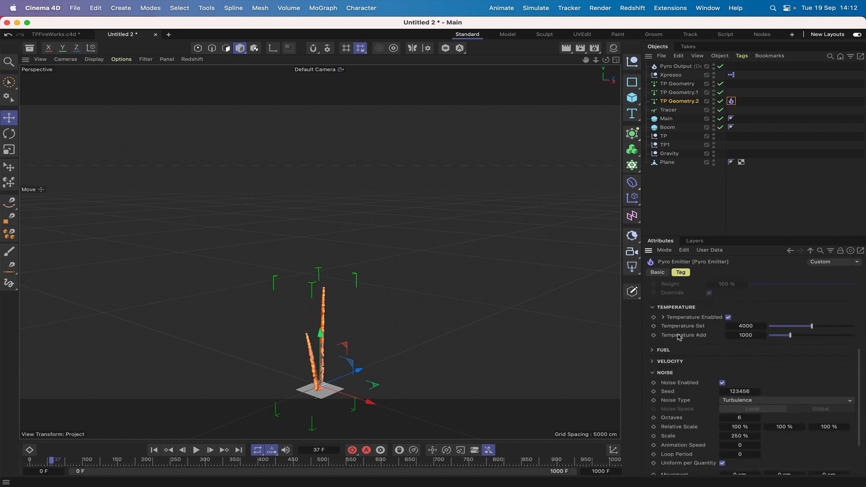
pyautogui.doubleClick(747, 326)
pyautogui.write('580')
pyautogui.press('Return')
pyautogui.doubleClick(749, 341)
pyautogui.write('1')
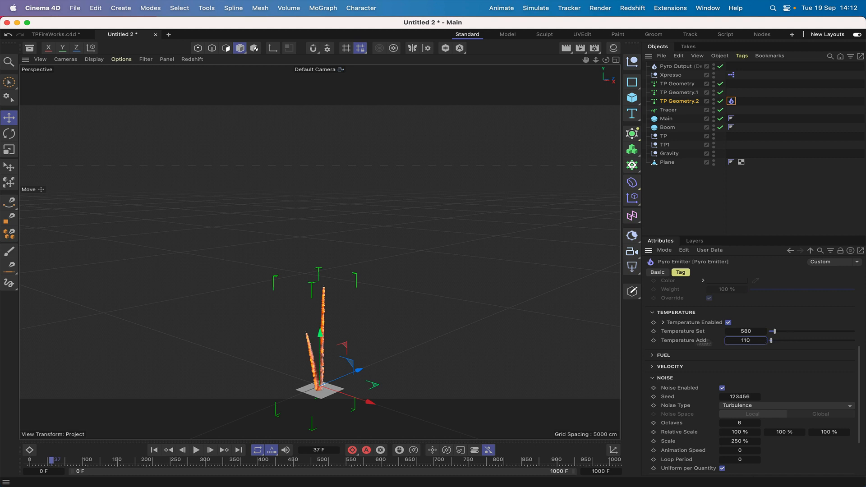
pyautogui.scroll(-5, 721, 363)
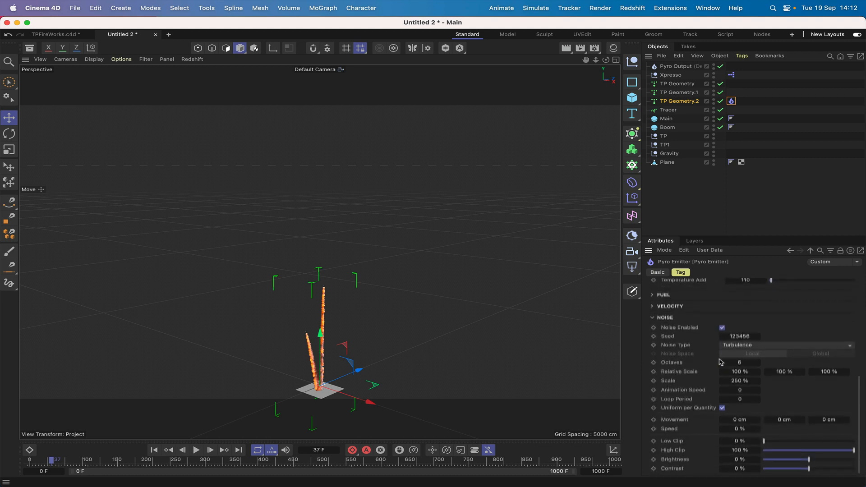
pyautogui.scroll(4, 722, 363)
pyautogui.scroll(10, 721, 362)
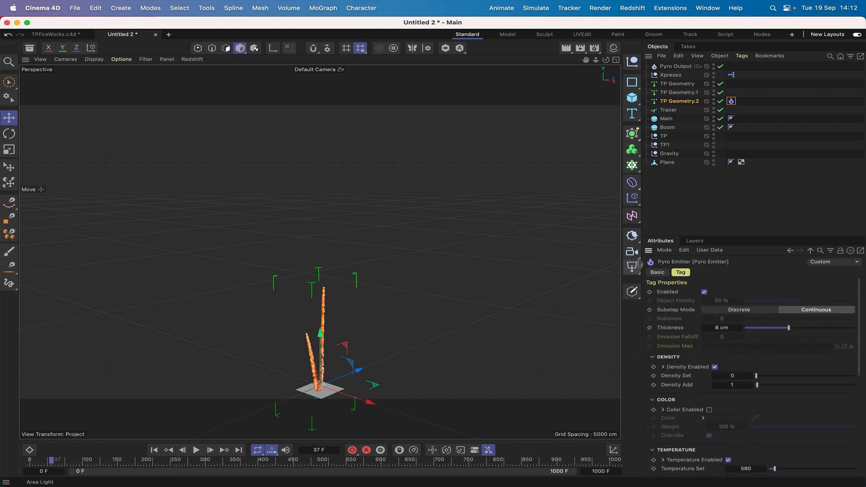
# Step: Play the simulation from the start with pauses to check the thinner pyro trails and bursts, and rewind to frame 0
pyautogui.click(153, 451)
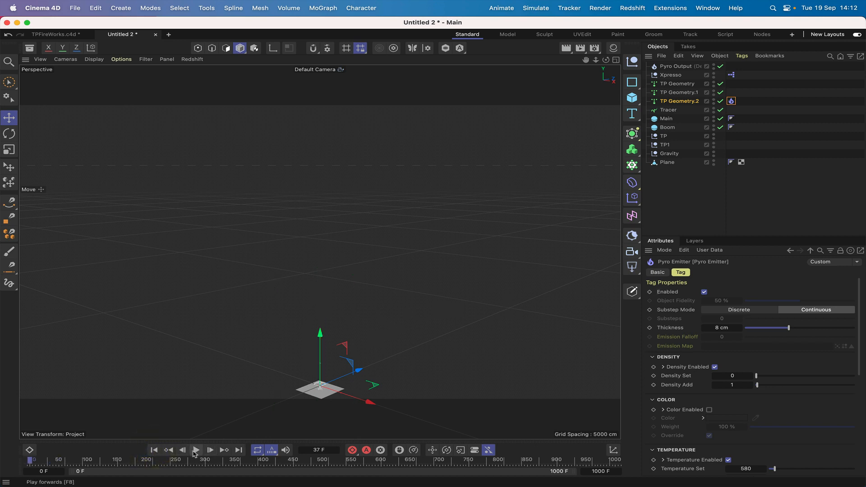
pyautogui.click(195, 451)
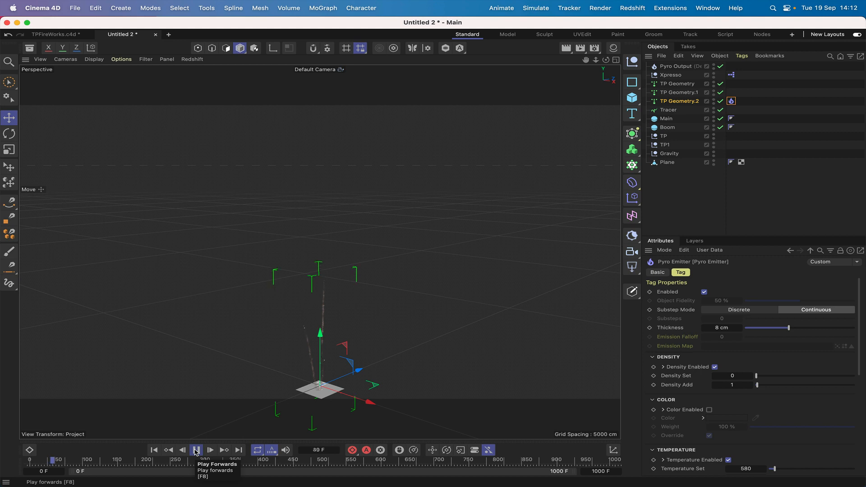
pyautogui.click(196, 451)
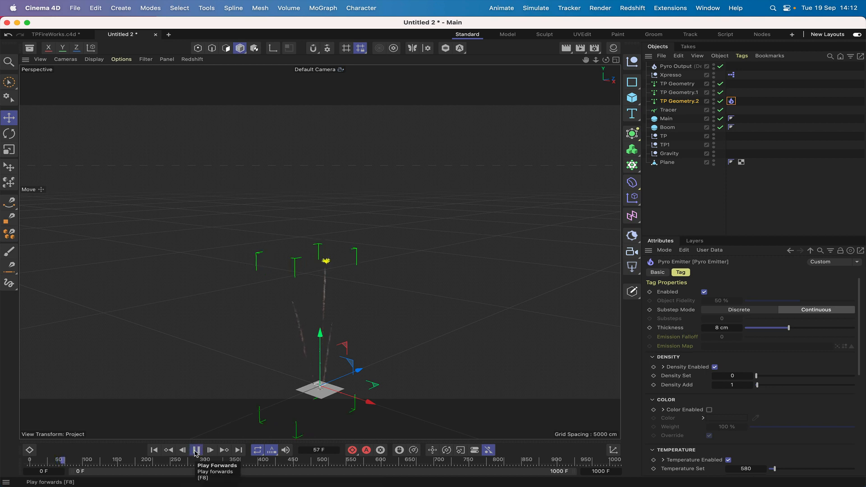
pyautogui.click(197, 452)
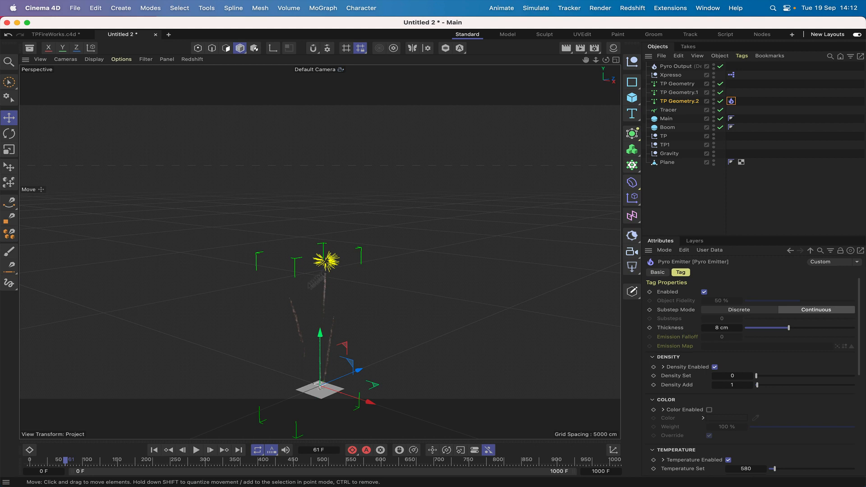
pyautogui.click(196, 450)
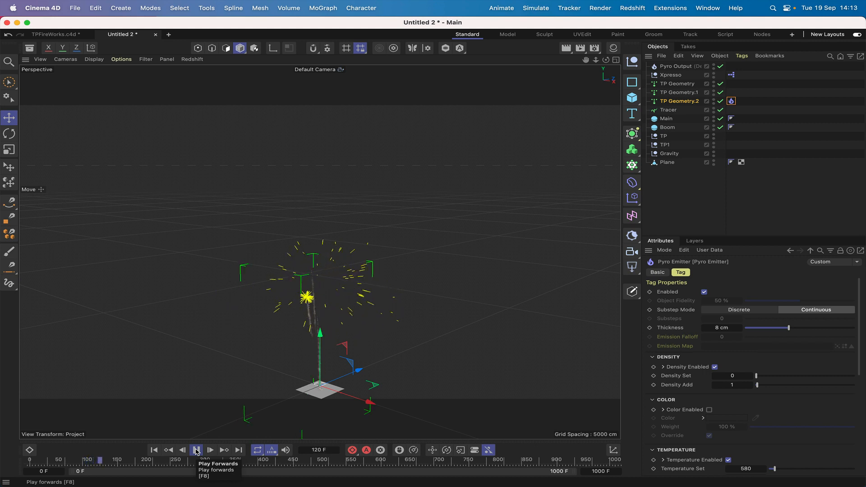
pyautogui.click(197, 451)
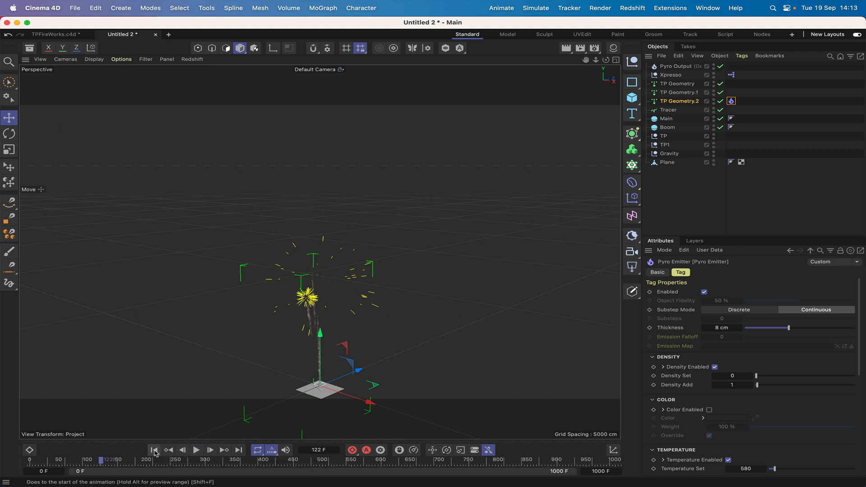
pyautogui.click(154, 451)
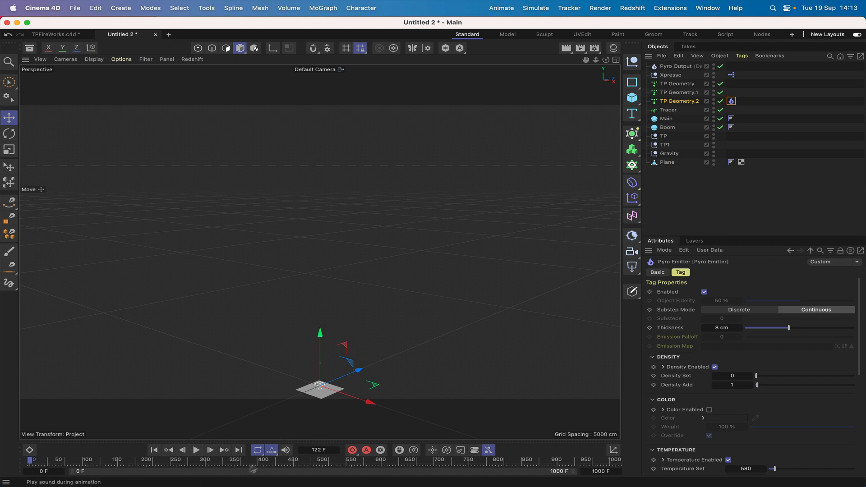
# Step: Play the firework simulation from the start, pause it and rewind to frame 0
pyautogui.click(196, 450)
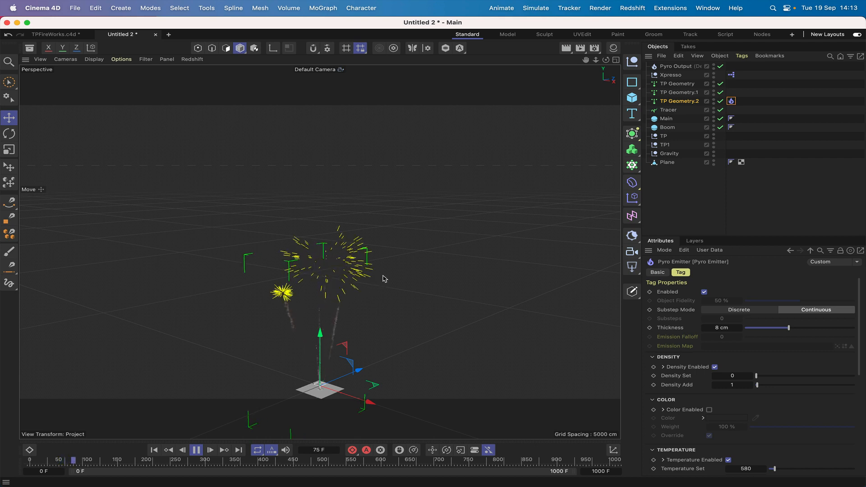
pyautogui.click(196, 451)
pyautogui.click(153, 450)
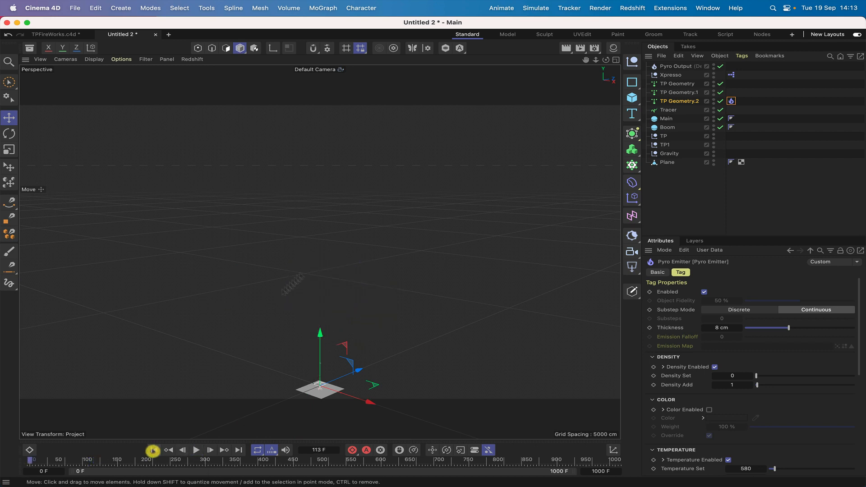
# Step: Open the Xpresso object's node graph and add a General Sound node to the free space beside the Main PShape node
pyautogui.doubleClick(732, 76)
pyautogui.moveTo(598, 68); pyautogui.dragTo(379, 20)
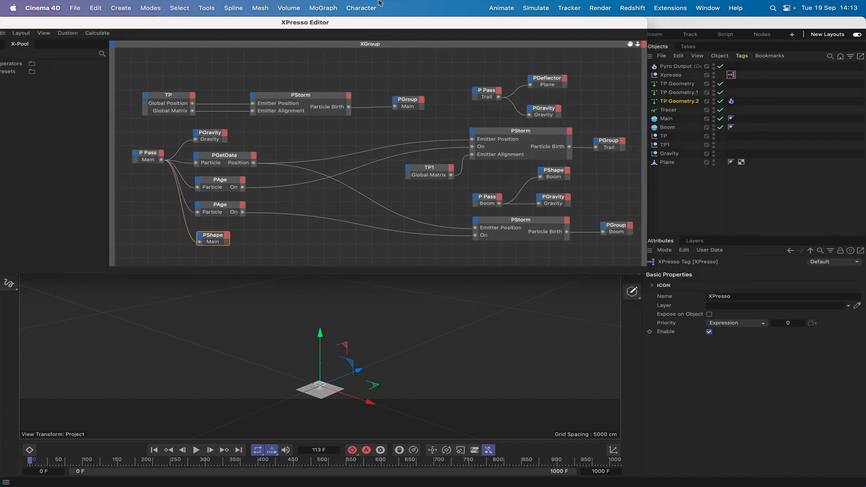
pyautogui.click(226, 206)
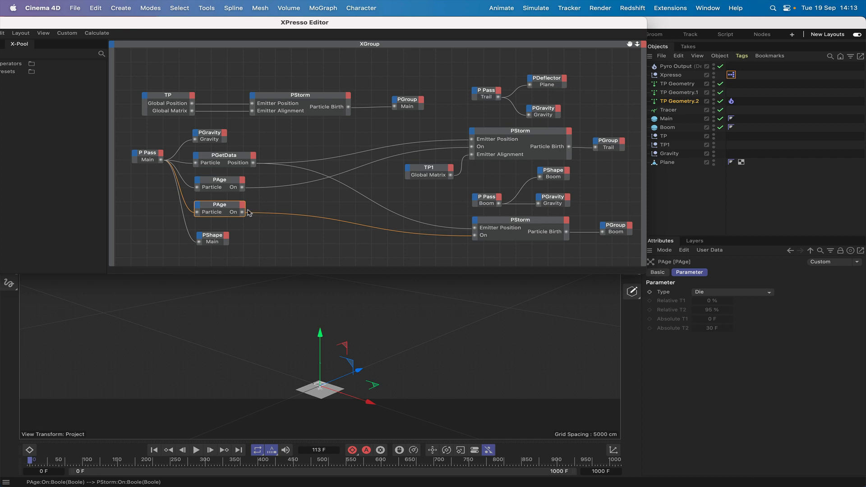
pyautogui.rightClick(265, 245)
pyautogui.moveTo(282, 249)
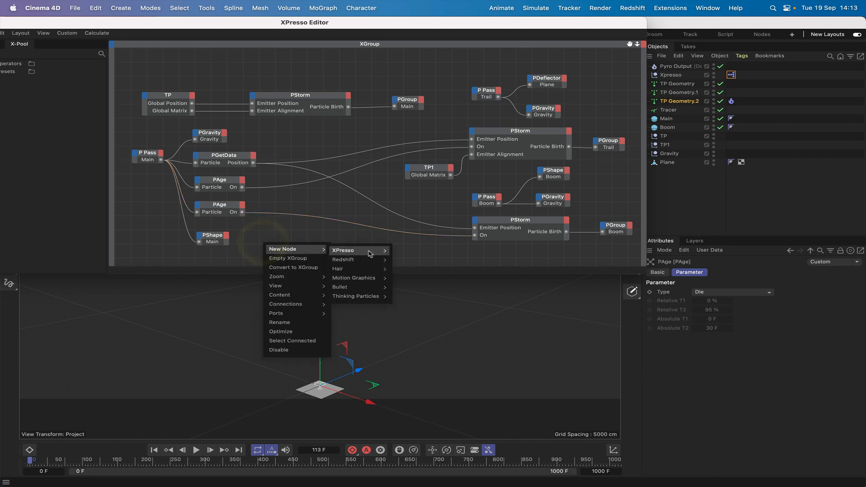
pyautogui.moveTo(348, 251)
pyautogui.moveTo(405, 285)
pyautogui.moveTo(406, 252)
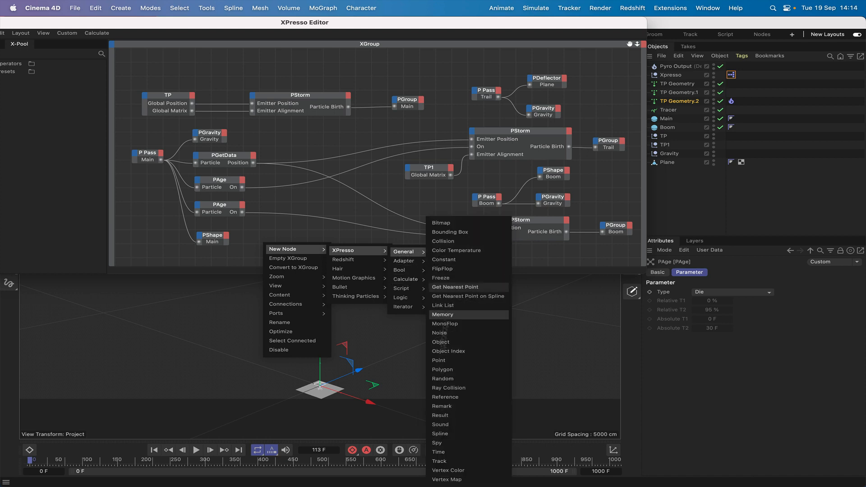
pyautogui.click(451, 425)
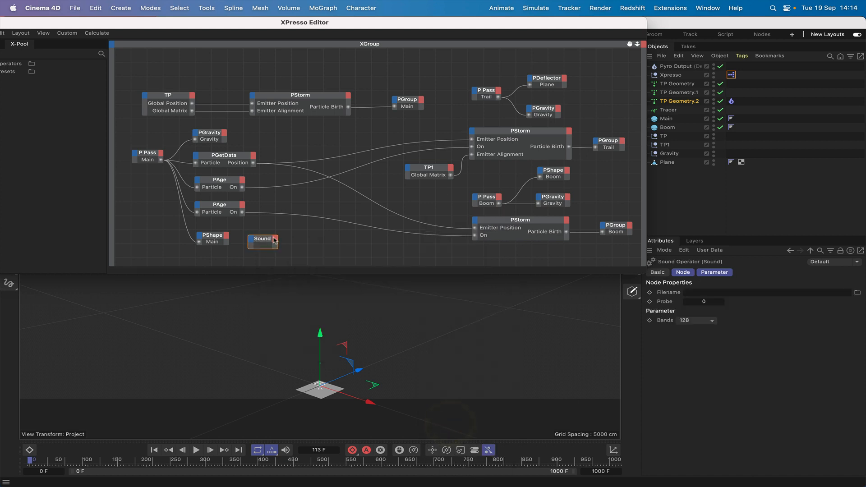
pyautogui.moveTo(281, 245); pyautogui.dragTo(336, 240)
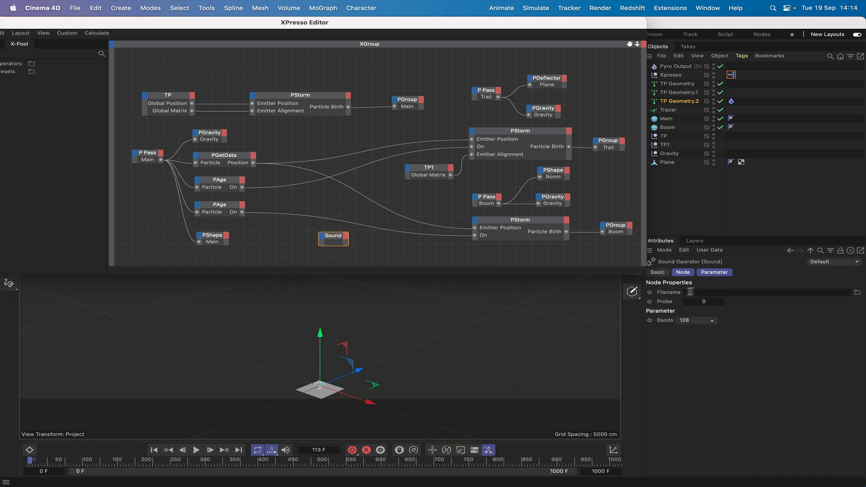
# Step: Load firework_explosion_001.mp3 from the desktop as the Sound node's file, then restore the main window and show the whole node graph
pyautogui.moveTo(792, 23); pyautogui.dragTo(672, 8)
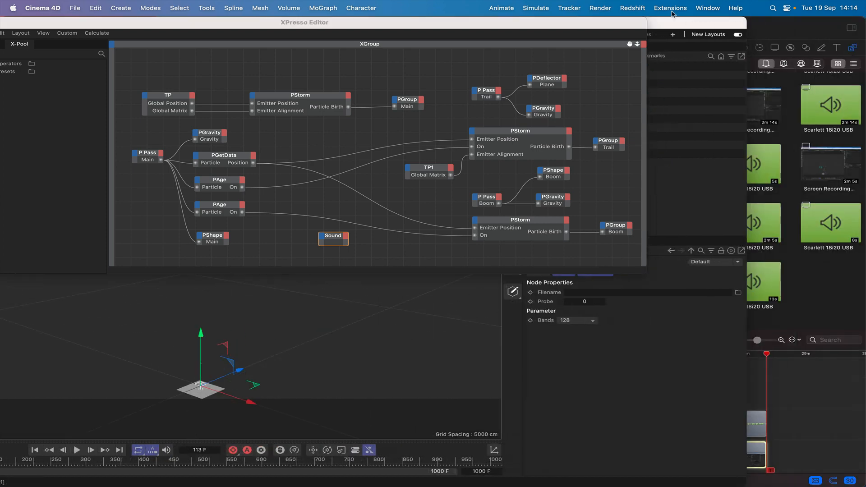
pyautogui.click(809, 22)
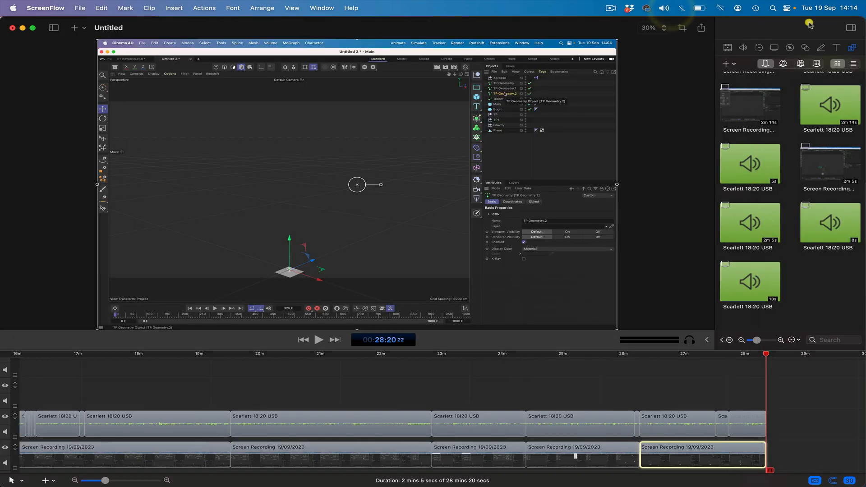
pyautogui.click(23, 29)
pyautogui.click(666, 18)
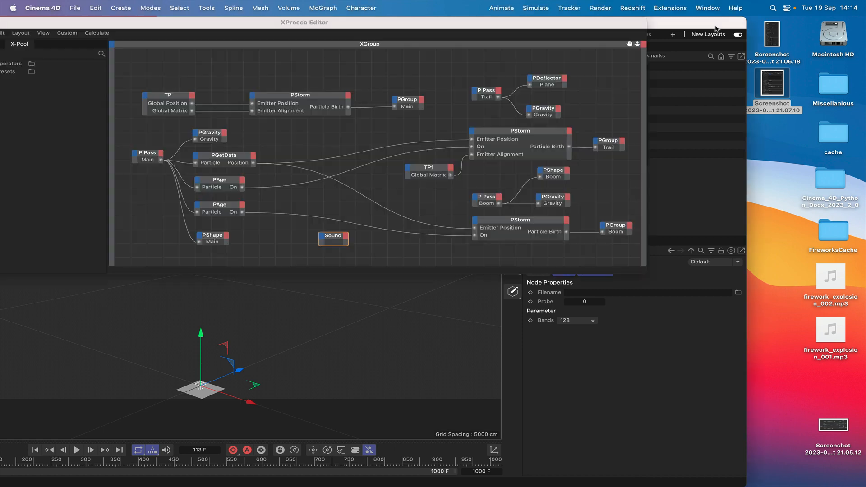
pyautogui.moveTo(666, 18); pyautogui.dragTo(673, 18)
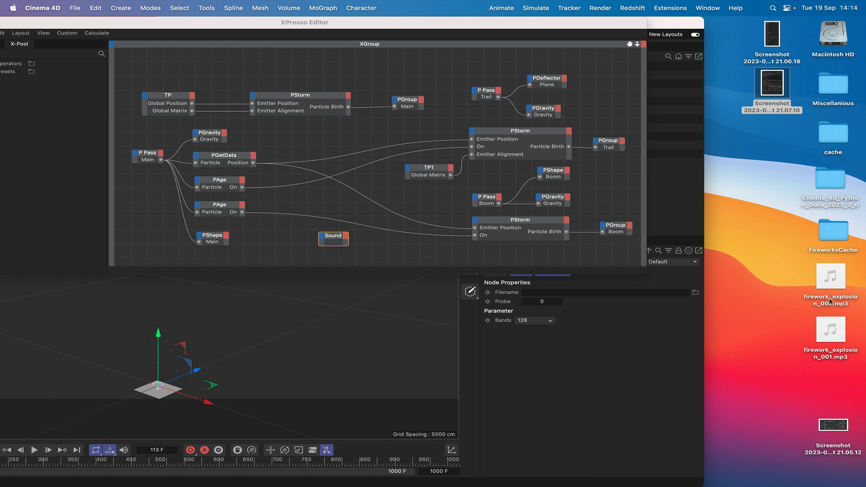
pyautogui.moveTo(822, 330)
pyautogui.moveTo(823, 331); pyautogui.dragTo(618, 292)
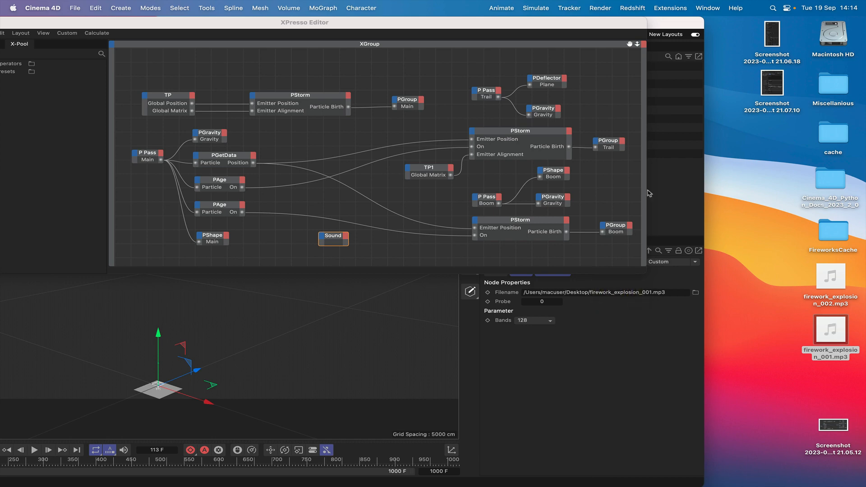
pyautogui.doubleClick(681, 26)
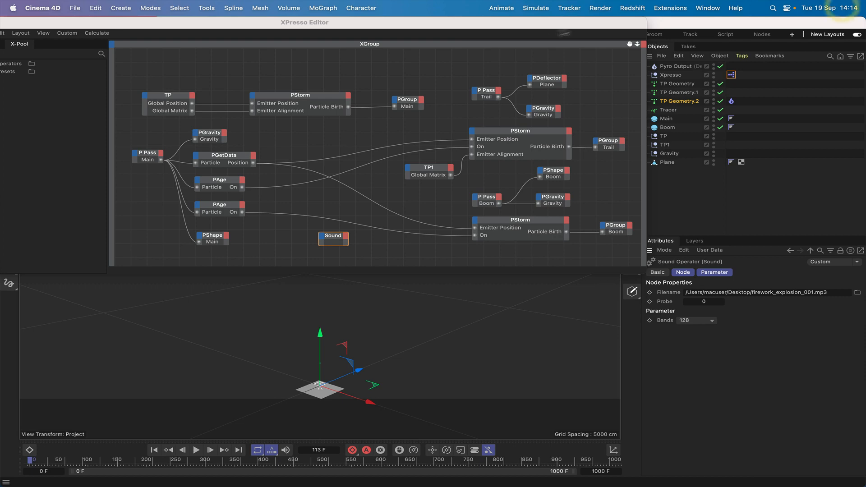
pyautogui.moveTo(536, 22); pyautogui.dragTo(759, 5)
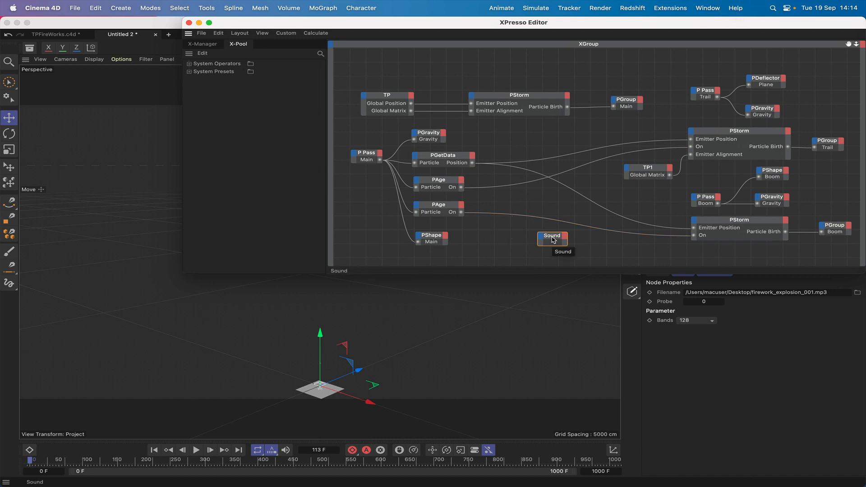
# Step: Add a Play input port to the Sound node and move the node further away from the PAge nodes
pyautogui.moveTo(554, 240); pyautogui.dragTo(560, 241)
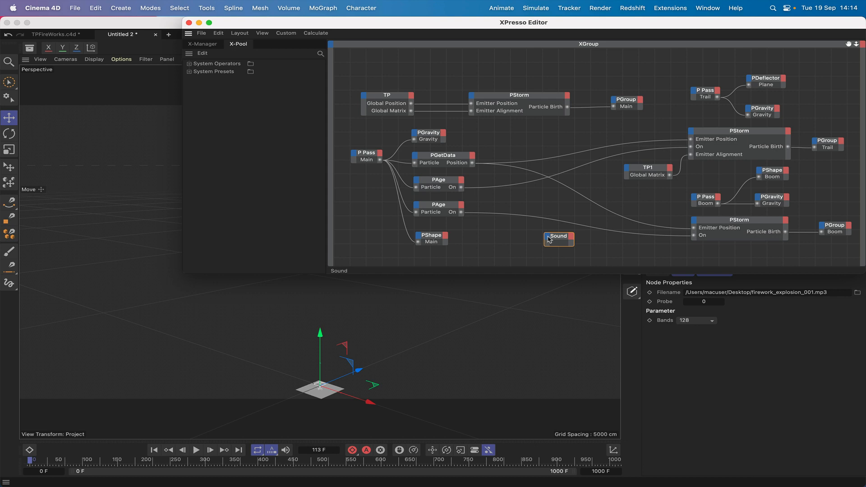
pyautogui.click(549, 237)
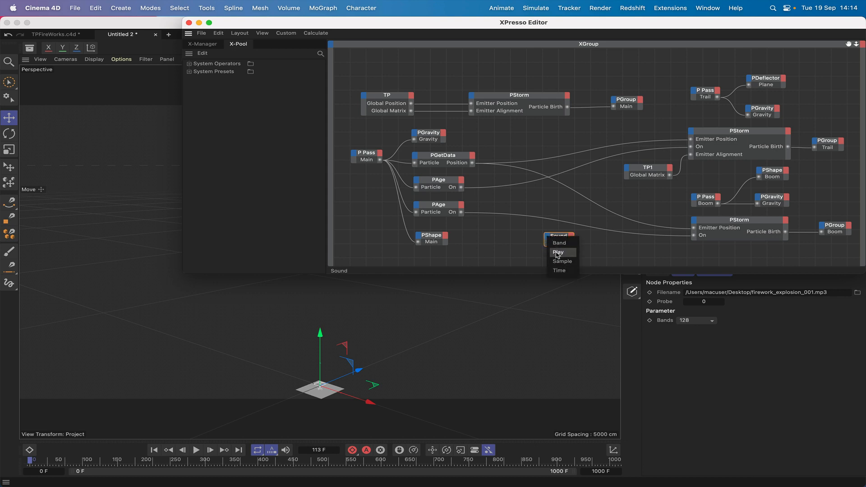
pyautogui.click(557, 252)
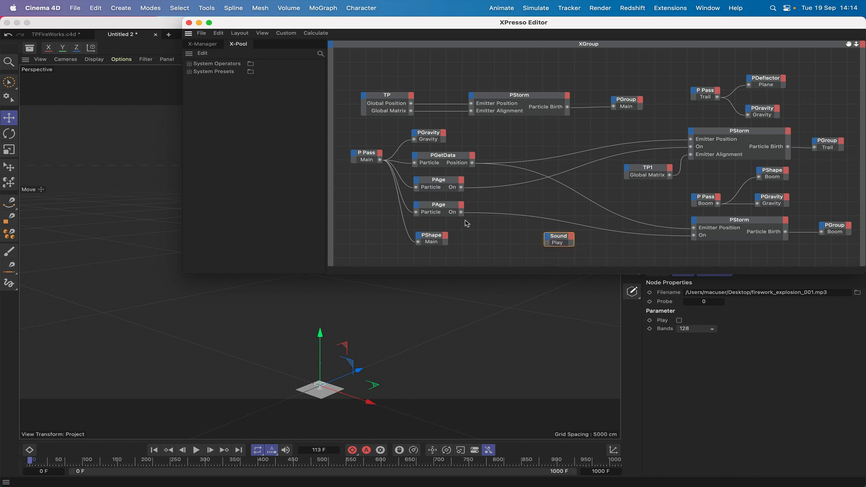
pyautogui.moveTo(461, 213); pyautogui.dragTo(604, 246)
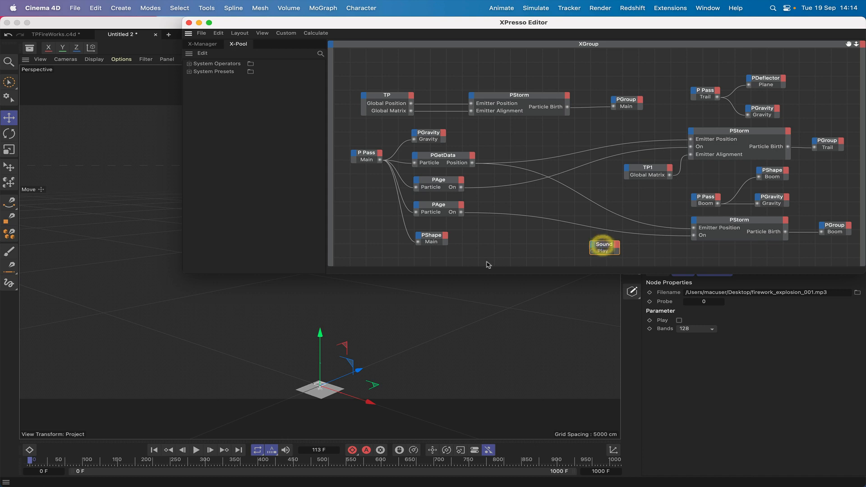
# Step: Add a Logic Compare node between the lower PAge node and the Sound node
pyautogui.click(464, 253)
pyautogui.rightClick(462, 251)
pyautogui.moveTo(480, 260)
pyautogui.moveTo(565, 264)
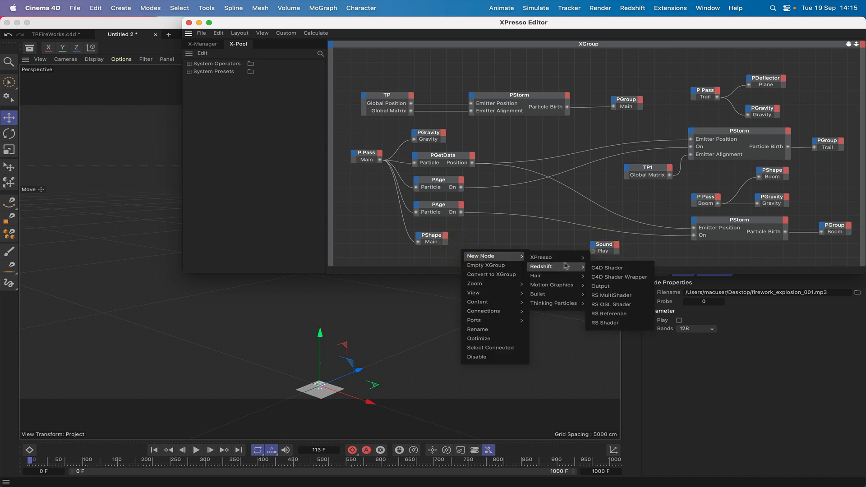
pyautogui.moveTo(607, 308)
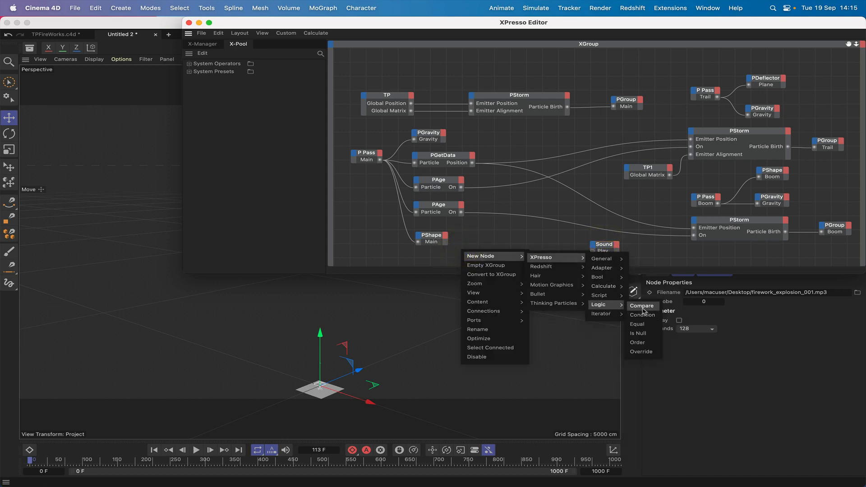
pyautogui.click(641, 308)
pyautogui.moveTo(478, 246); pyautogui.dragTo(534, 243)
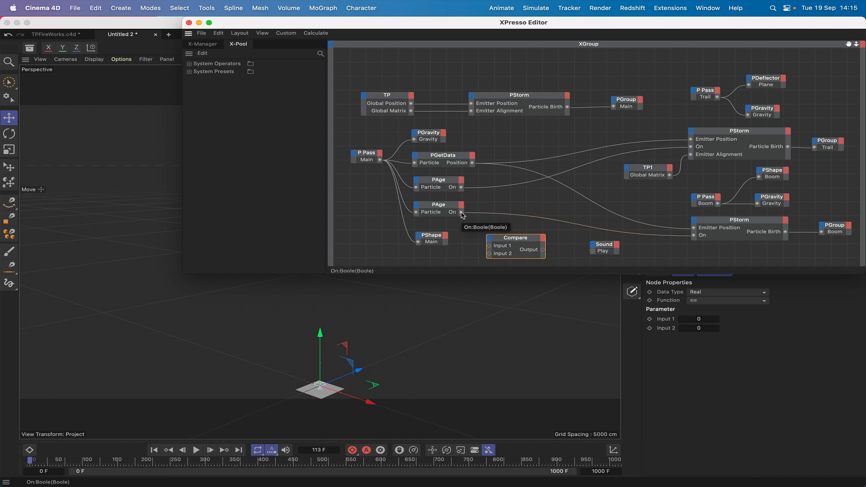
# Step: Connect the lower PAge node's On output to Compare's Input 1 and Compare's Output to the Sound node's Play port
pyautogui.moveTo(461, 213); pyautogui.dragTo(486, 240)
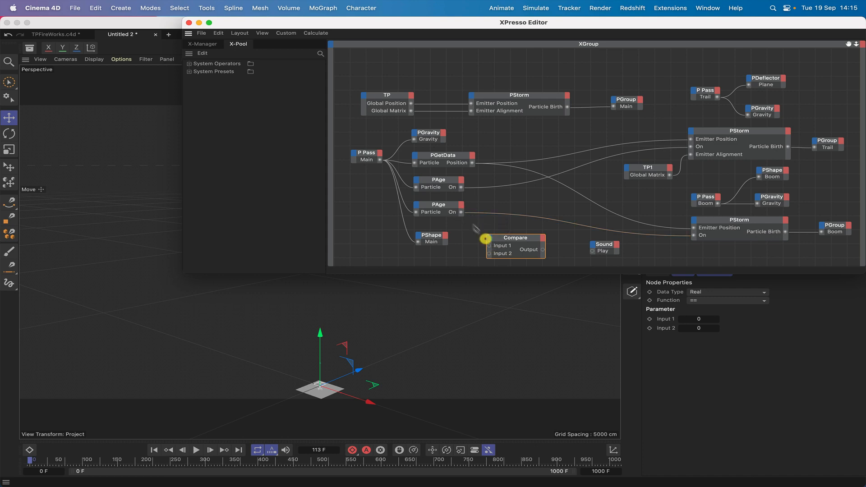
pyautogui.moveTo(462, 213); pyautogui.dragTo(490, 247)
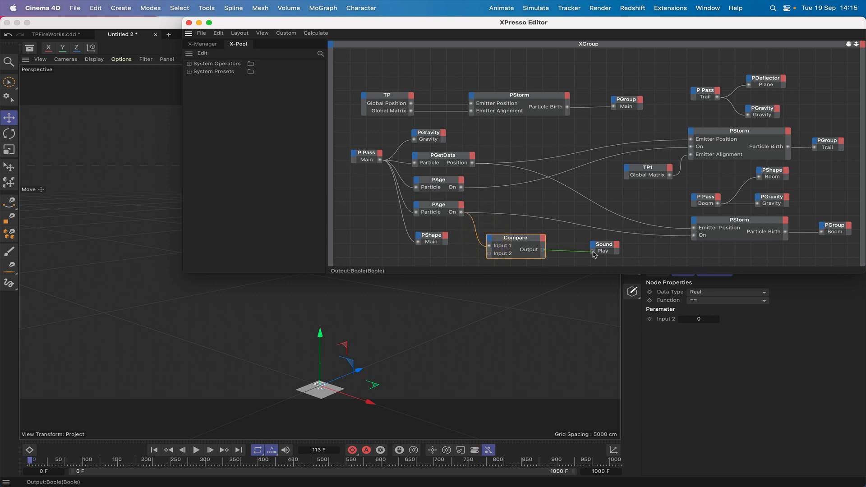
pyautogui.moveTo(594, 253); pyautogui.dragTo(601, 243)
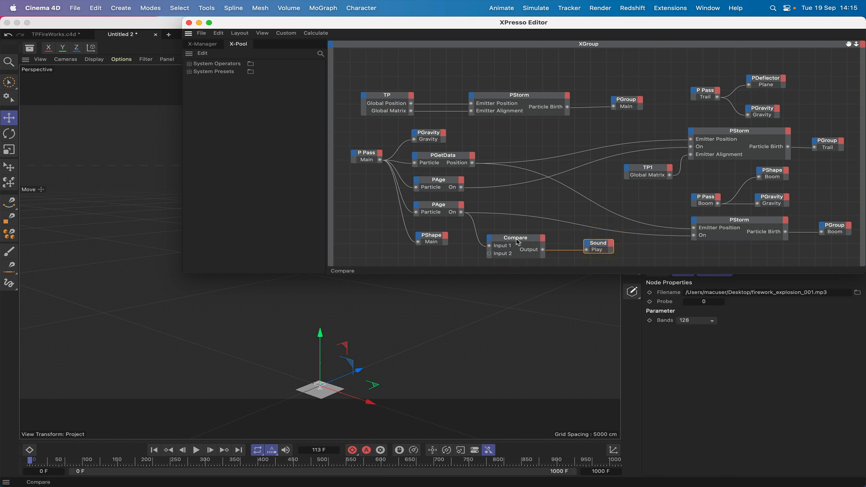
# Step: Inspect the Compare node's settings and play the simulation to test the explosion sound triggering, then pause it
pyautogui.click(518, 242)
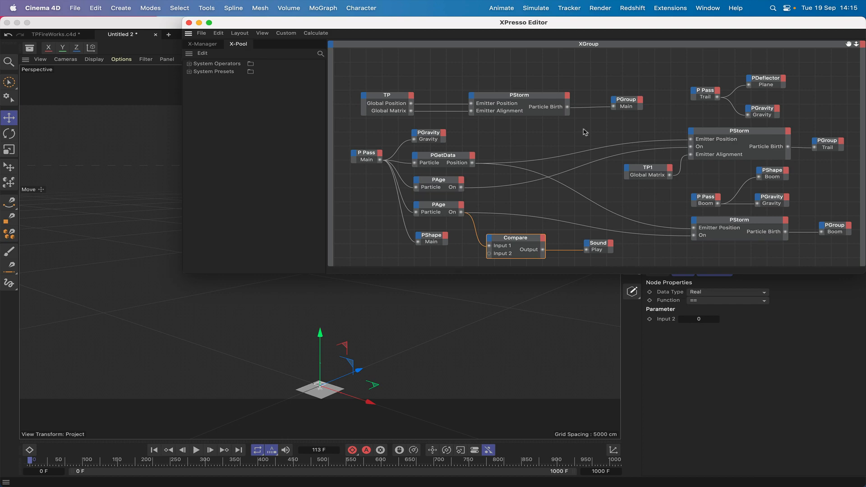
pyautogui.moveTo(473, 24); pyautogui.dragTo(702, 11)
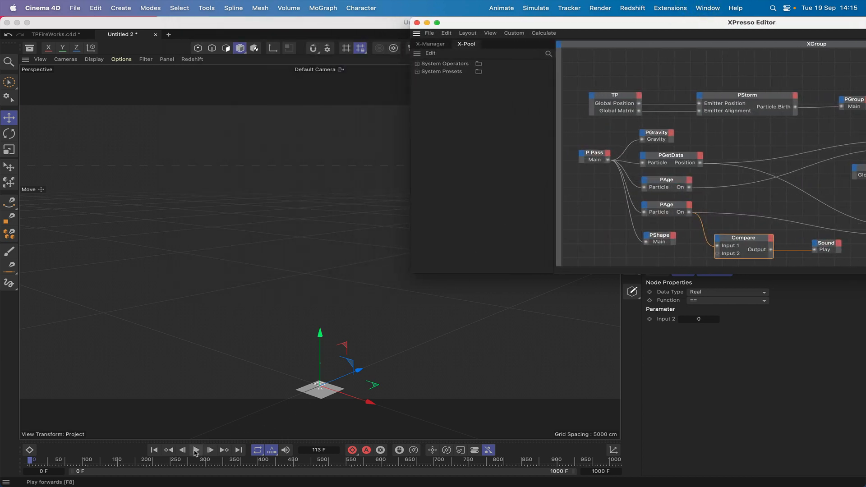
pyautogui.click(195, 450)
pyautogui.click(196, 450)
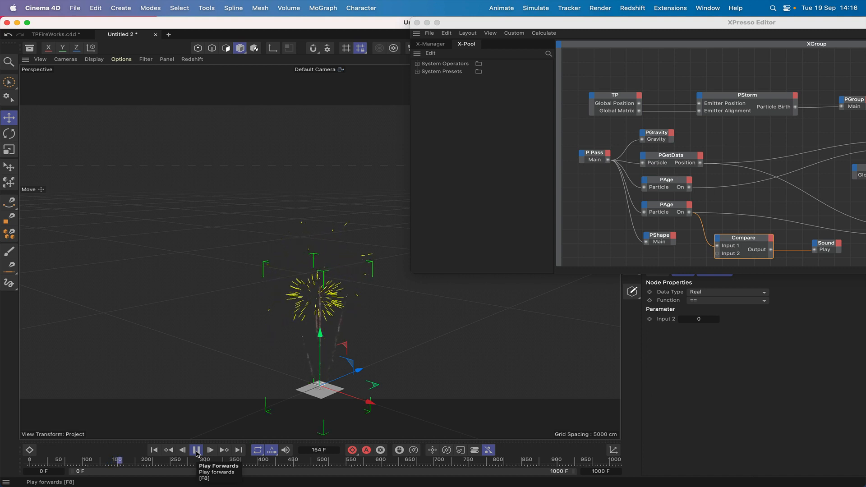
pyautogui.click(197, 450)
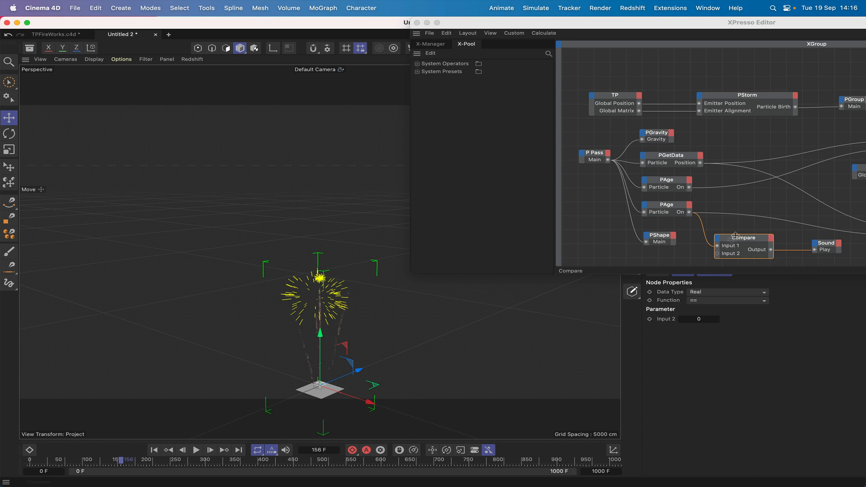
# Step: Try a value of 1 for the Compare node's Input 2 and play the simulation from the start to test the sound
pyautogui.click(699, 320)
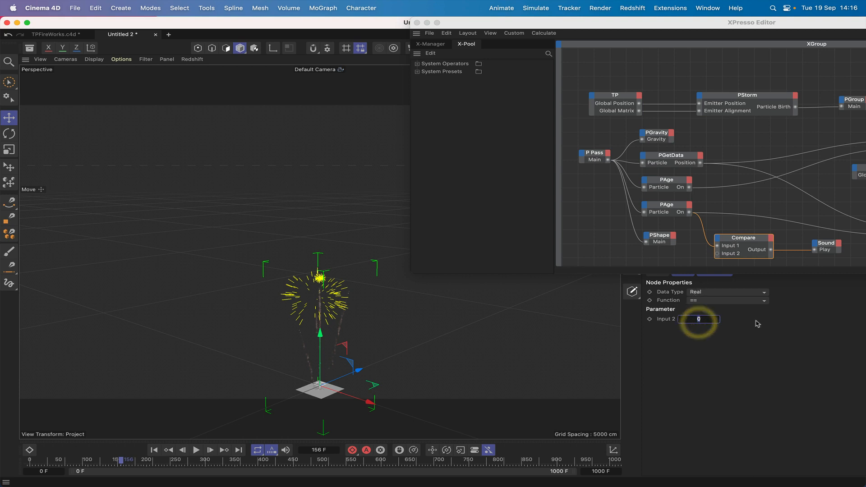
pyautogui.write('1')
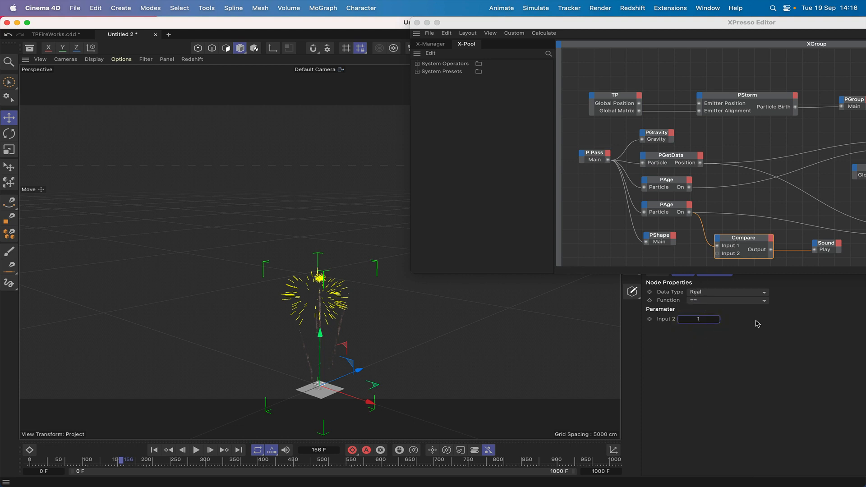
pyautogui.click(154, 450)
pyautogui.click(196, 450)
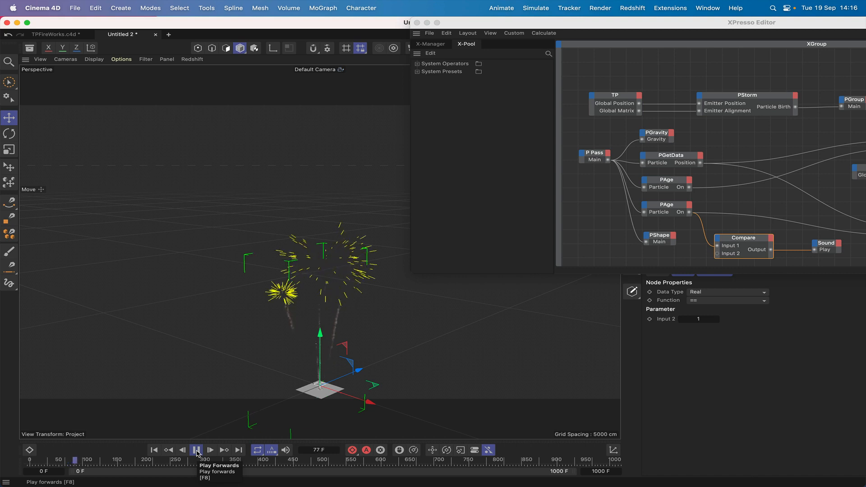
pyautogui.click(196, 451)
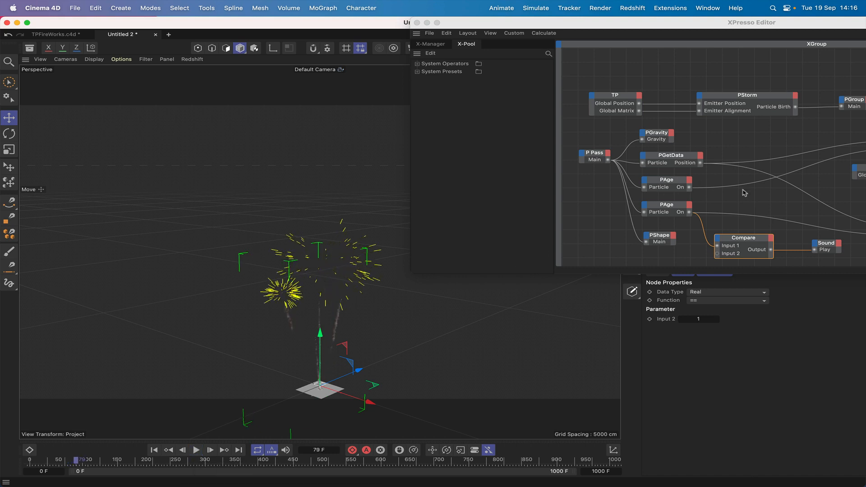
# Step: Set the Compare node's Input 2 to 0 and bring the whole XPresso graph back into view
pyautogui.click(699, 319)
pyautogui.moveTo(801, 26); pyautogui.dragTo(389, 27)
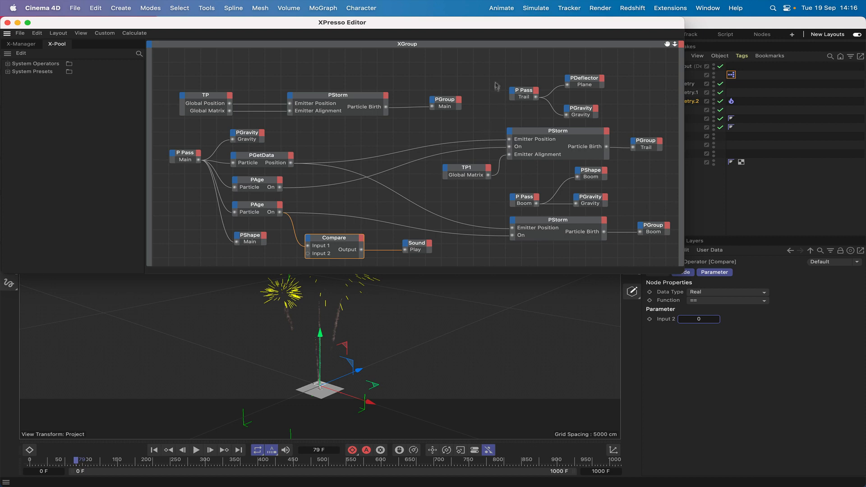
pyautogui.moveTo(148, 23); pyautogui.dragTo(230, 23)
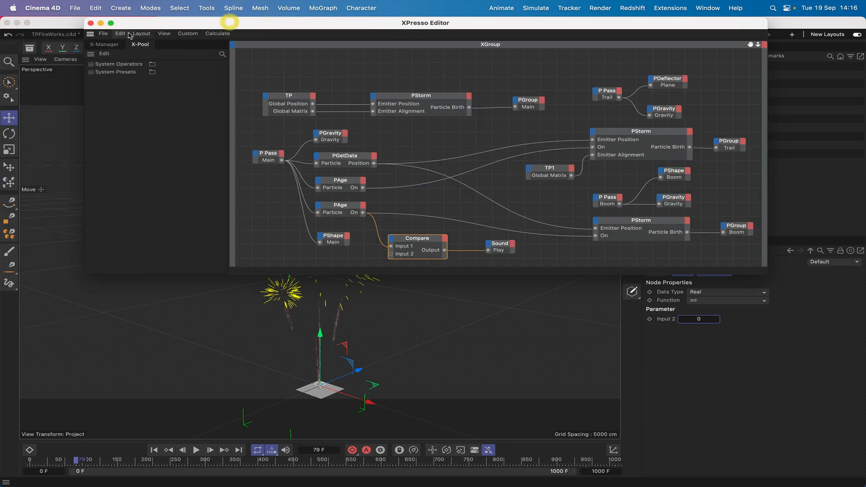
# Step: Close the XPresso Editor and add a Redshift Object (RS Object) render tag to the Tracer
pyautogui.click(90, 22)
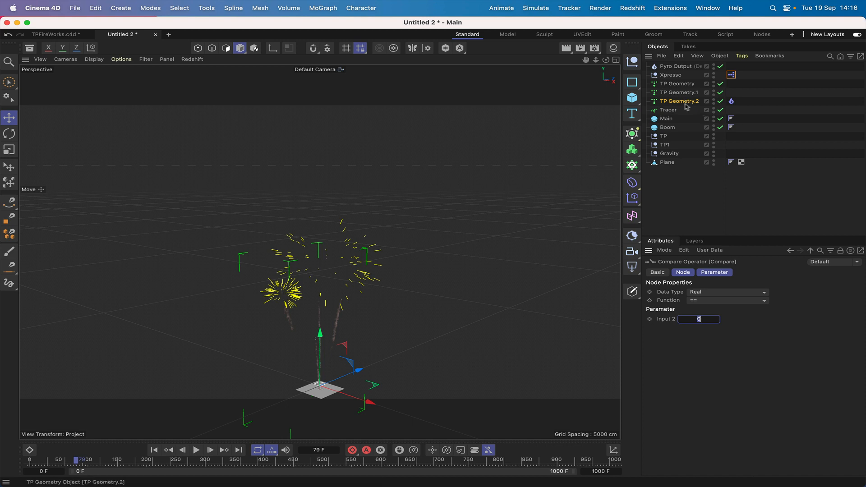
pyautogui.click(664, 110)
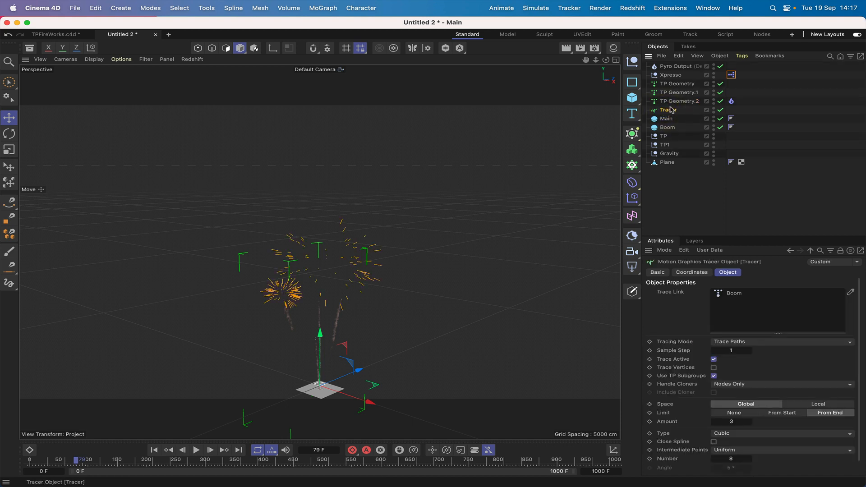
pyautogui.click(742, 55)
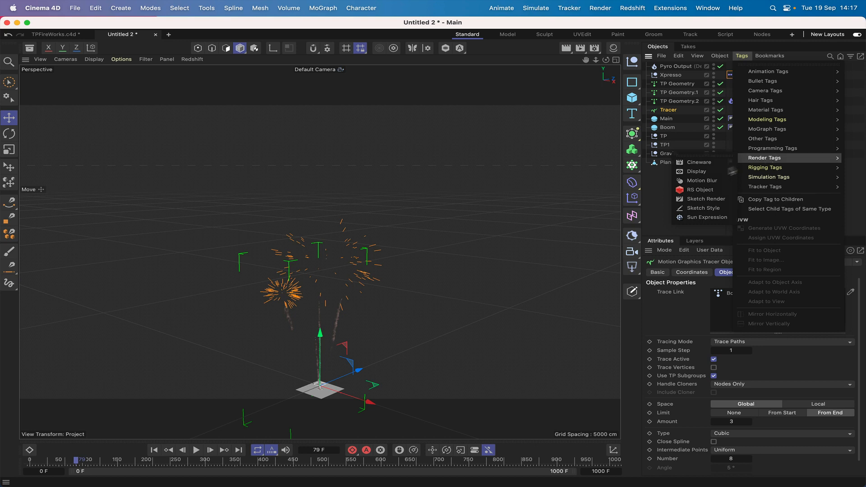
pyautogui.moveTo(753, 161)
pyautogui.click(701, 189)
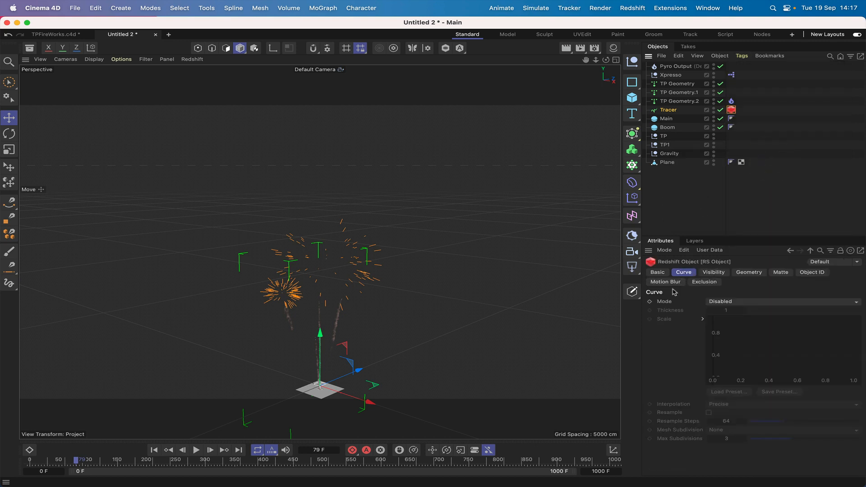
# Step: Set the Tracer's Redshift curve mode to Hair Strands and shape the Scale graph to rise from 0 to full thickness
pyautogui.click(728, 302)
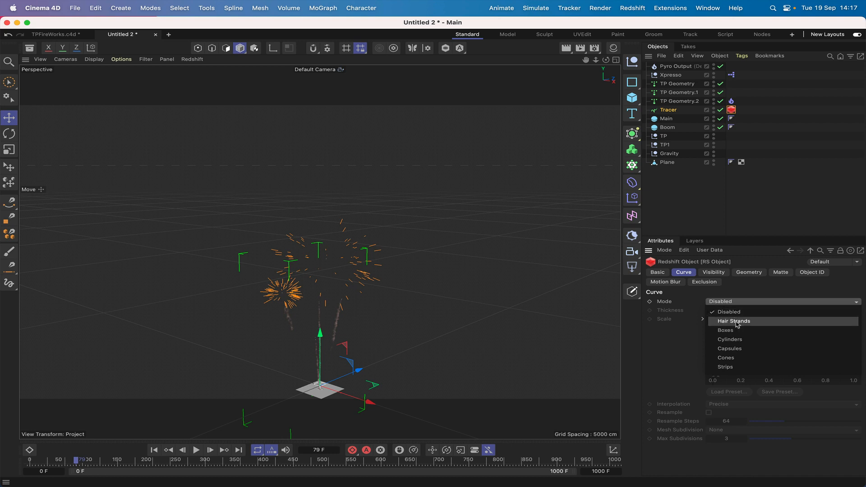
pyautogui.click(735, 321)
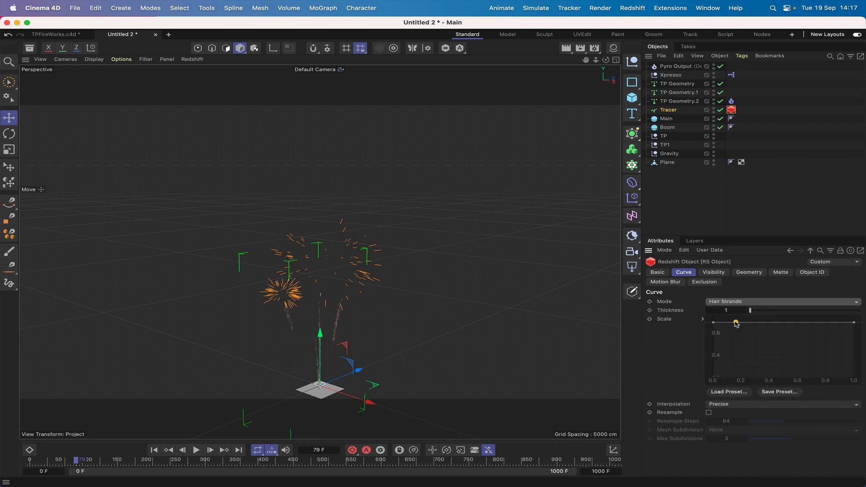
pyautogui.moveTo(713, 325); pyautogui.dragTo(735, 356)
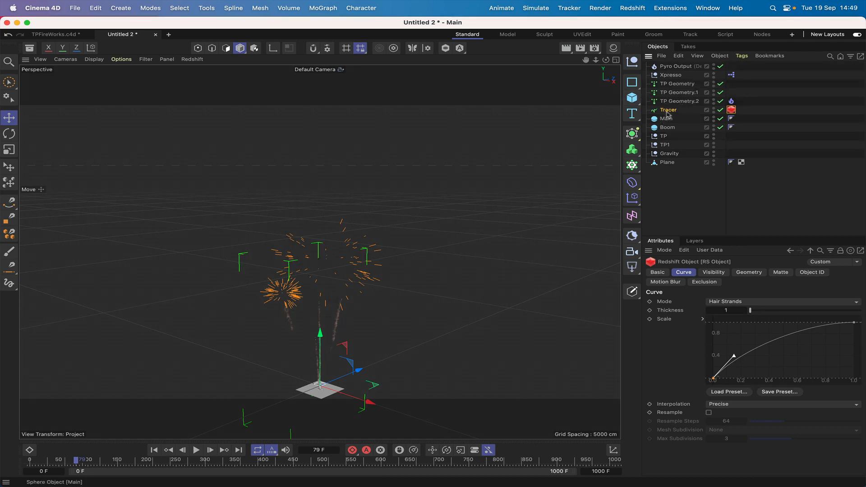
# Step: Show the Material Manager, create a Redshift Pyro Volume material and assign it to the Pyro Output object
pyautogui.click(615, 49)
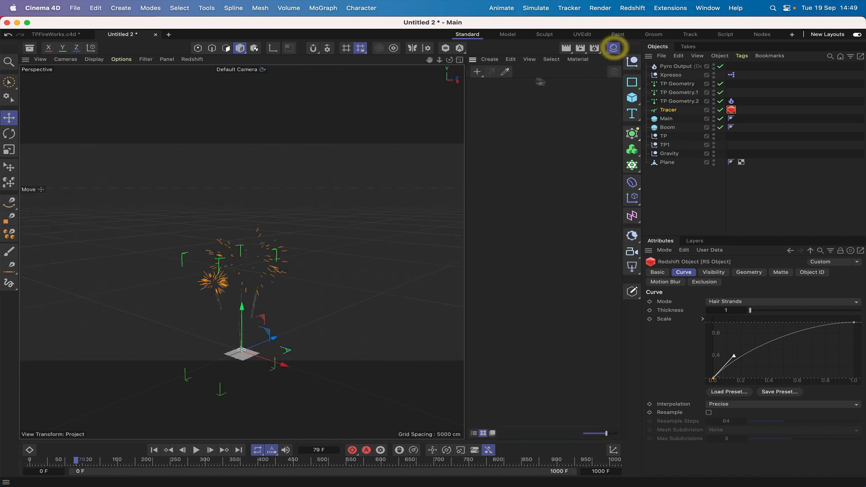
pyautogui.click(477, 71)
pyautogui.moveTo(504, 106)
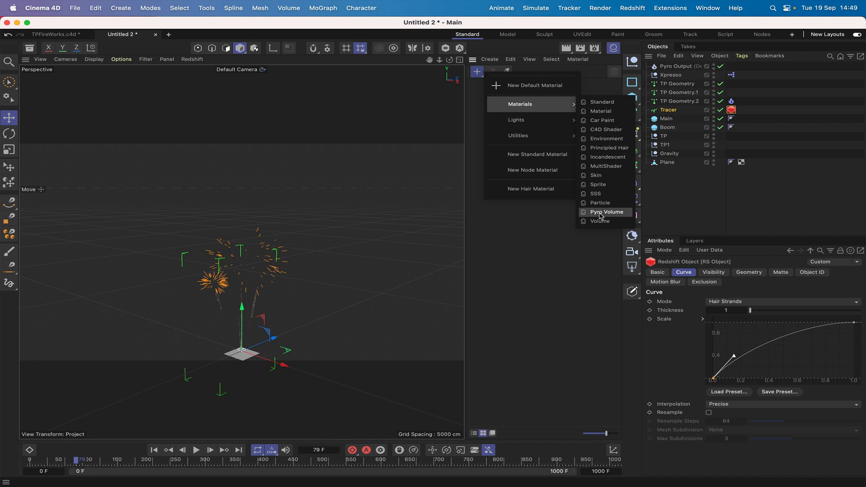
pyautogui.click(601, 212)
pyautogui.click(497, 98)
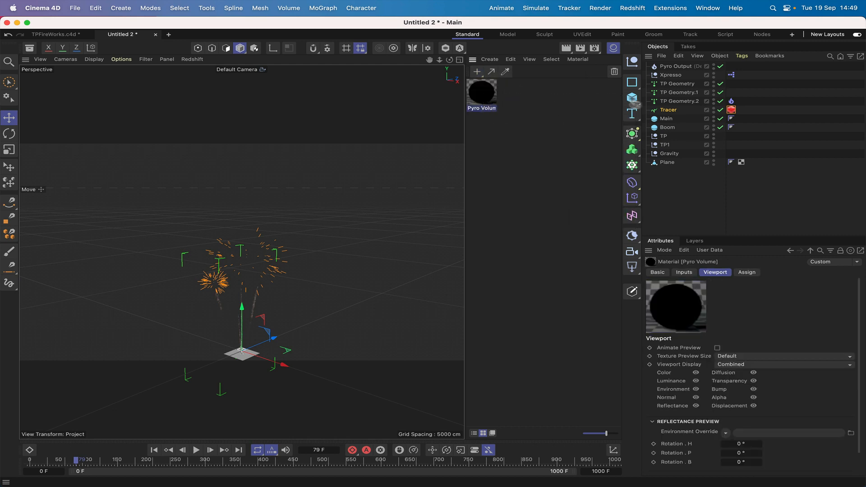
pyautogui.moveTo(634, 104); pyautogui.dragTo(680, 68)
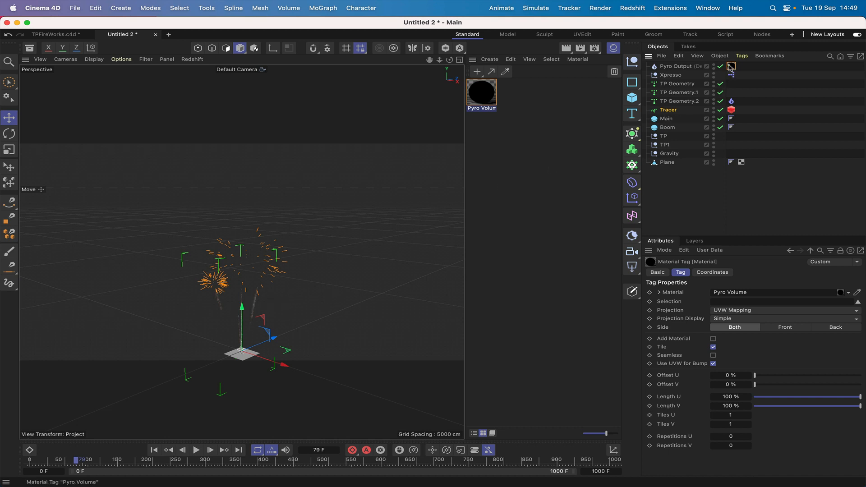
# Step: Remove the Pyro Volume material tag from Pyro Output, delete the material and hide the Material Manager
pyautogui.press('Delete')
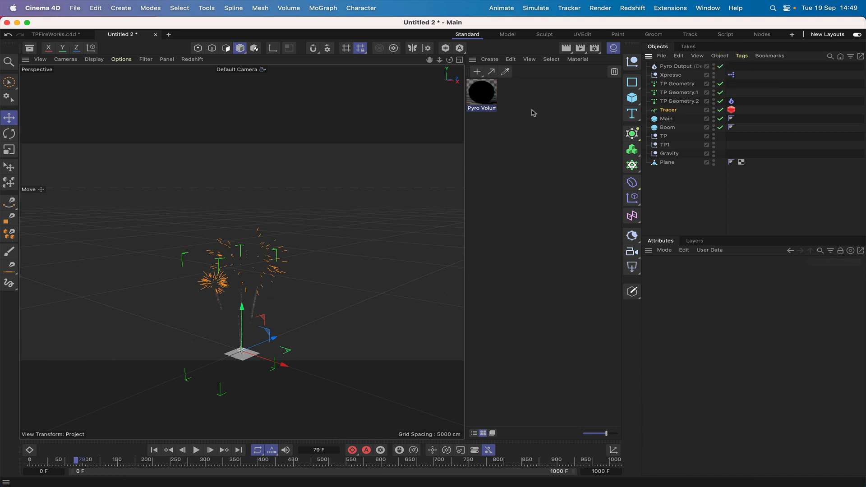
pyautogui.click(491, 101)
pyautogui.press('Delete')
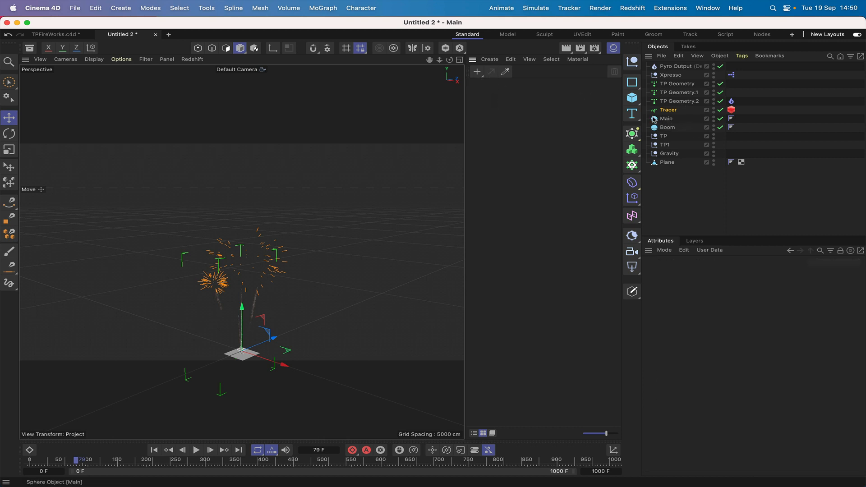
pyautogui.click(614, 48)
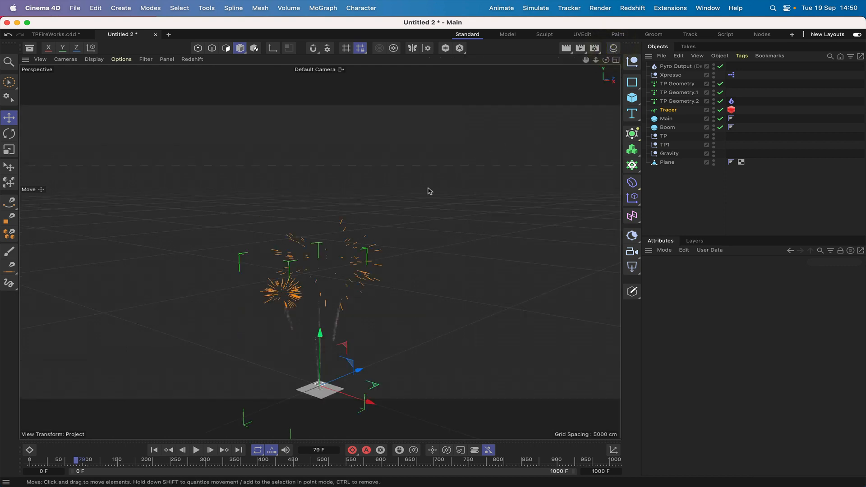
# Step: Deselect all objects and play the firework simulation from the first frame
pyautogui.click(667, 204)
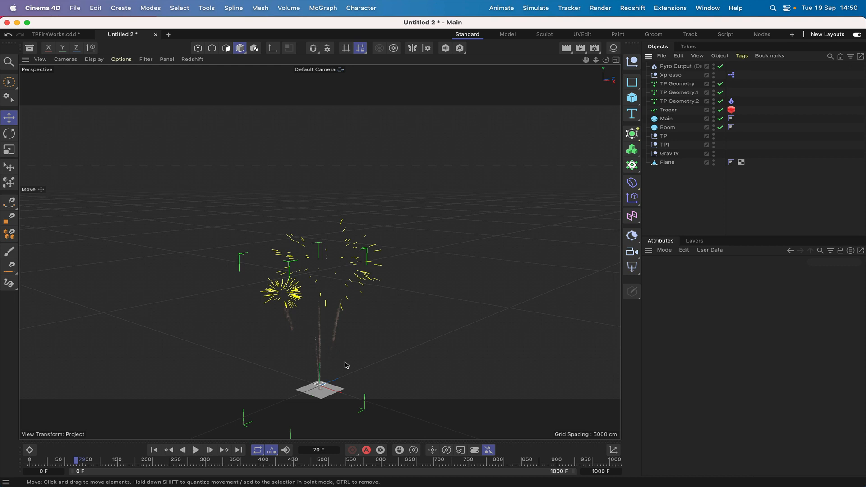
pyautogui.click(154, 451)
pyautogui.click(196, 450)
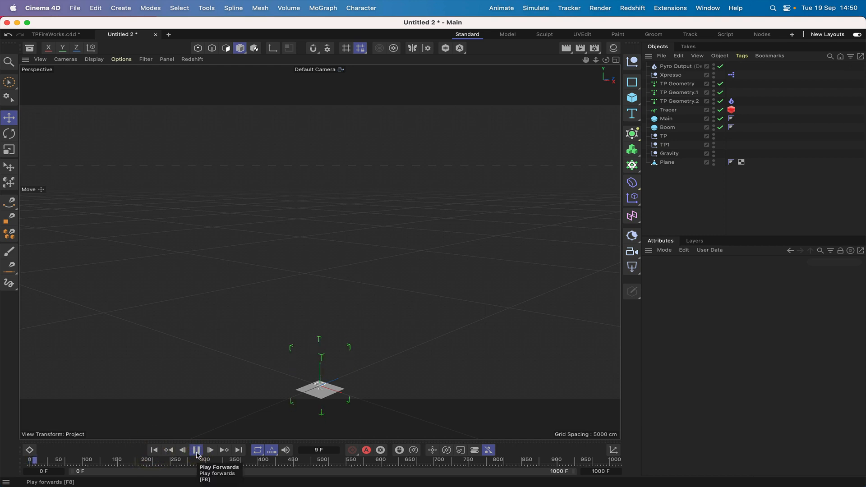